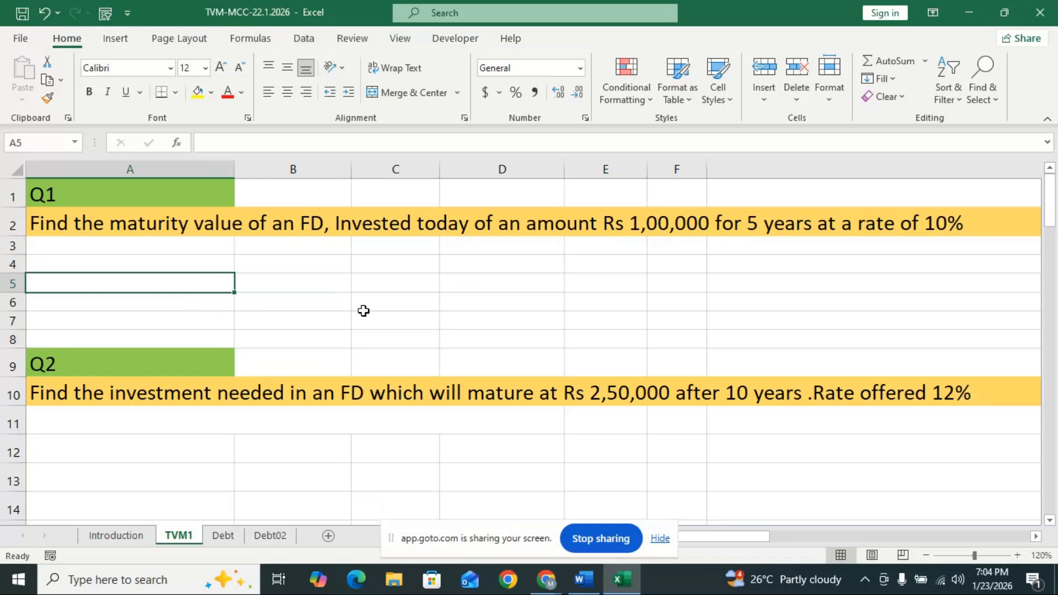
- Increase the font size of cell A5 to 18
left_click(302, 276)
left_click(137, 284)
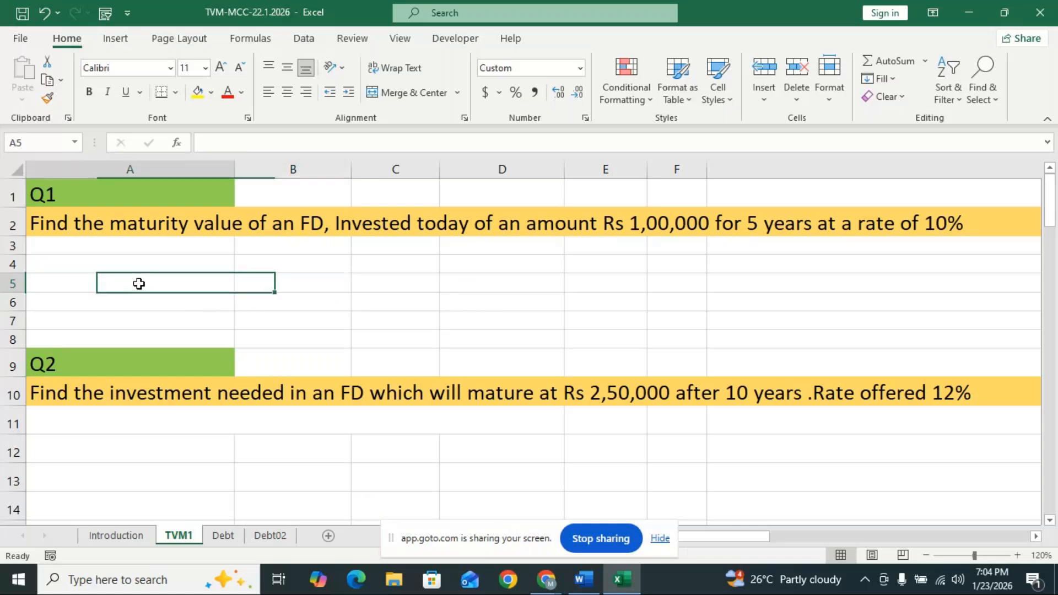
left_click(221, 68)
left_click(221, 68)
left_click(222, 68)
- Enter the formula =FV(10%,5,0,100000) in cell A5 to calculate the maturity value for Q1
type("=fv")
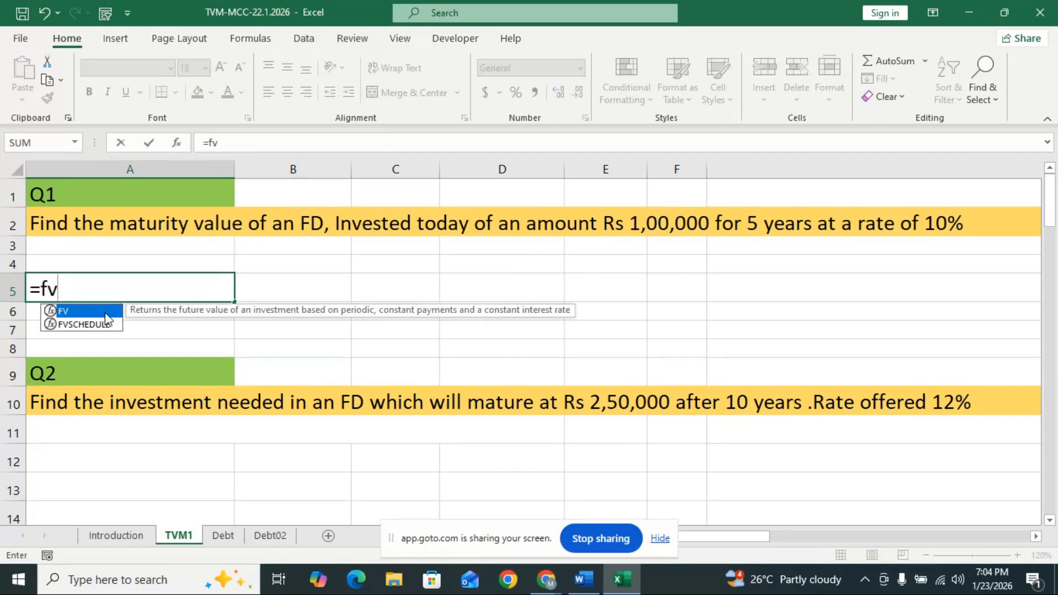
key("Tab")
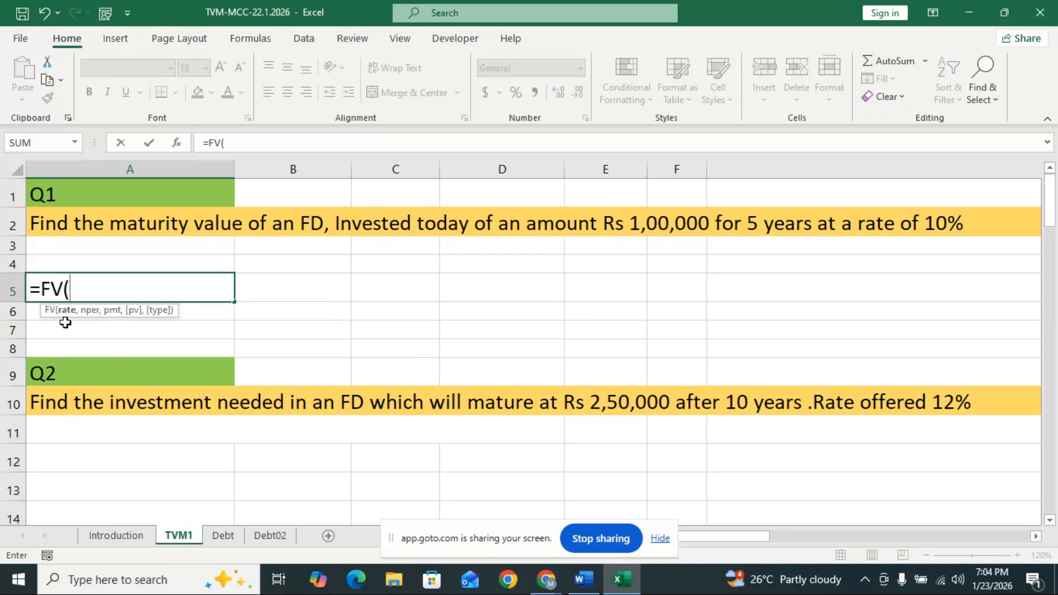
type("10%,")
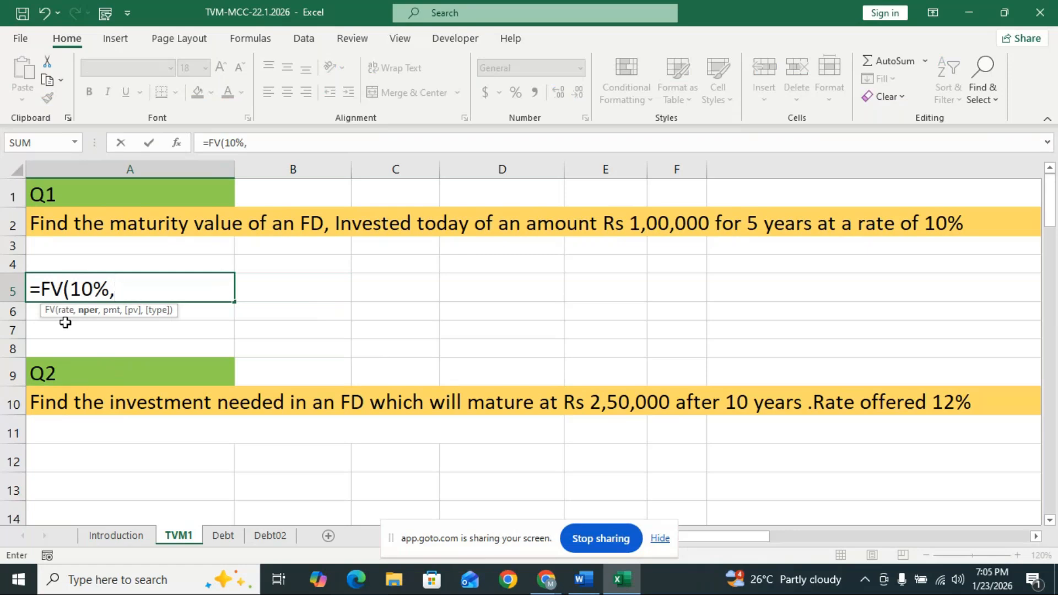
type("5,")
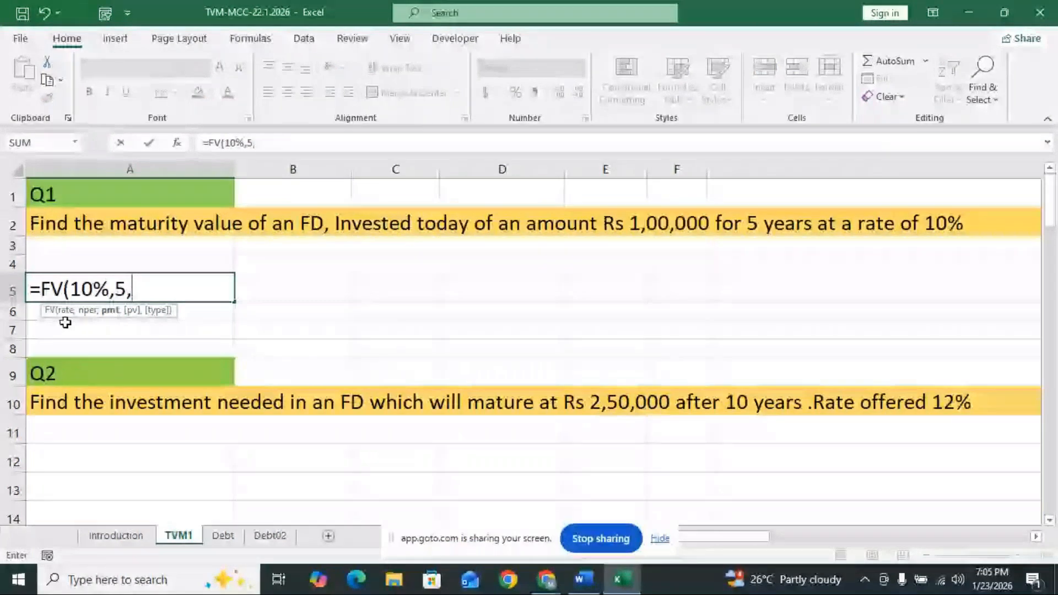
type("0,")
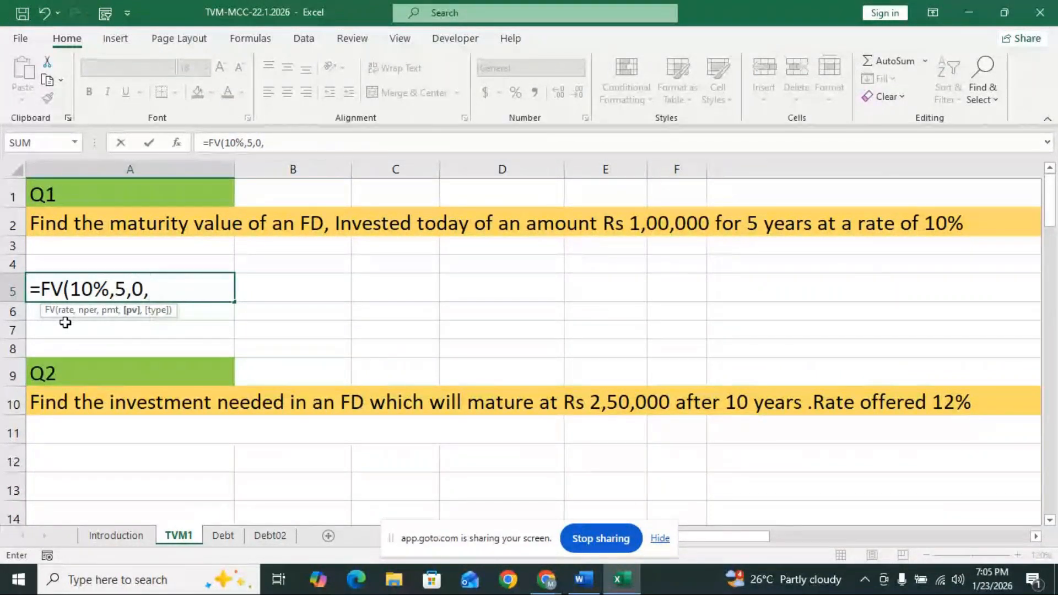
type("10")
type("0")
type("000")
key("ctrl+Return")
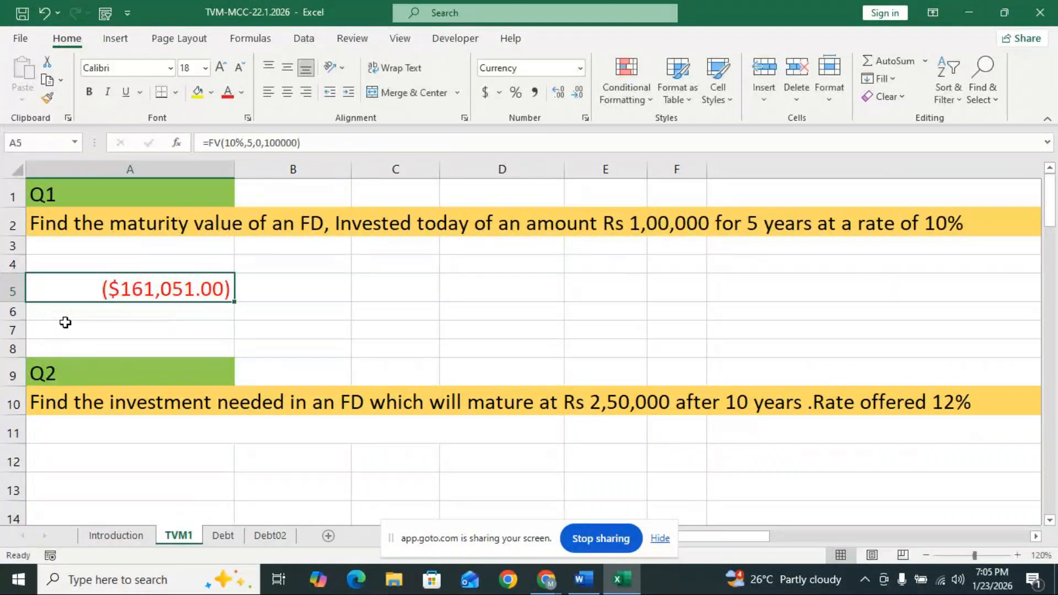
- Edit the FV formula in cell A5 so that the present value is -100000
double_click(191, 297)
left_click(155, 292)
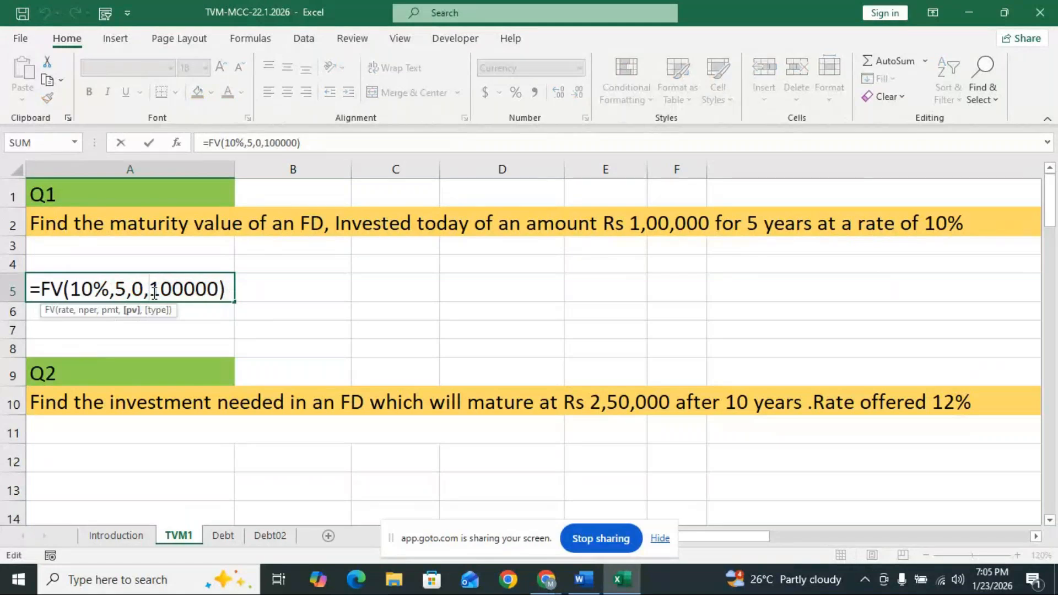
type("-")
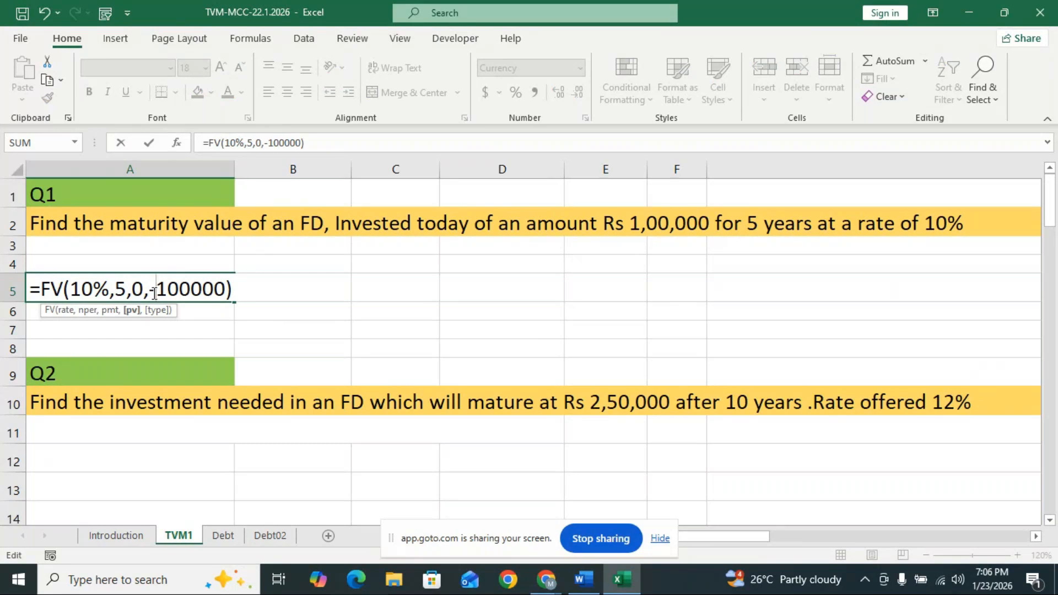
- Add 0 (end of the period) as the type argument of the FV formula in A5 and commit it
key("Right")
key("Right")
key("Right")
key("Right")
key("Right")
key("Right")
key("Right")
key("BackSpace")
type(",")
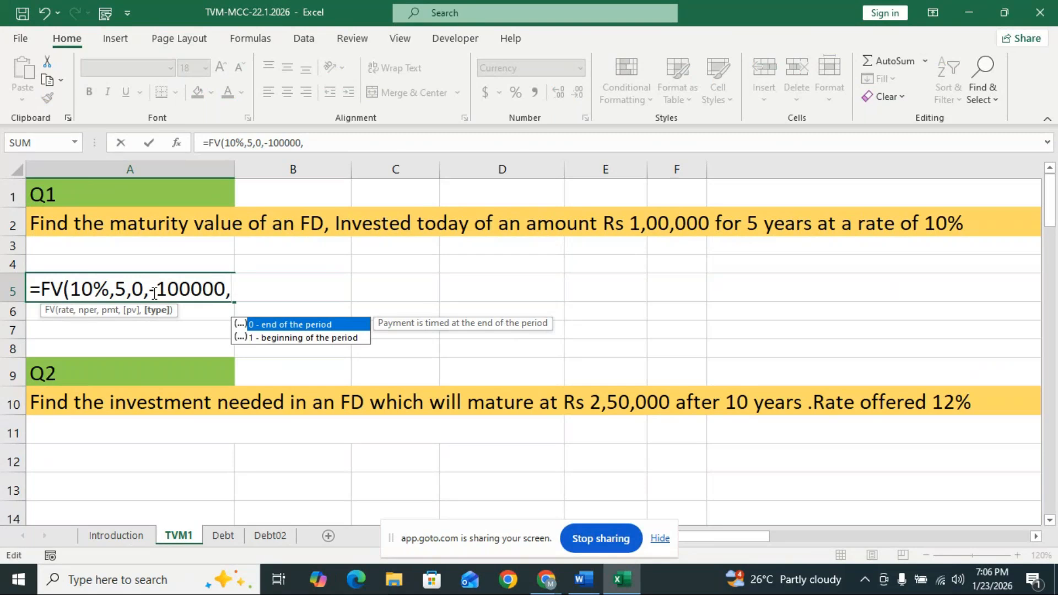
type("0")
type(")")
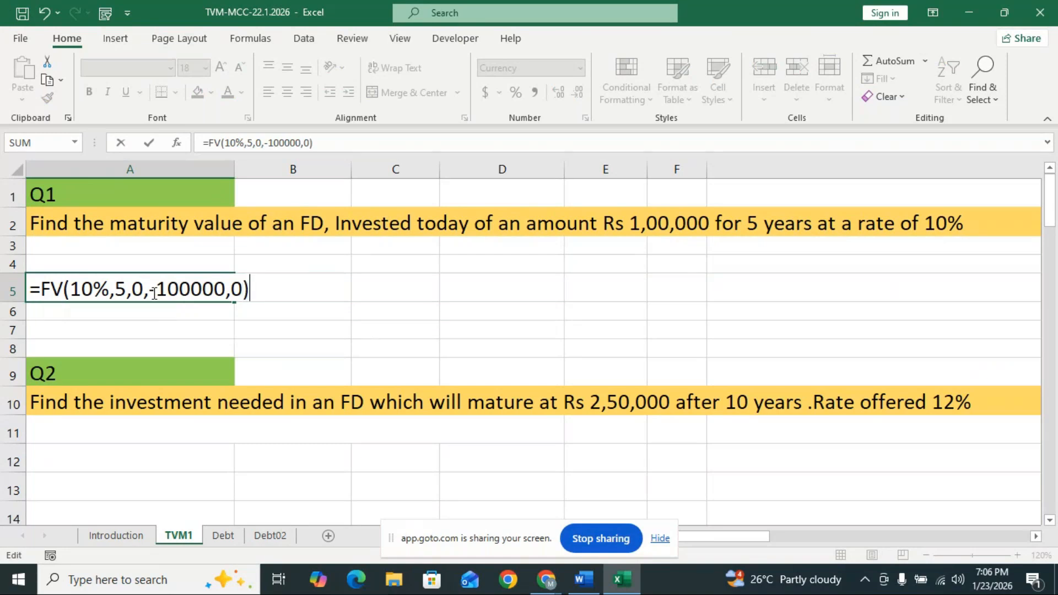
key("Return")
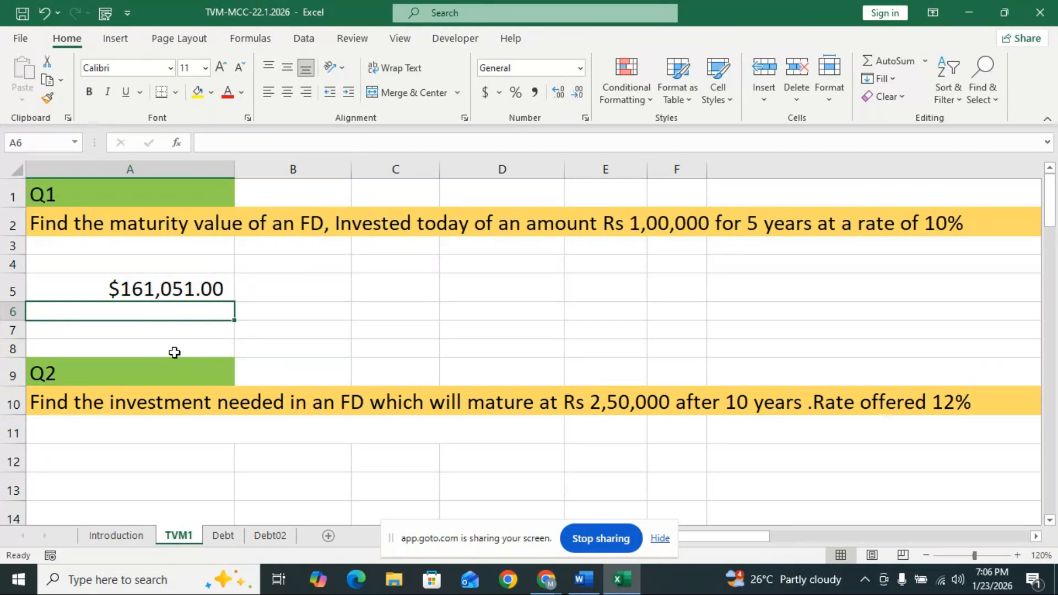
- Switch to the GoTo Meeting window in Chrome to check it and return to the Excel workbook
left_click(165, 292)
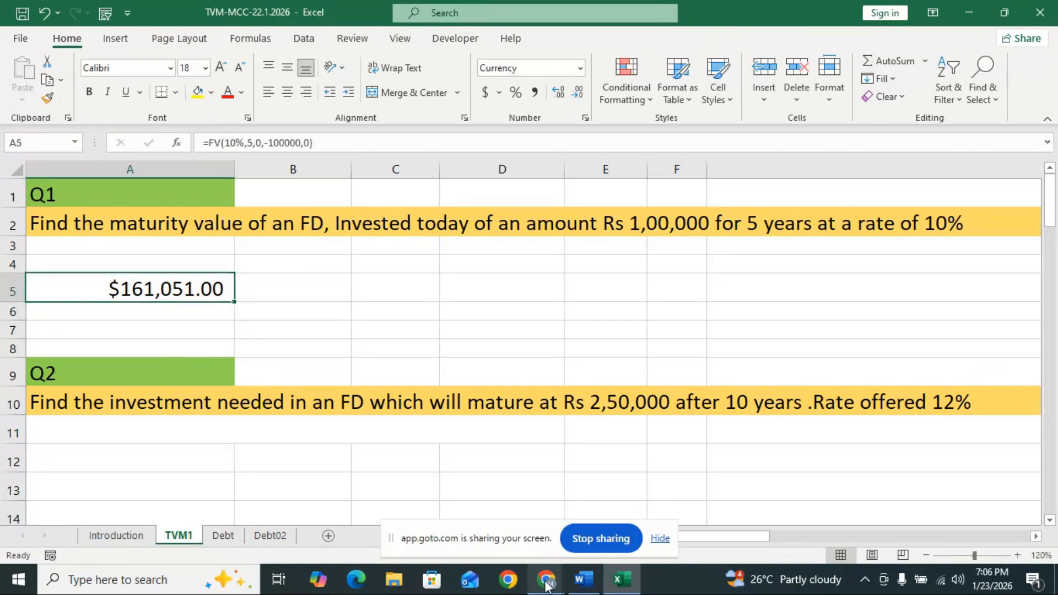
left_click(546, 583)
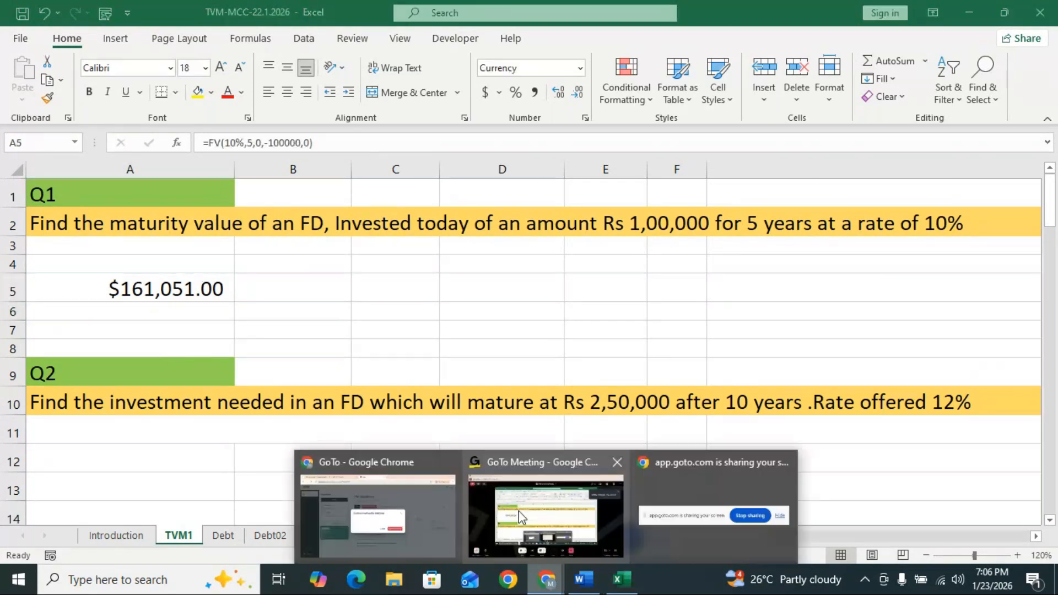
left_click(520, 517)
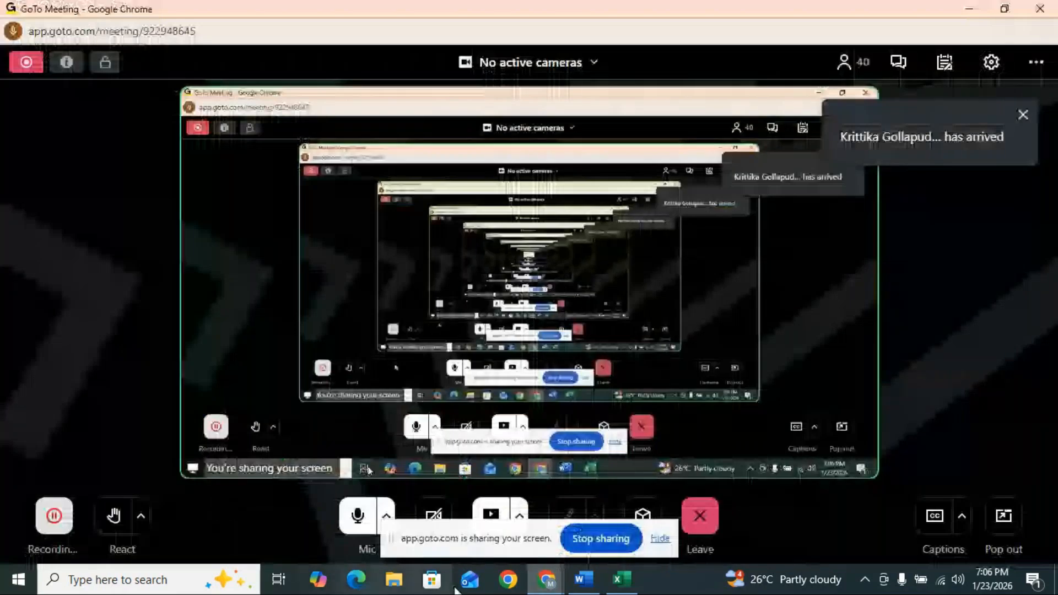
key("alt+Tab")
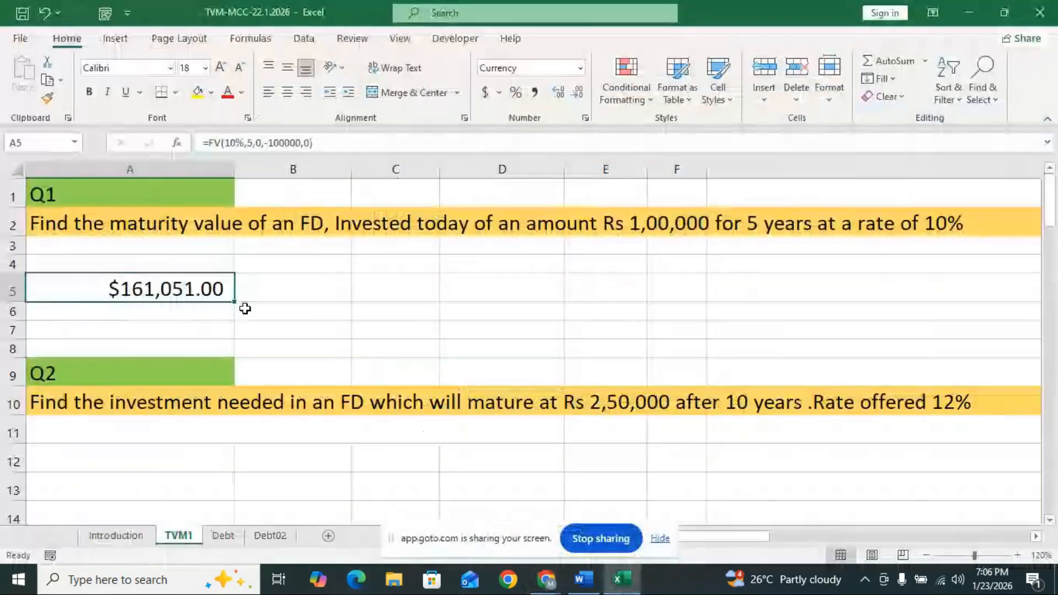
- Re-enter =FV(10%,5,0,-100000,0) from scratch in cell A5 and reopen the formula to review its arguments
type("=fv")
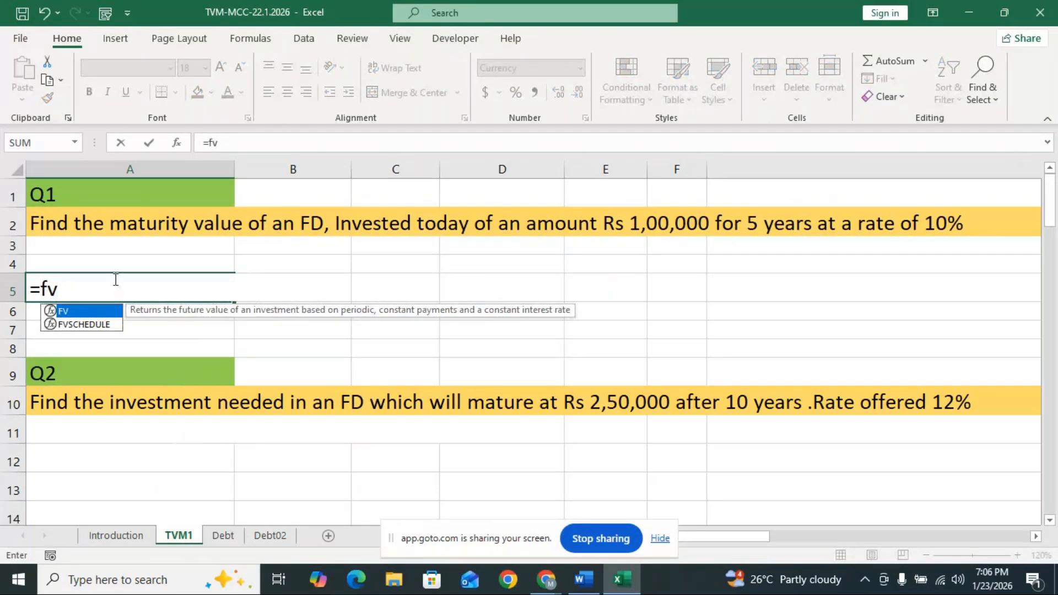
key("Tab")
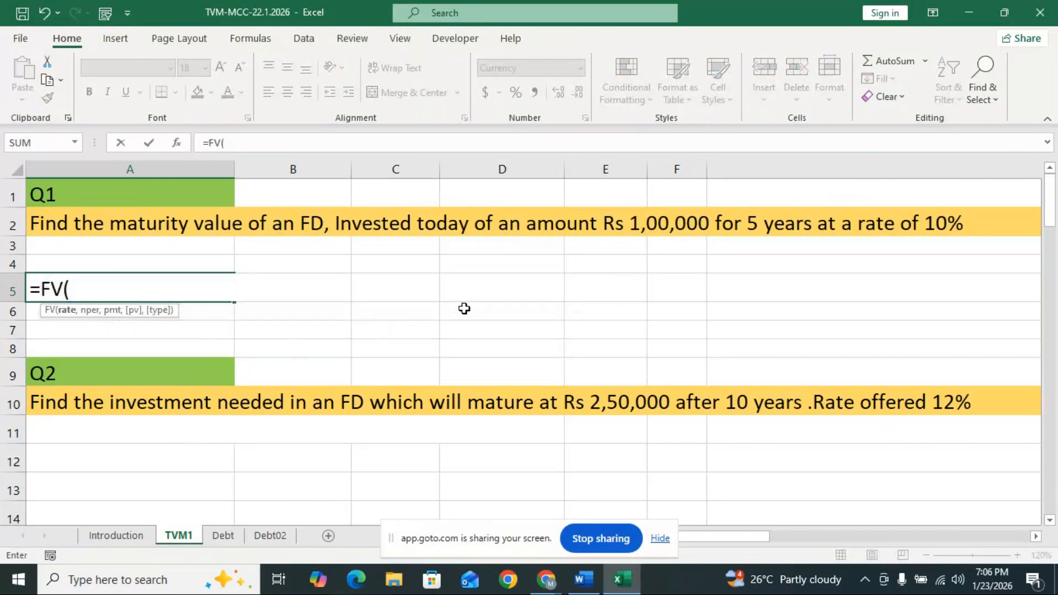
type("105")
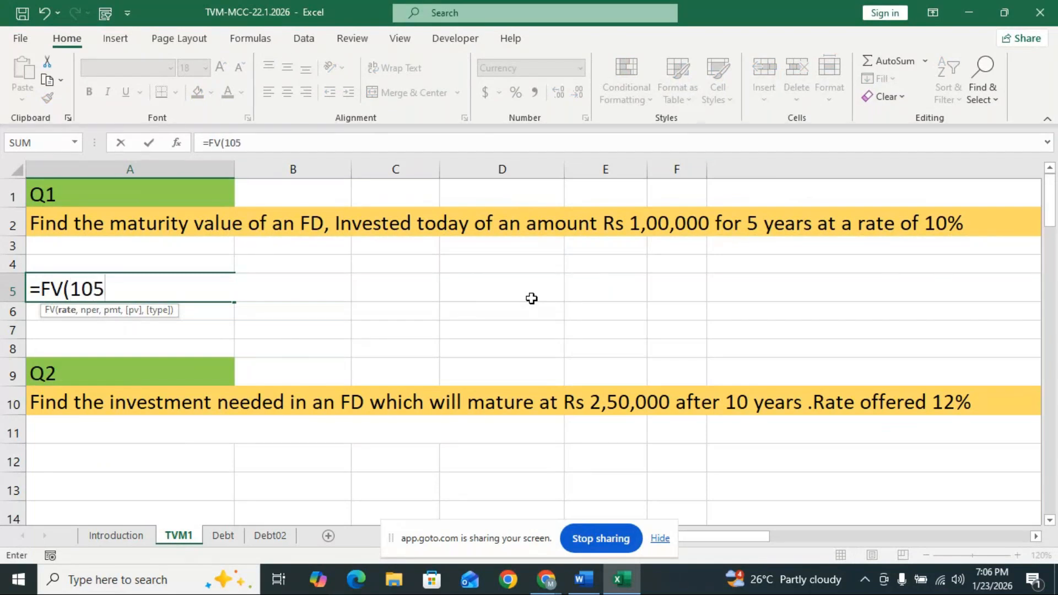
key("BackSpace")
type("$")
key("BackSpace")
type("%,")
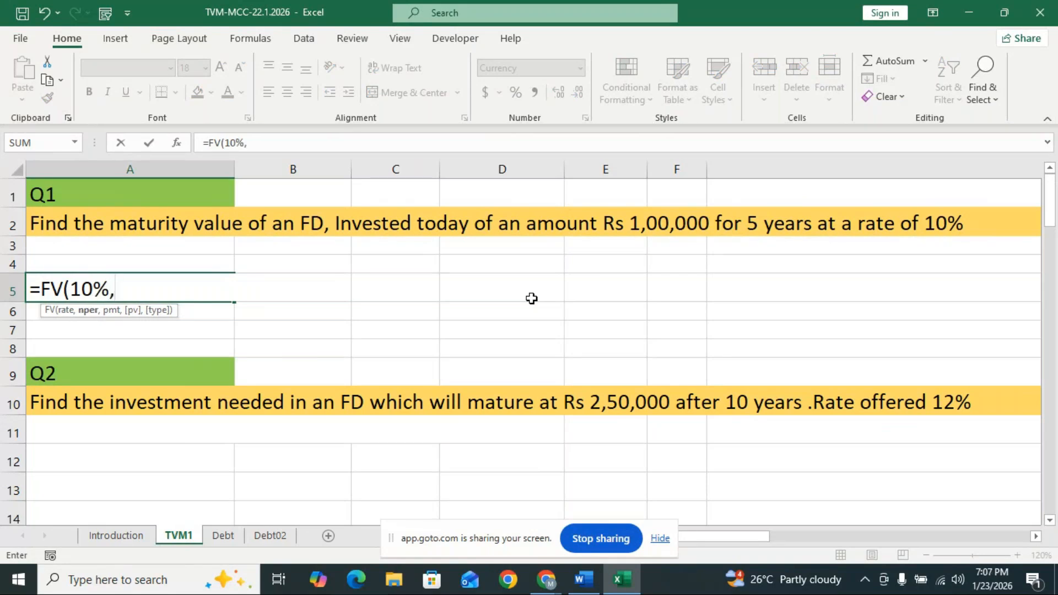
type("5")
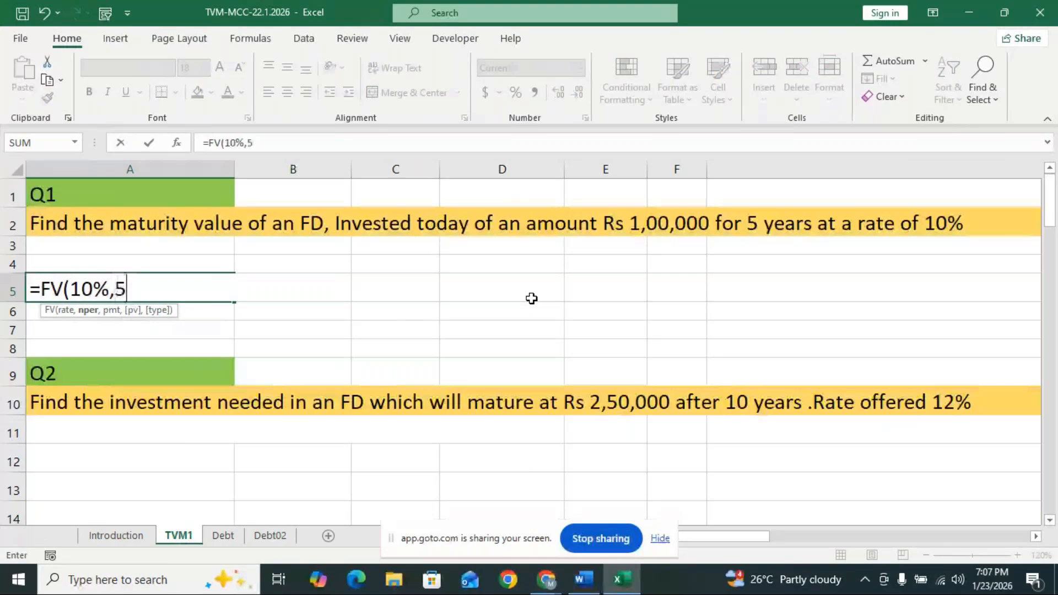
type(",")
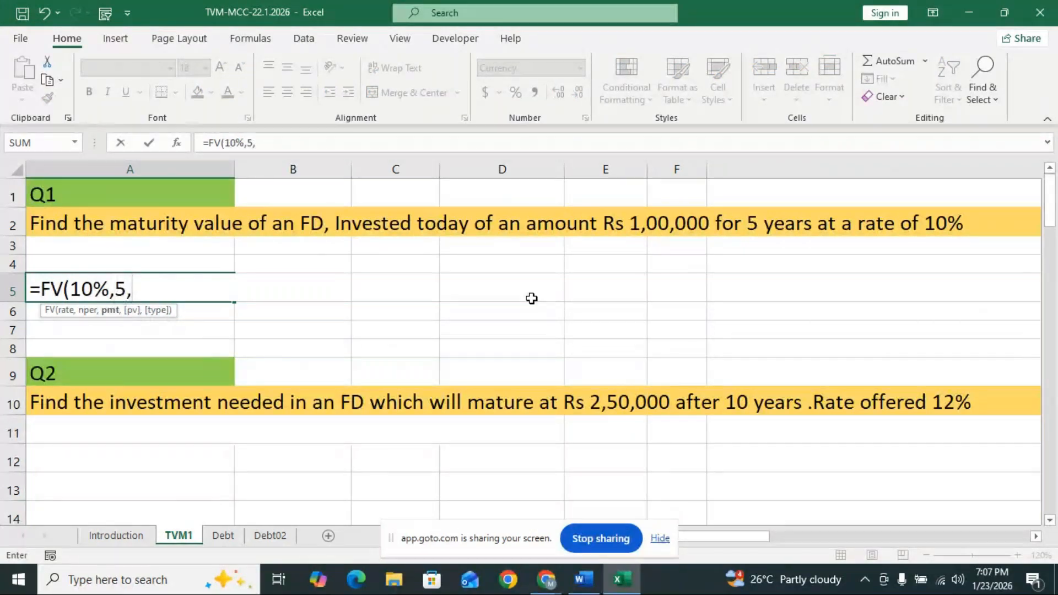
type("0,-100000")
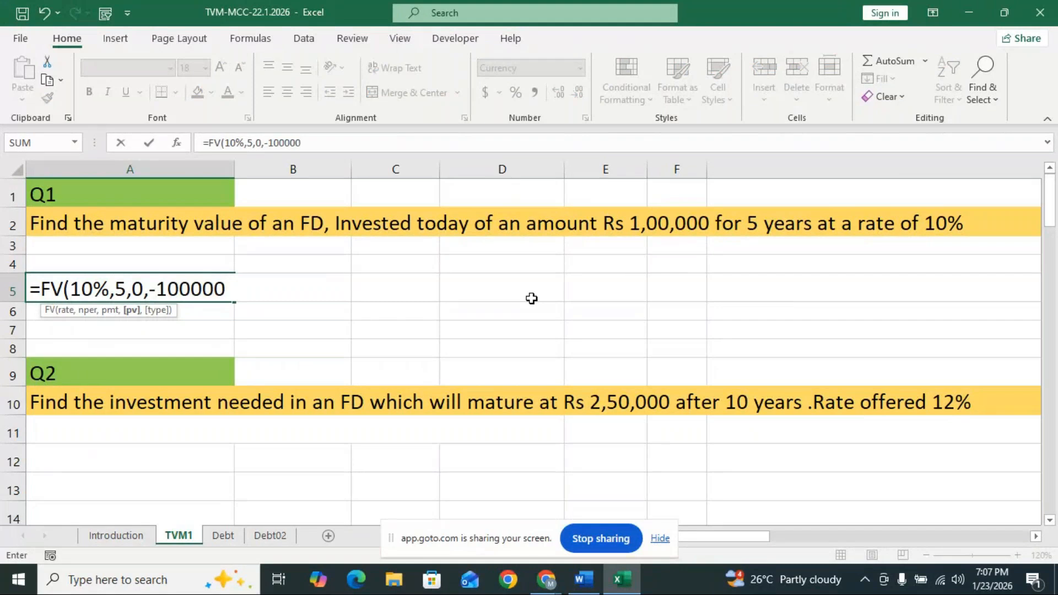
type(",")
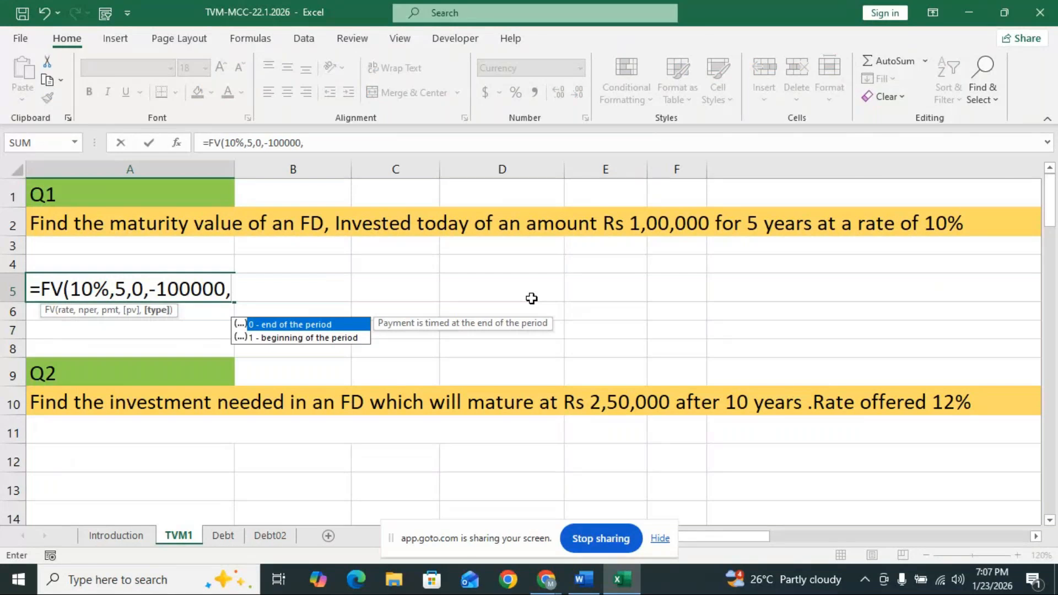
type("0)")
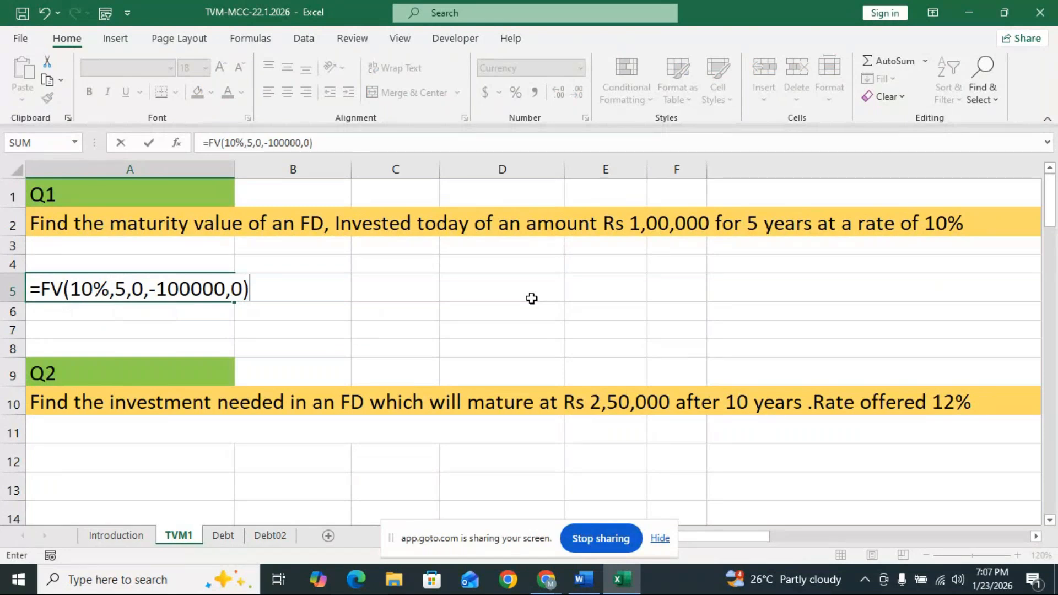
key("Return")
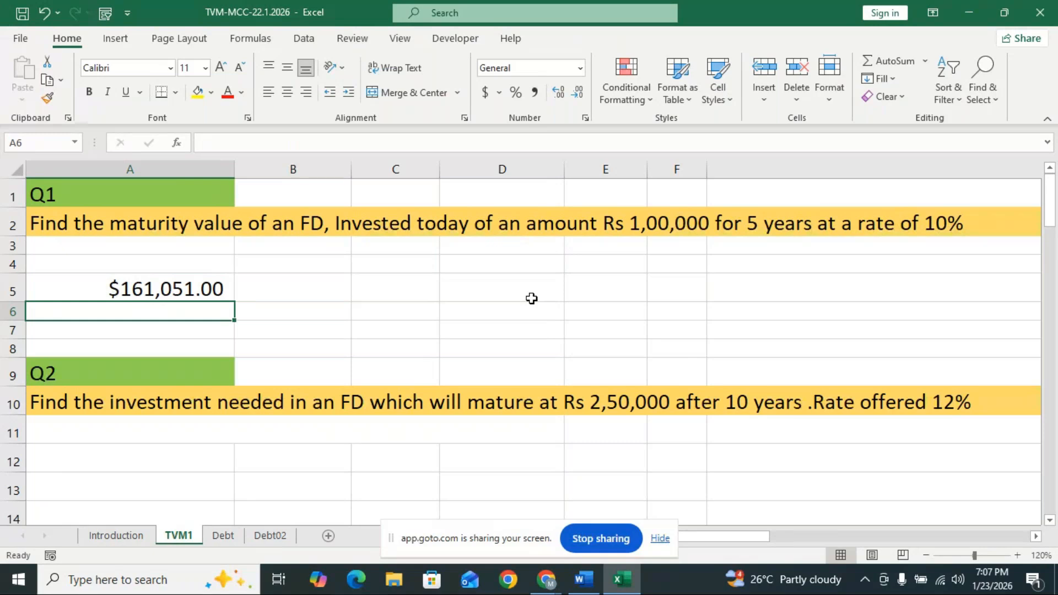
double_click(214, 290)
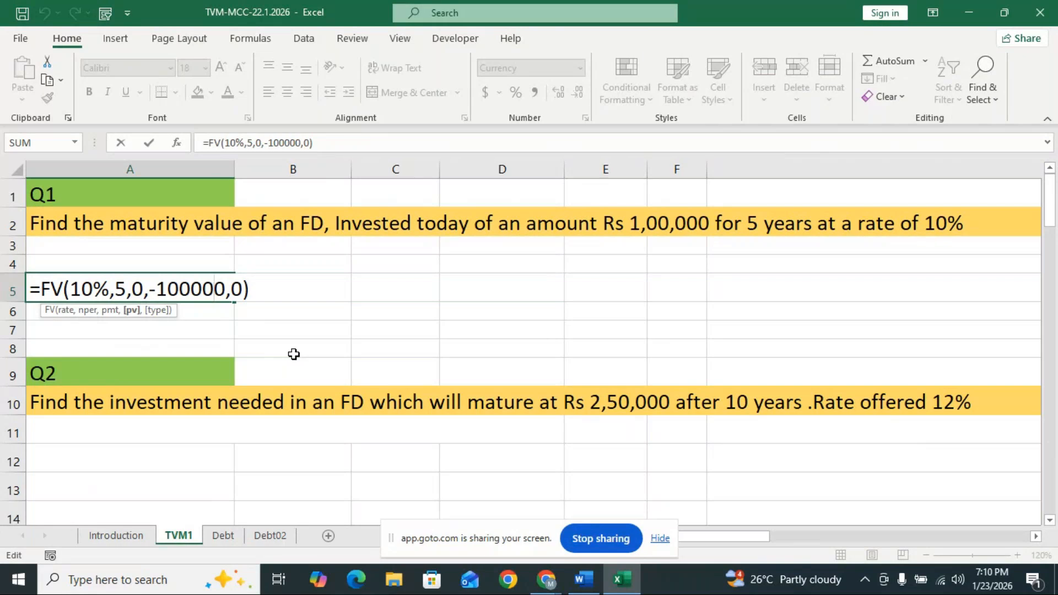
key("Return")
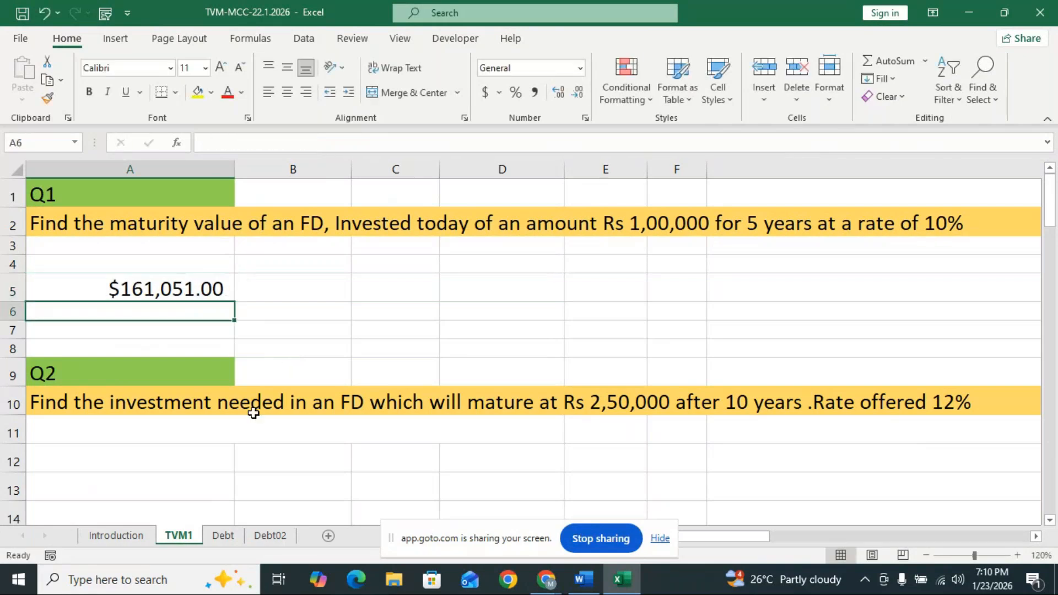
- Start a PV formula in cell A12 for Q2 with a rate of 12%, 10 periods and a payment of 0
scroll(257, 445, "down", 1)
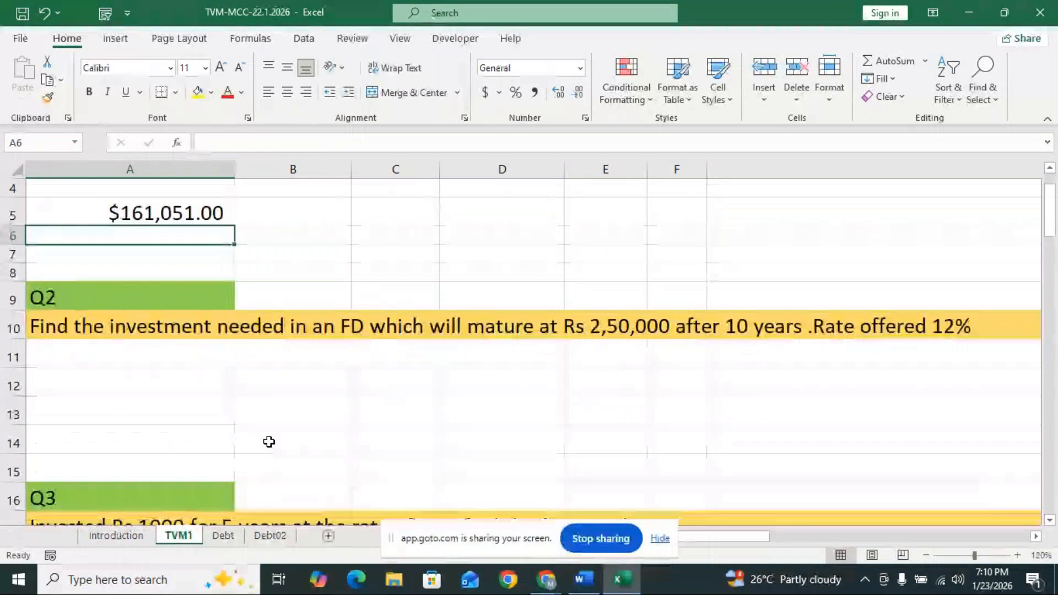
scroll(269, 441, "down", 1)
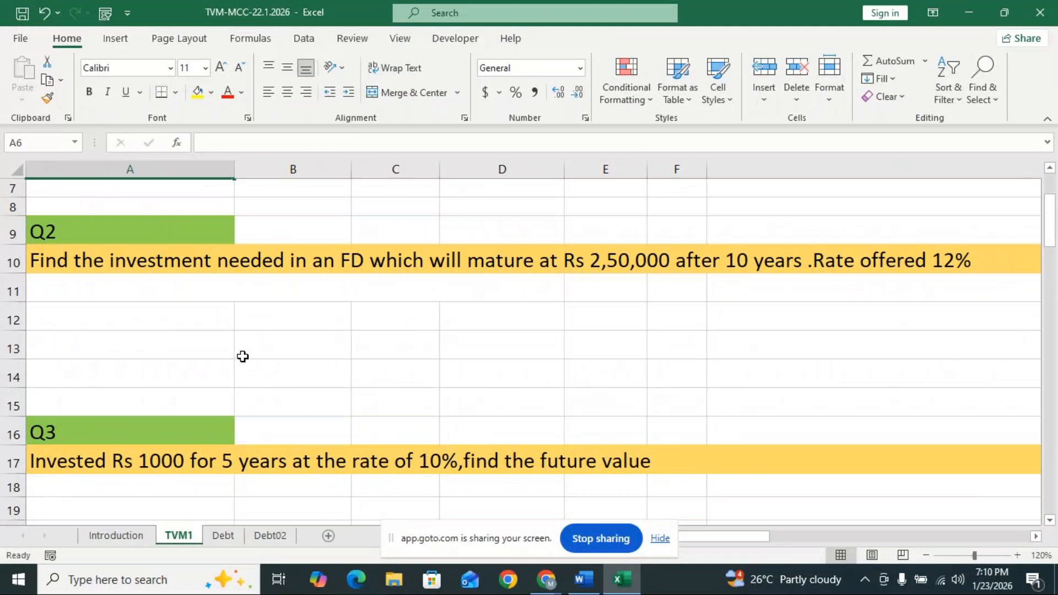
left_click(188, 316)
type("=pv")
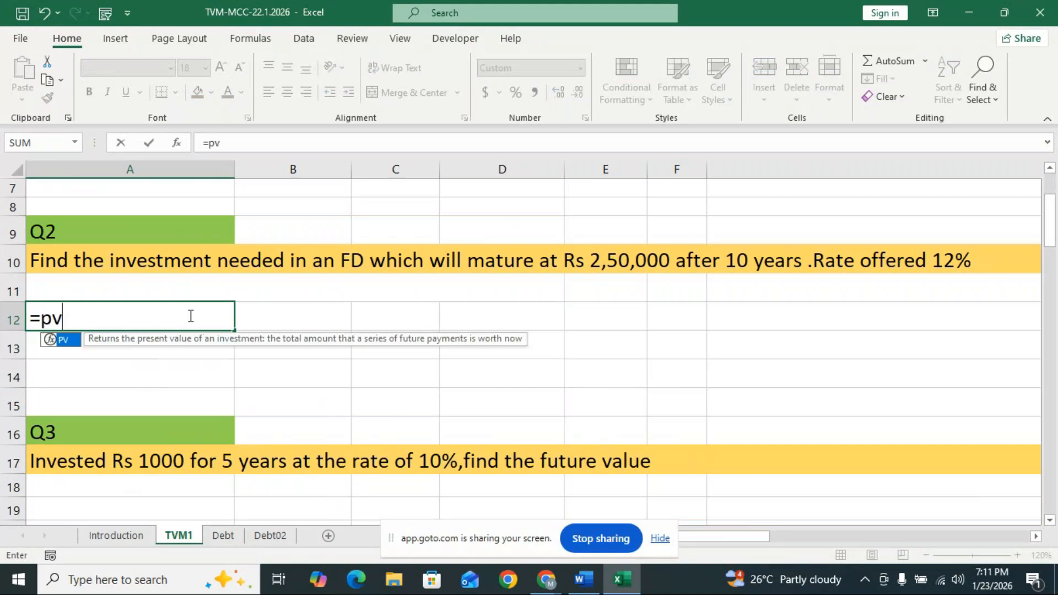
double_click(64, 340)
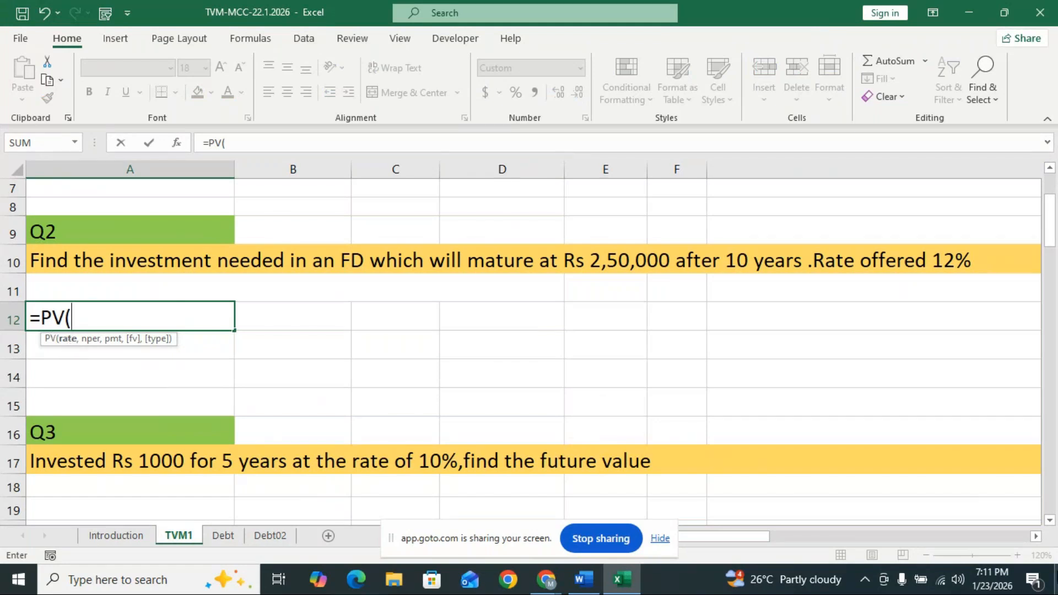
type("12%,")
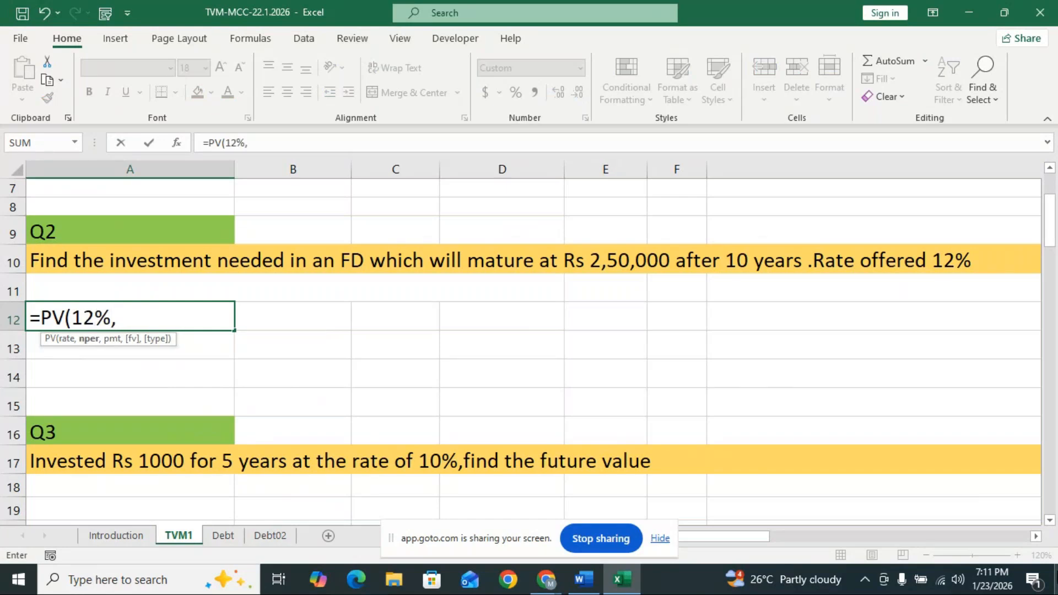
type("10,")
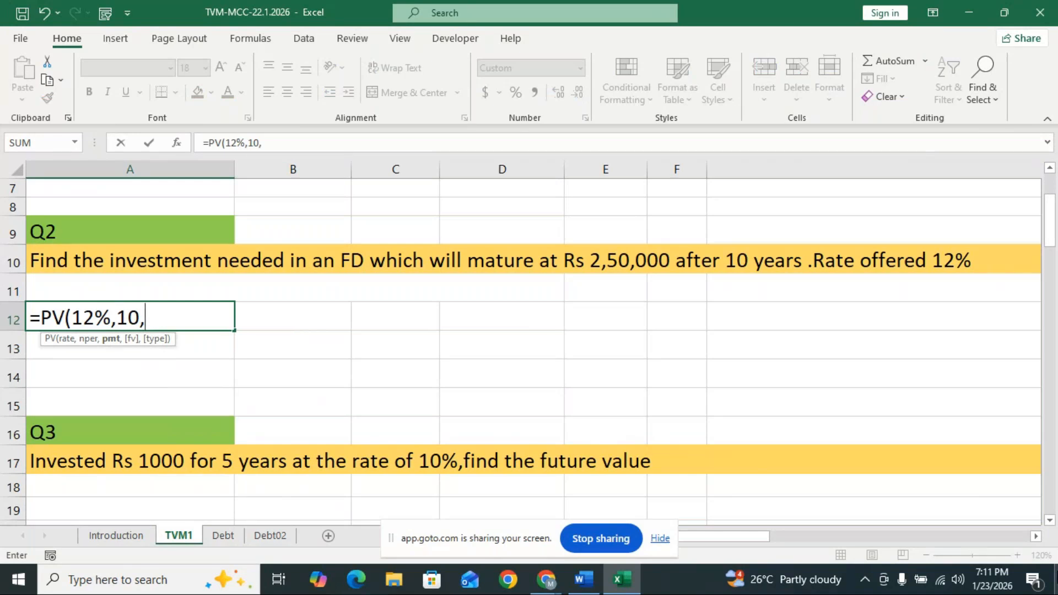
type("0,")
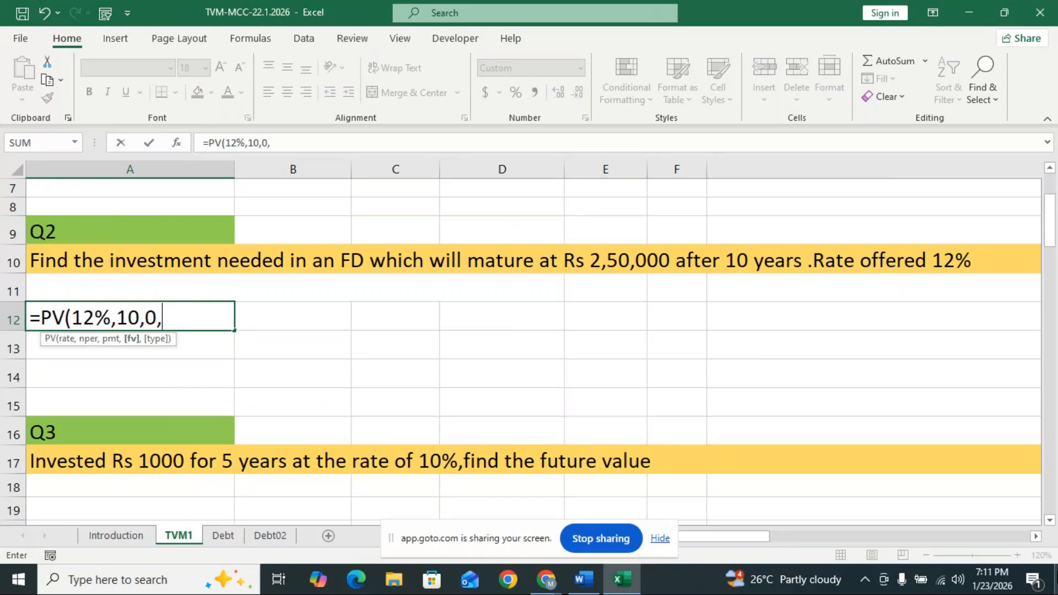
- Complete the PV formula in A12 with a future value of 250000 and type 1, and commit it
type("2 50")
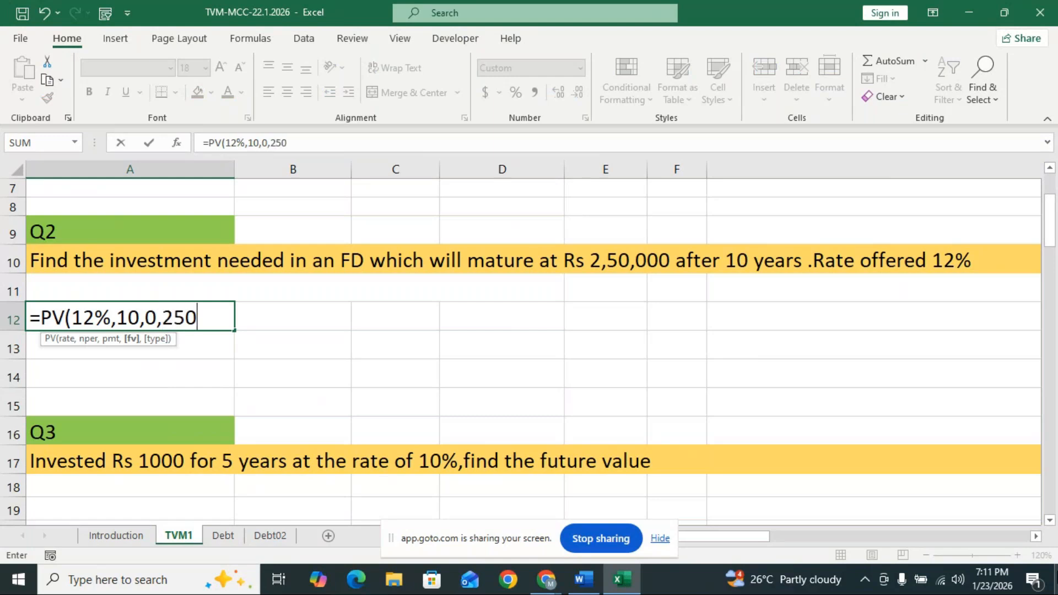
type("000,")
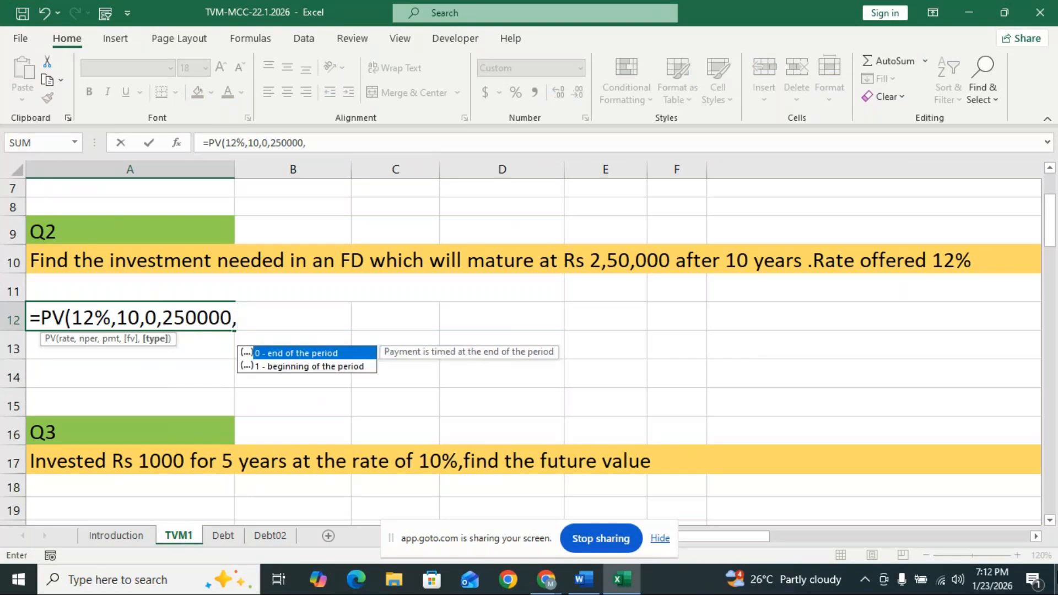
type("0")
key("BackSpace")
type("1)")
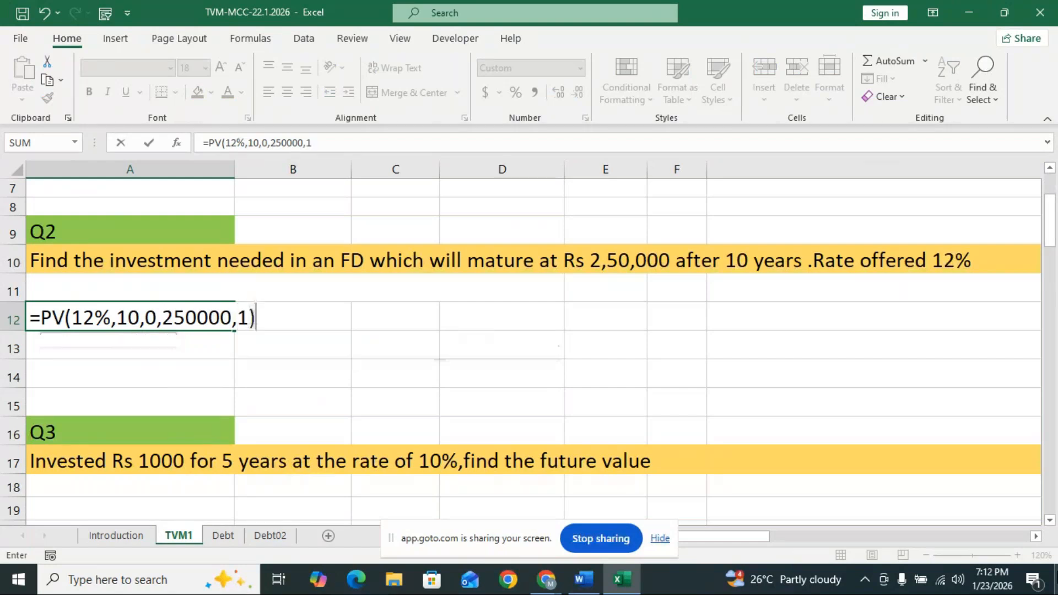
key("Return")
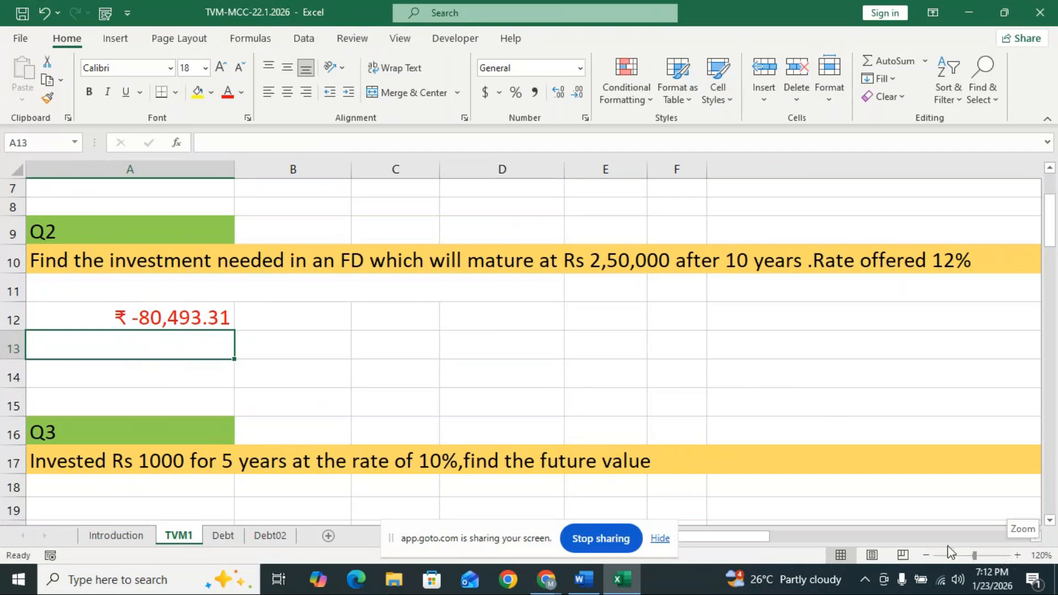
- Reopen the PV formula in A12 to review its arguments, compare it with the Q1 answer, and close it unchanged
left_click(182, 320)
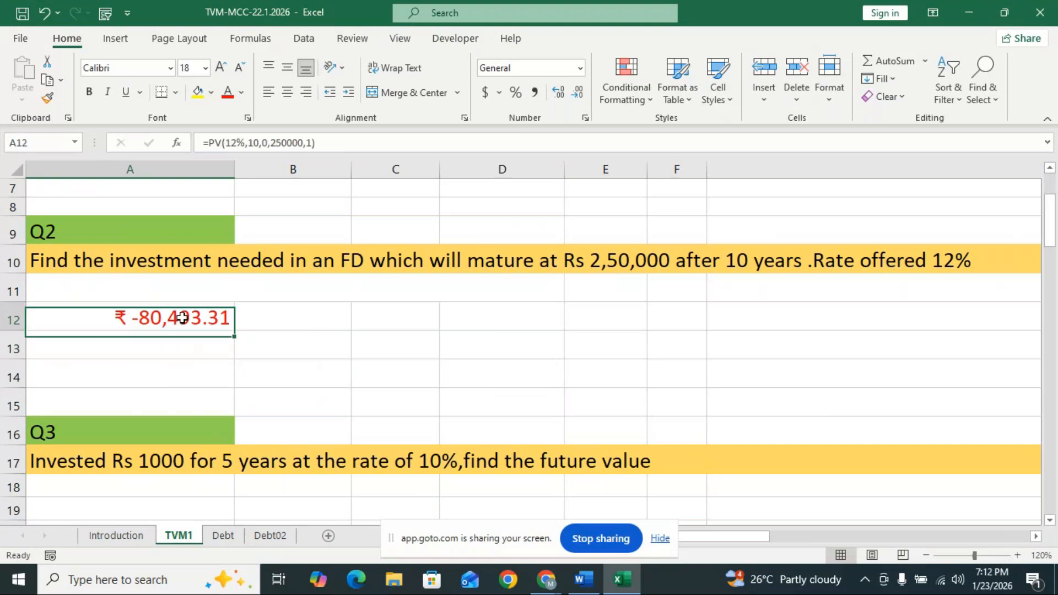
double_click(184, 318)
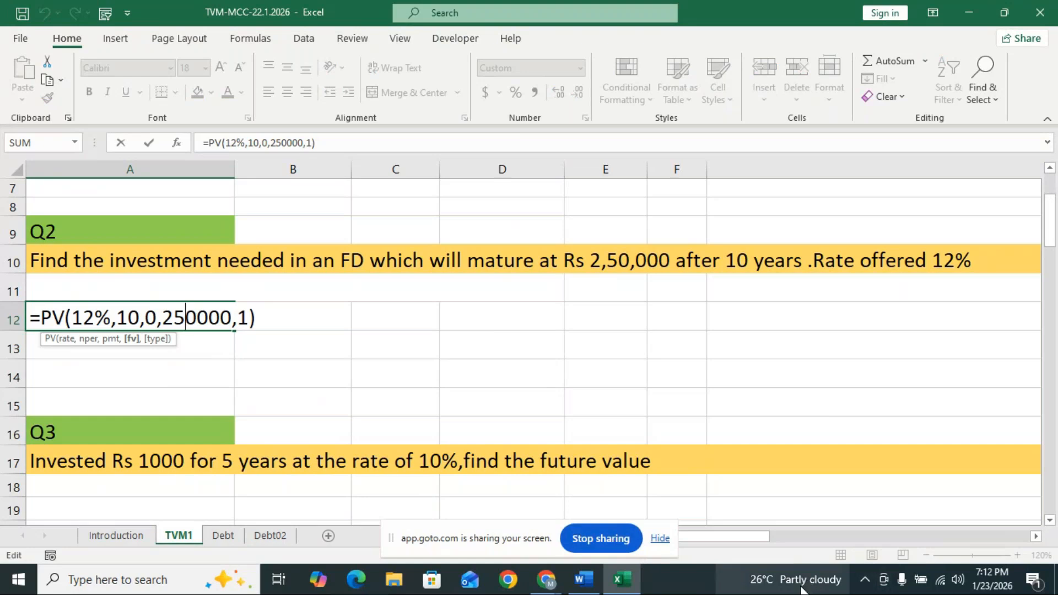
scroll(295, 246, "up", 1)
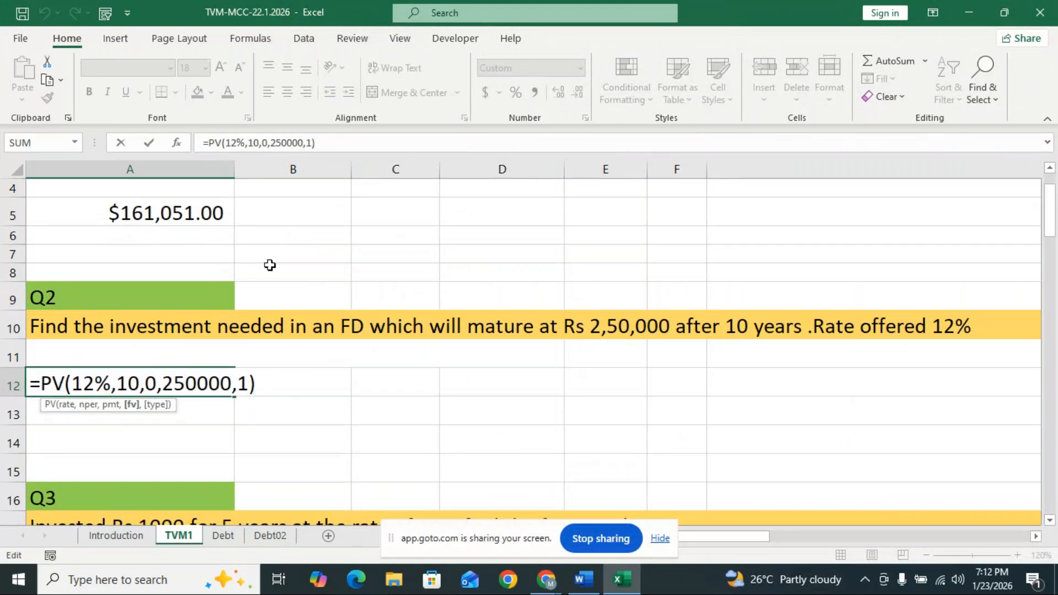
scroll(290, 259, "down", 1)
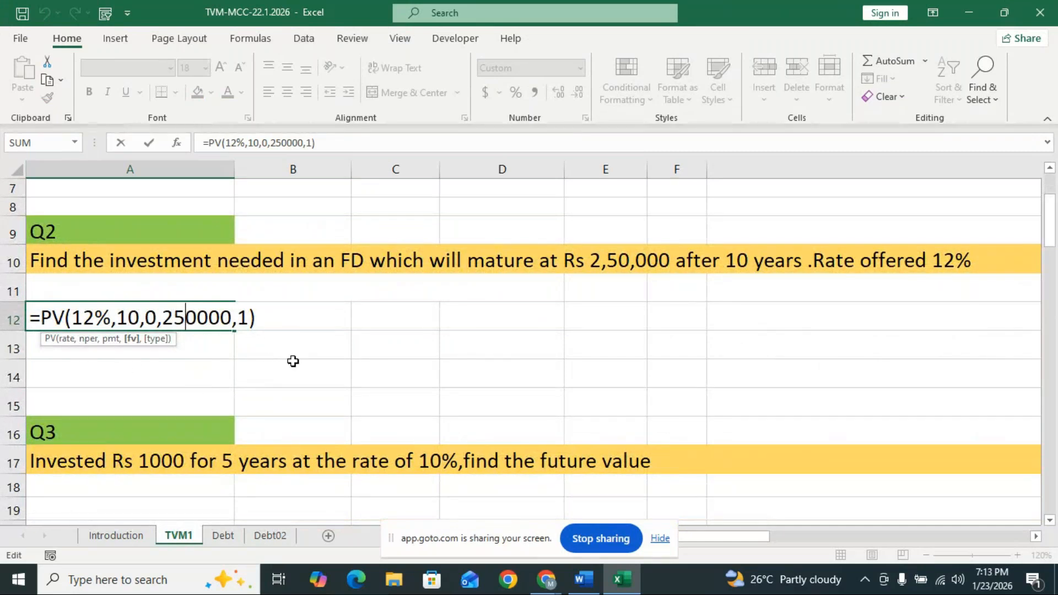
key("Return")
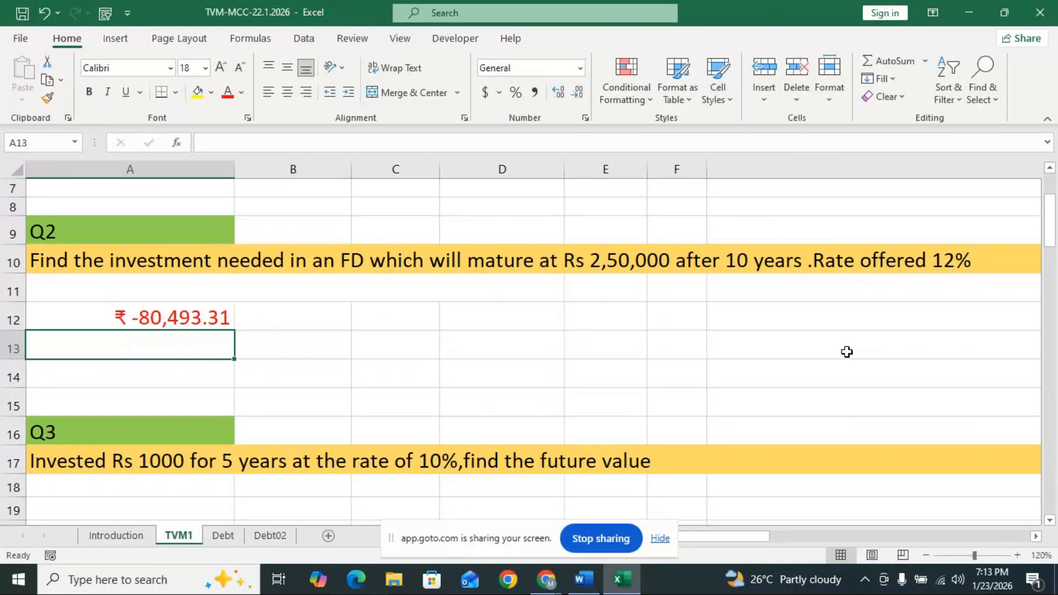
- Enter =FV(10%,5,0,-1000,0) in cell A19 to calculate the future value for Q3
scroll(862, 346, "down", 1)
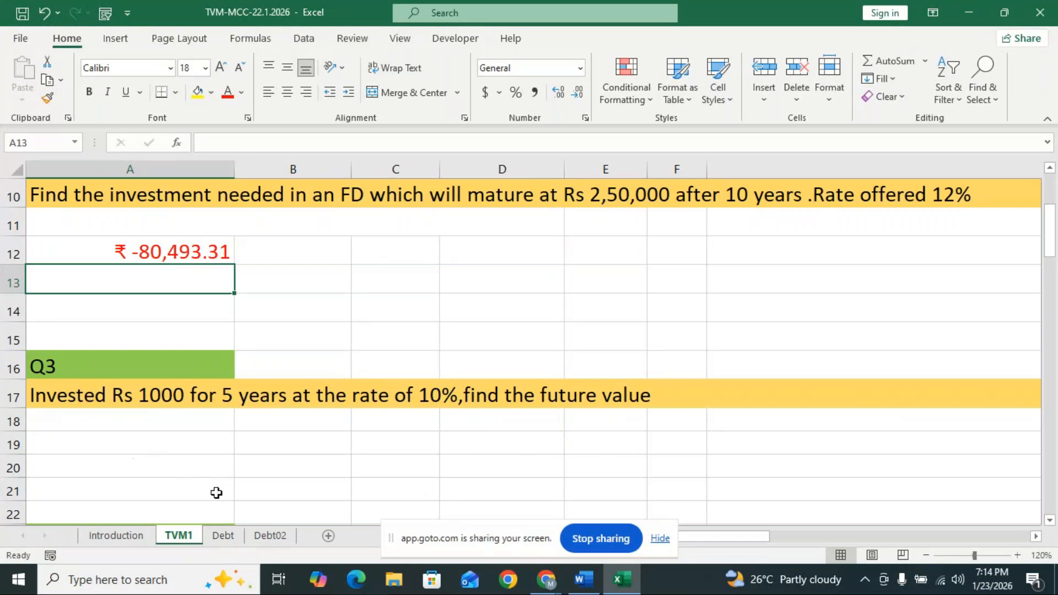
left_click(174, 446)
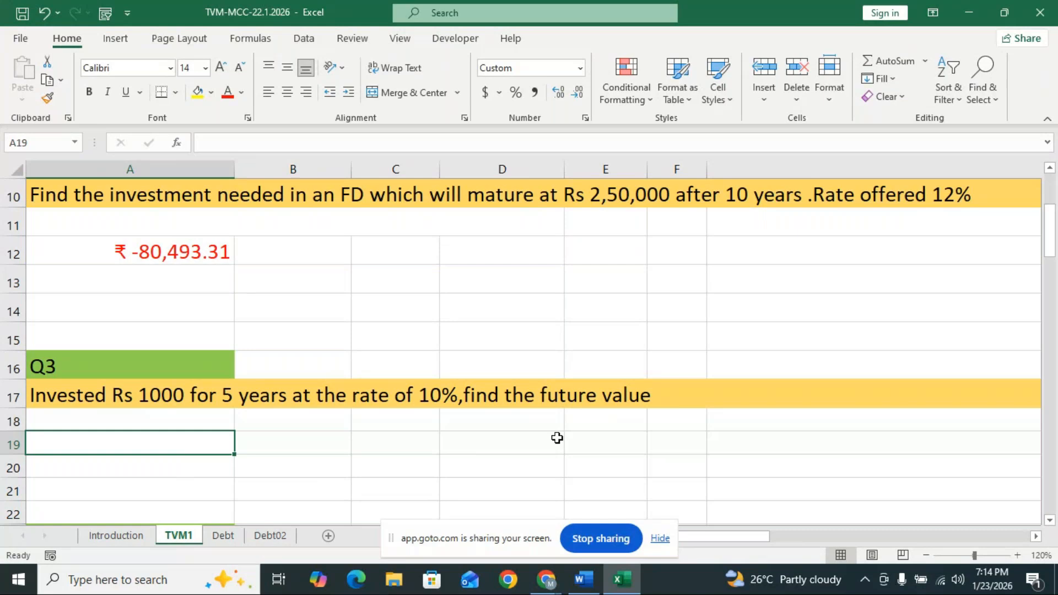
type("=fv")
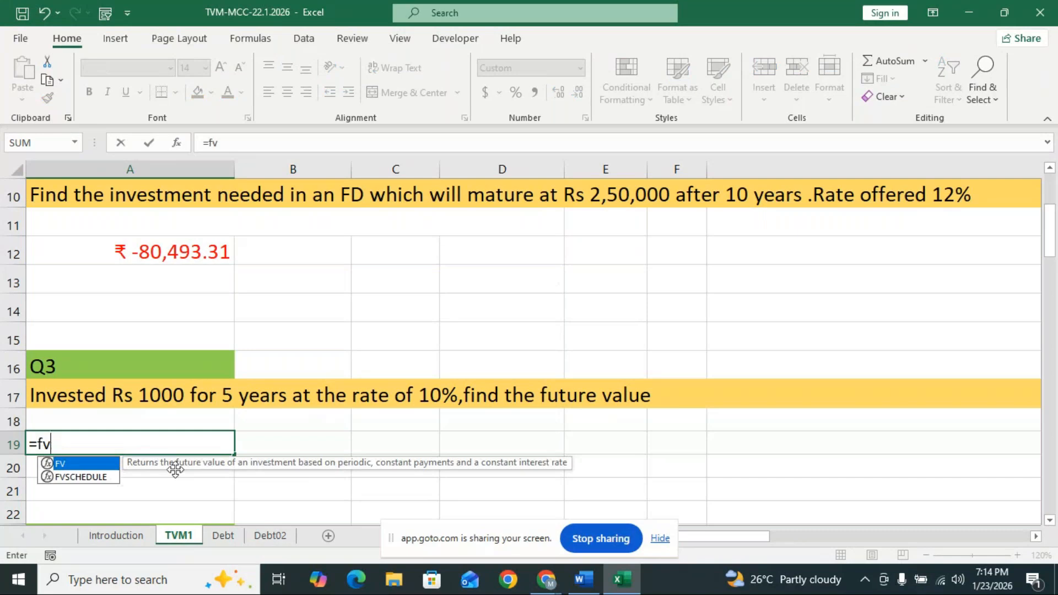
double_click(107, 468)
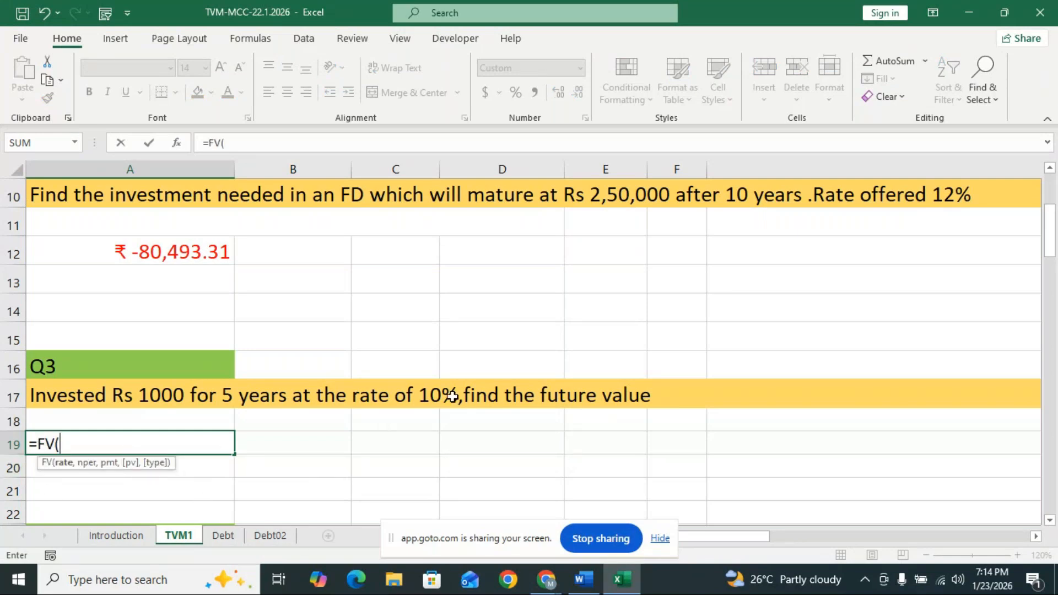
type("10%,")
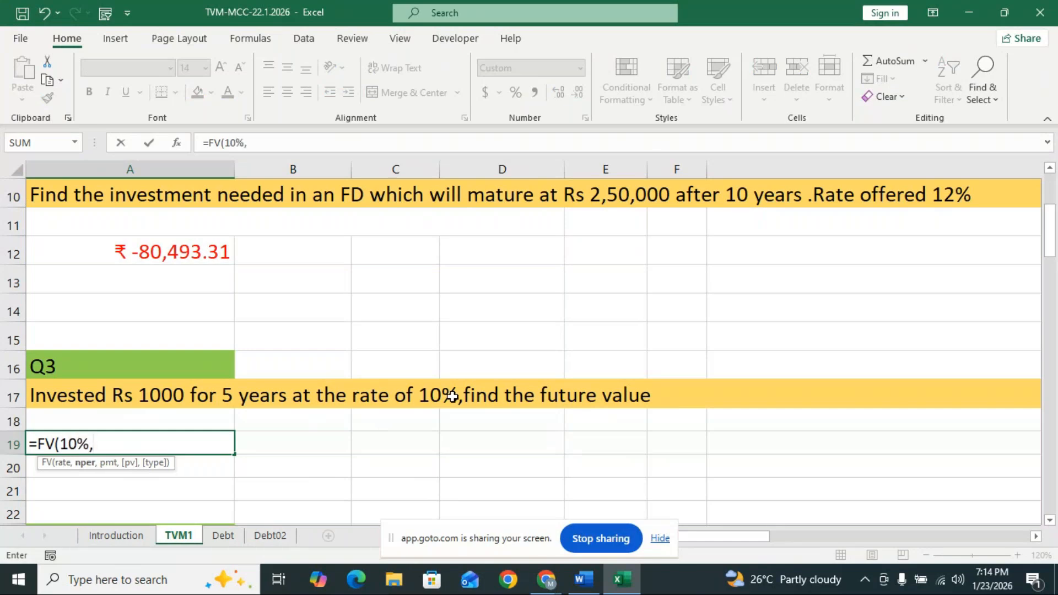
type("5,")
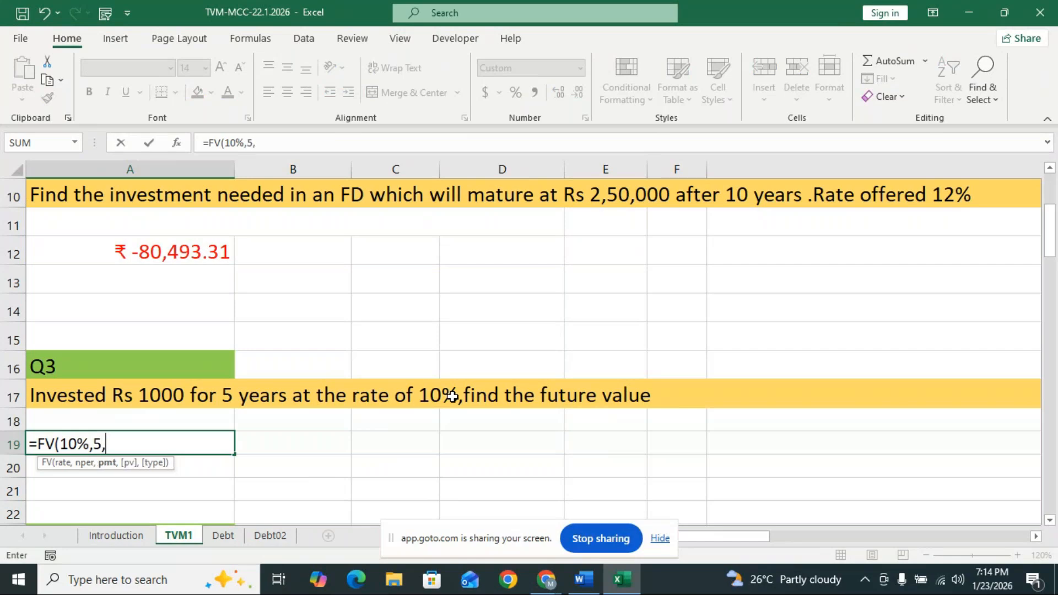
type("0,")
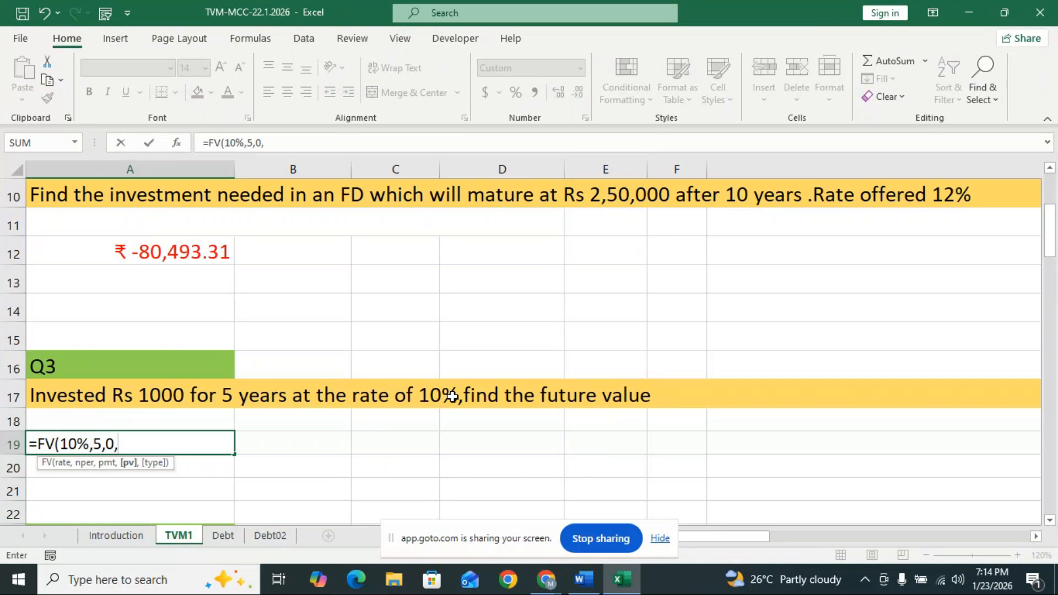
type("-1000,")
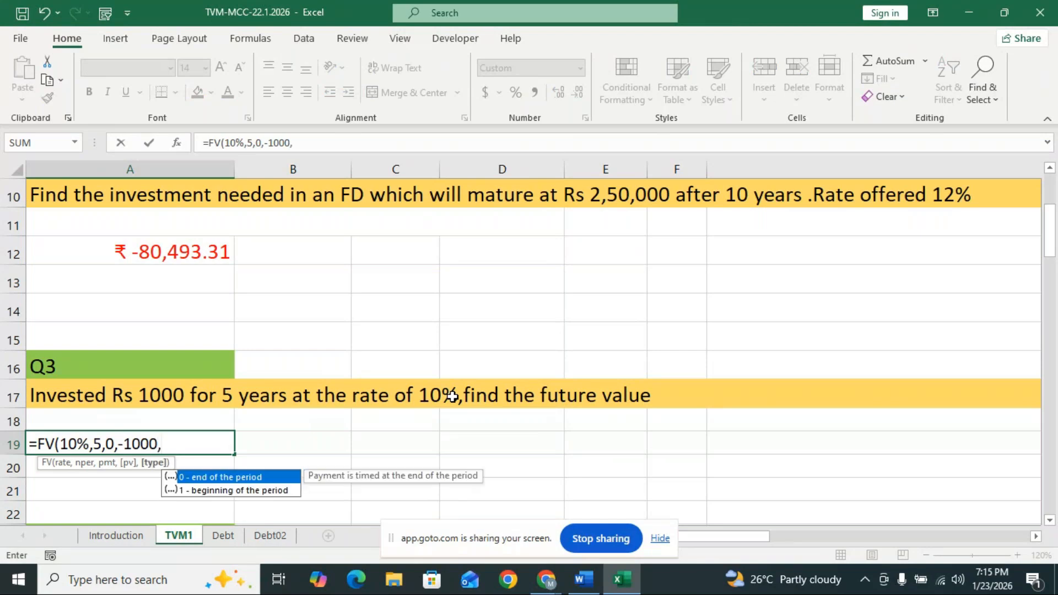
type("0)")
key("Return")
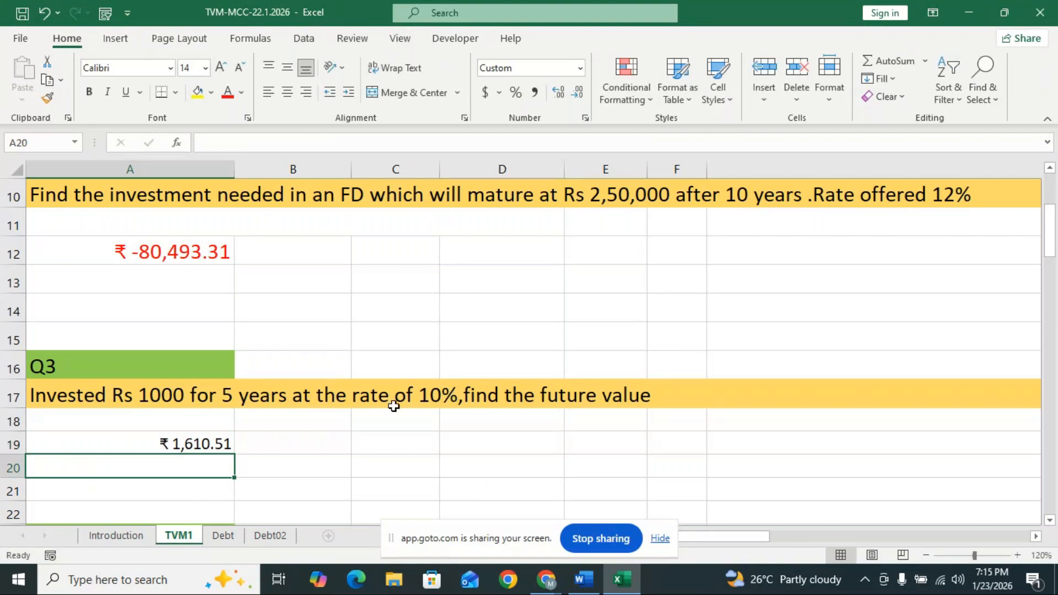
- Start a formula with the PV function in cell A26, below the Q4 question
scroll(342, 510, "down", 1)
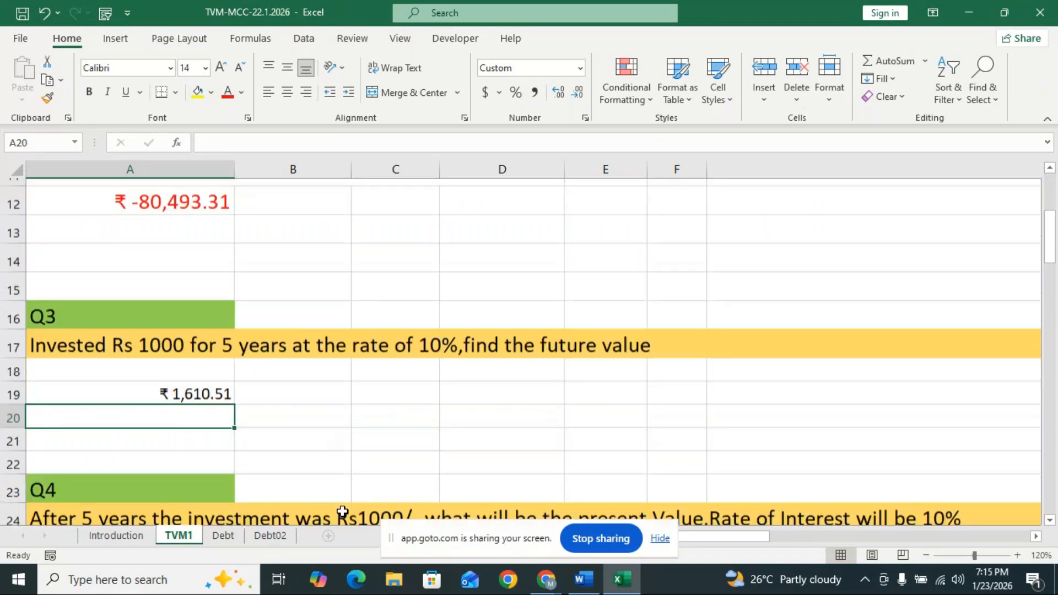
scroll(342, 511, "down", 1)
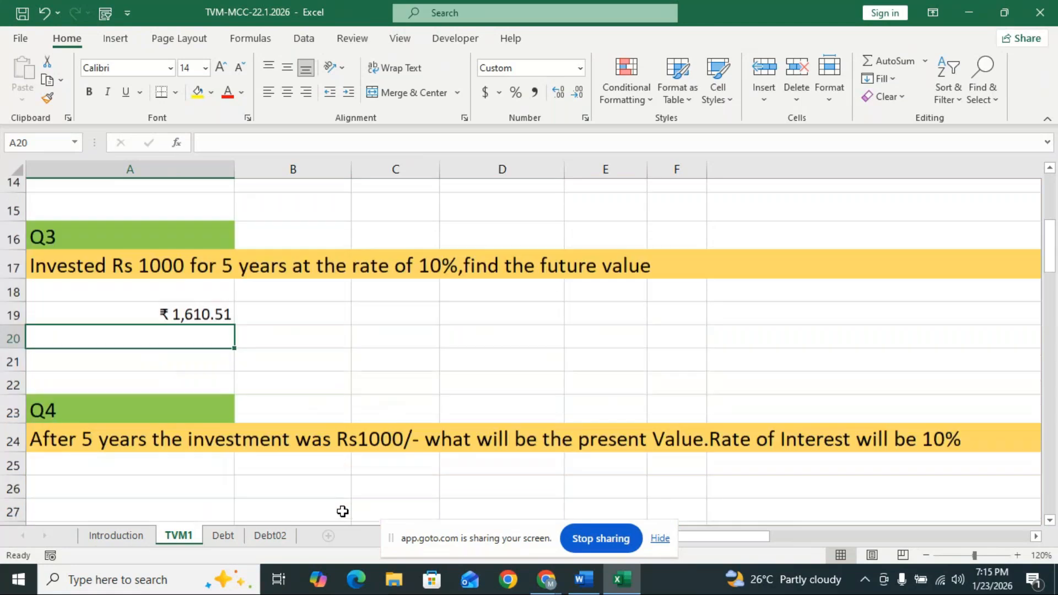
scroll(343, 512, "down", 1)
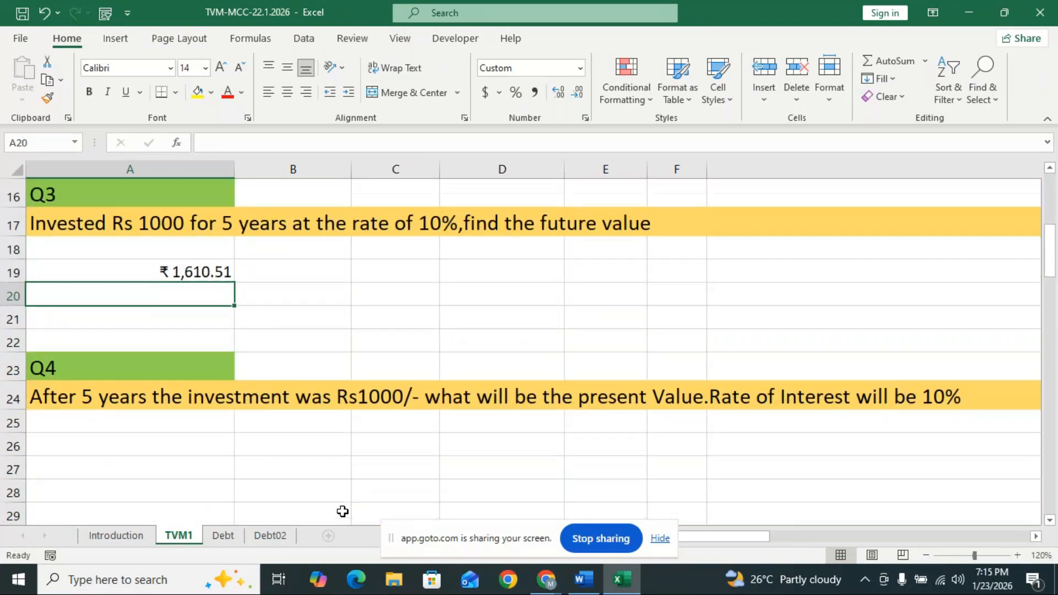
scroll(342, 511, "down", 1)
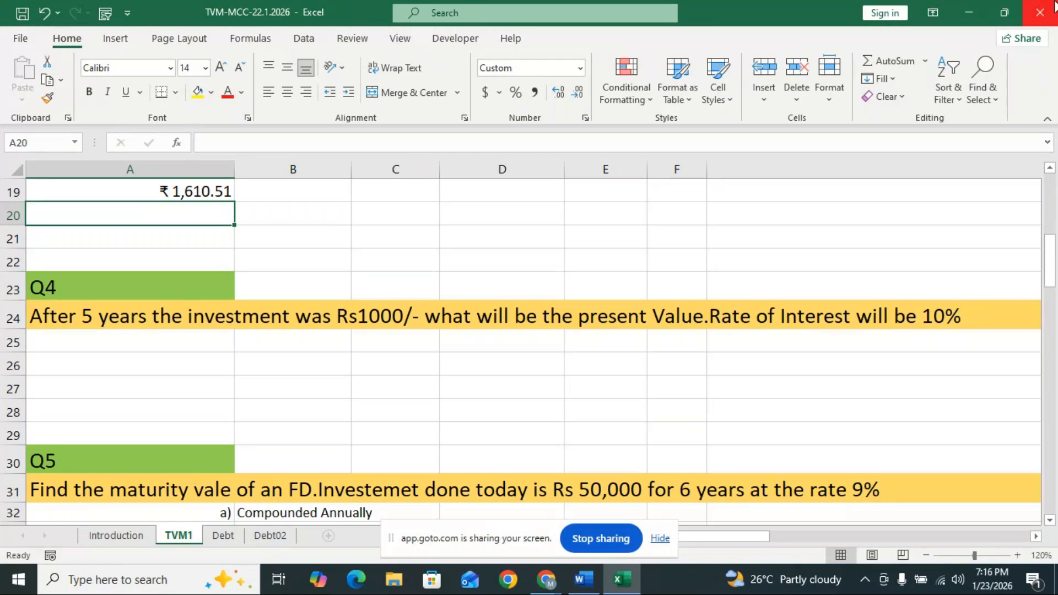
left_click(220, 368)
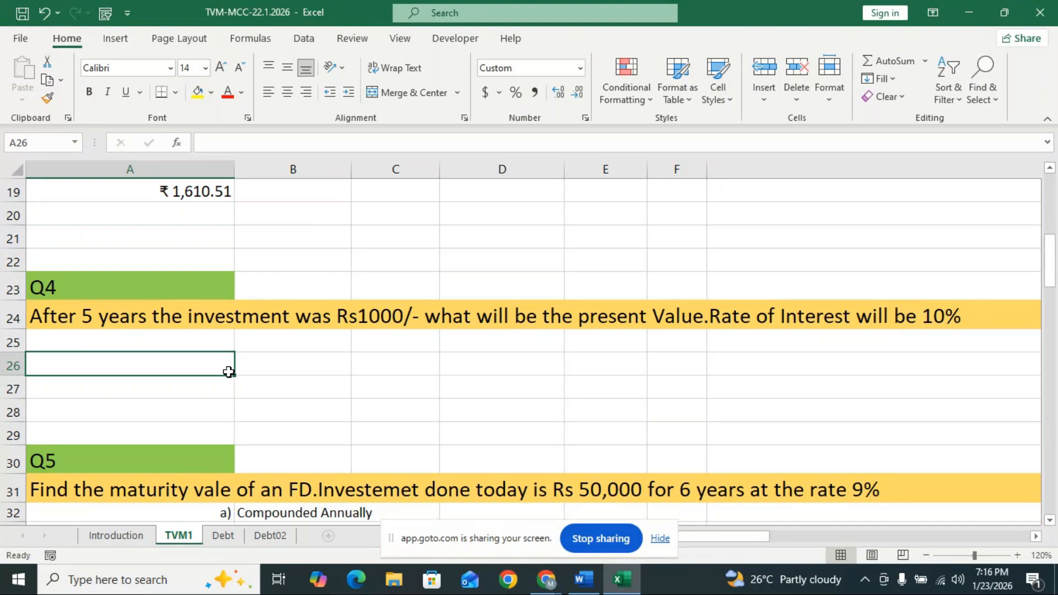
type("=")
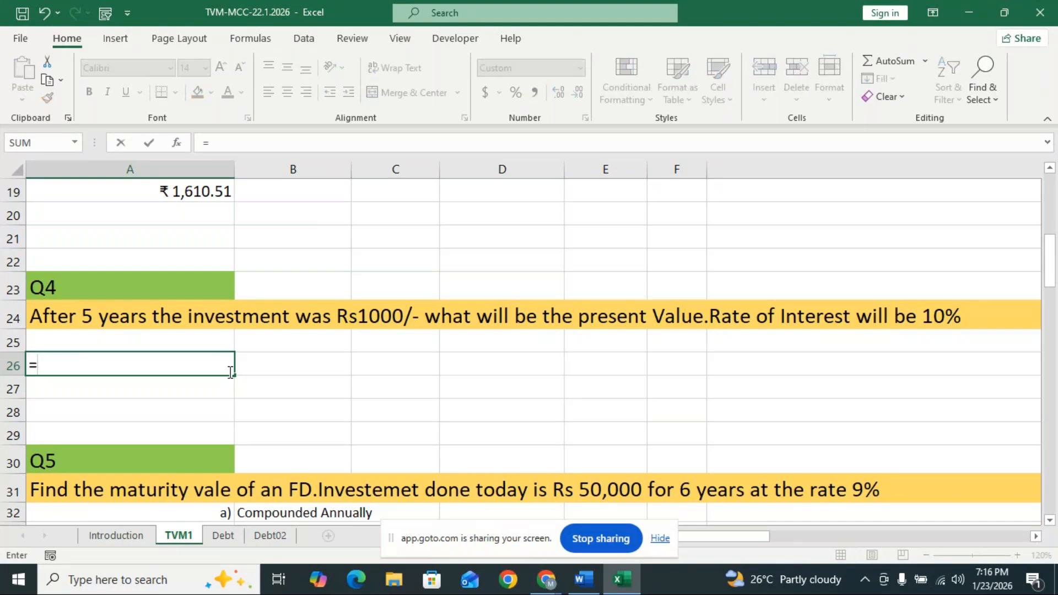
type("rv")
key("BackSpace")
key("BackSpace")
type("r")
key("BackSpace")
type("pv")
double_click(65, 389)
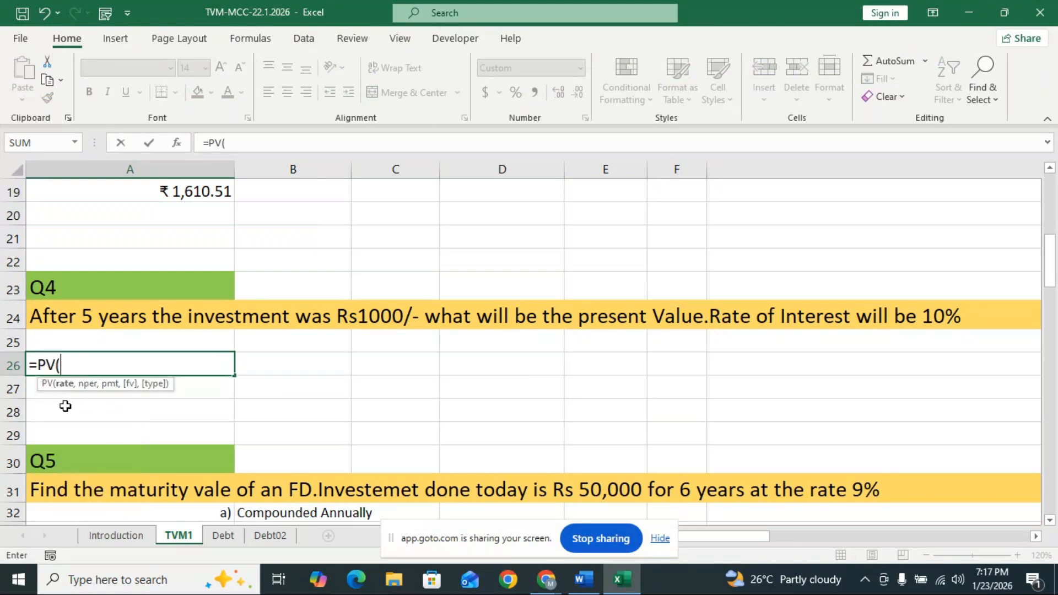
- Complete the PV formula in A26 with rate 10%, 5 periods, payment 0, future value 1000 and type 1
type("10%,")
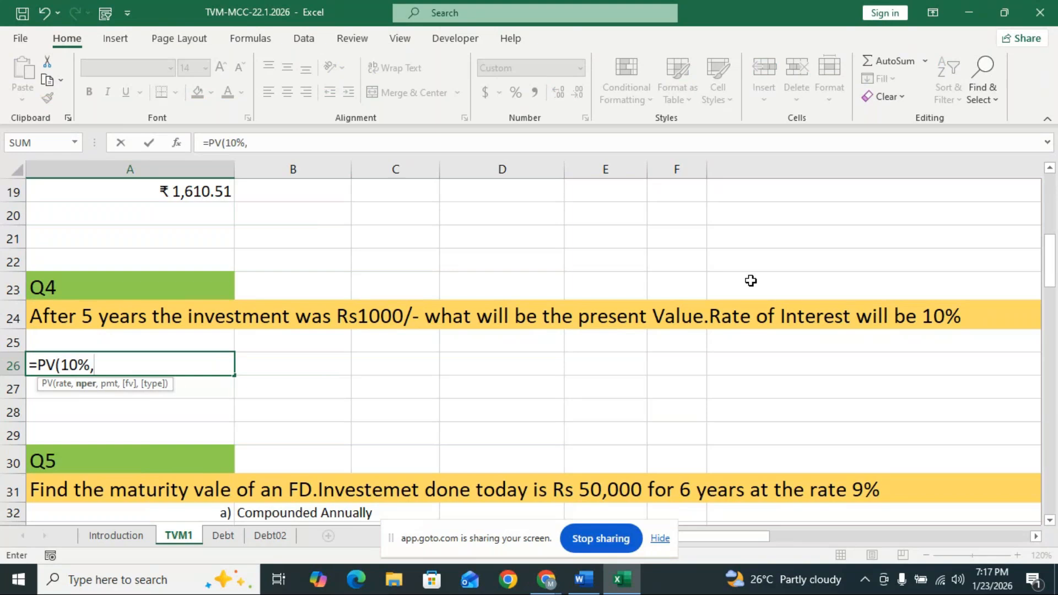
type("5,0,")
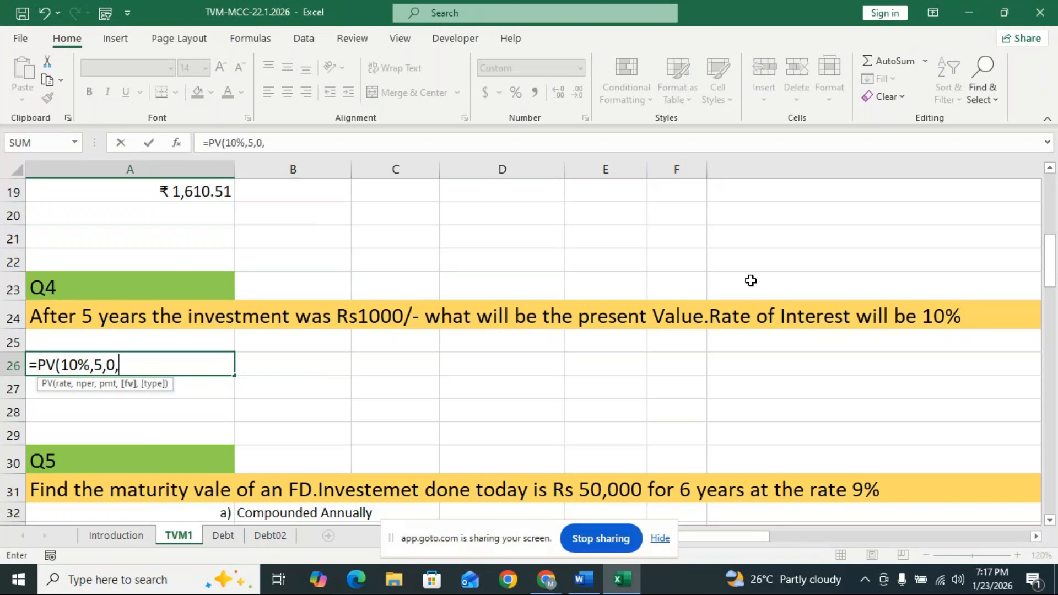
type("1000,")
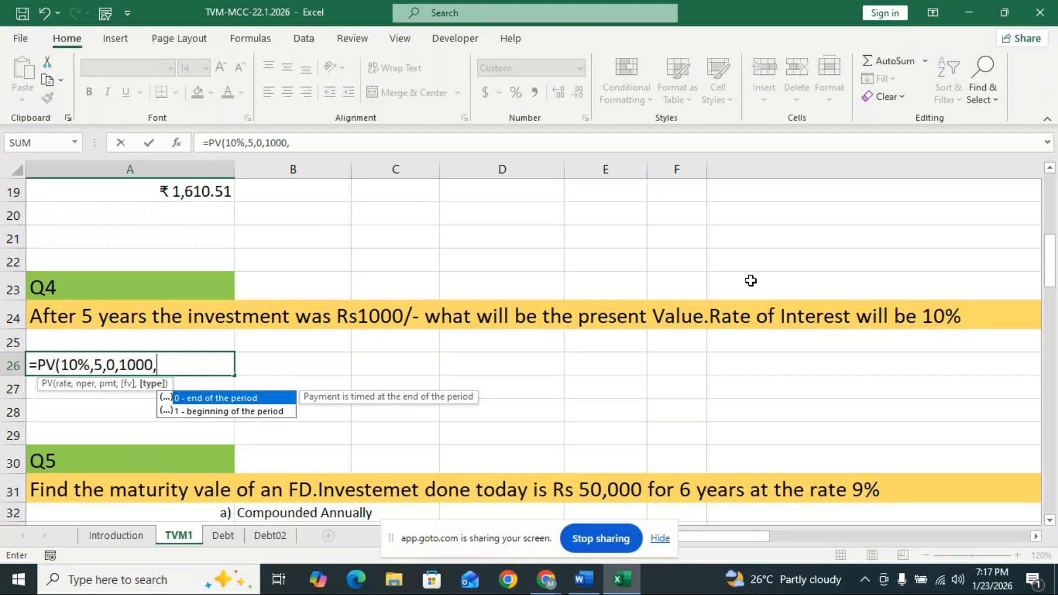
type("1)")
key("Return")
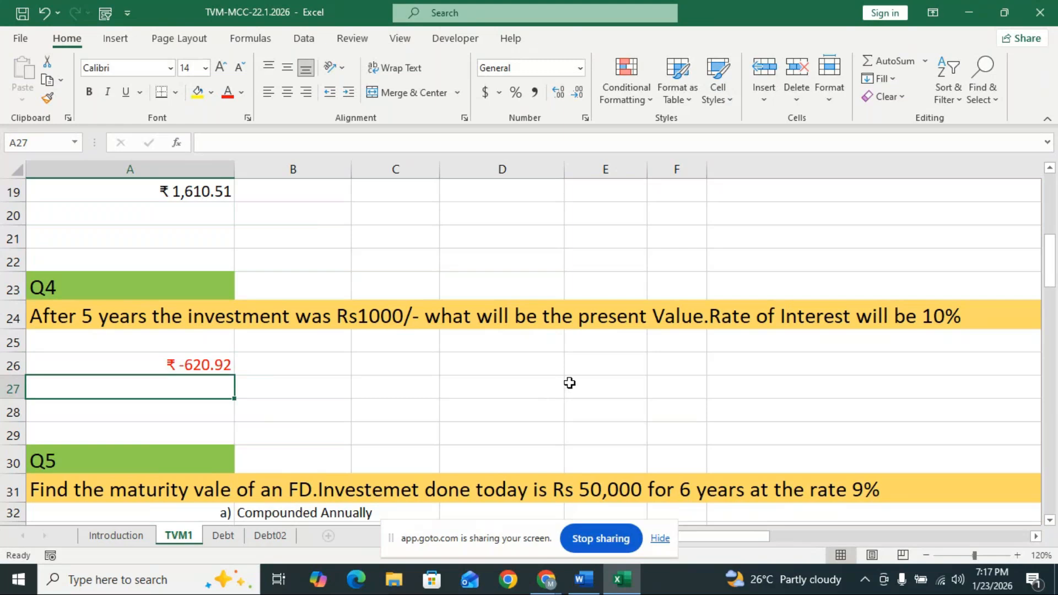
- Correct the spelling in the Q5 question text in A31 so it reads "maturity value" and "Investment"
scroll(552, 388, "down", 3)
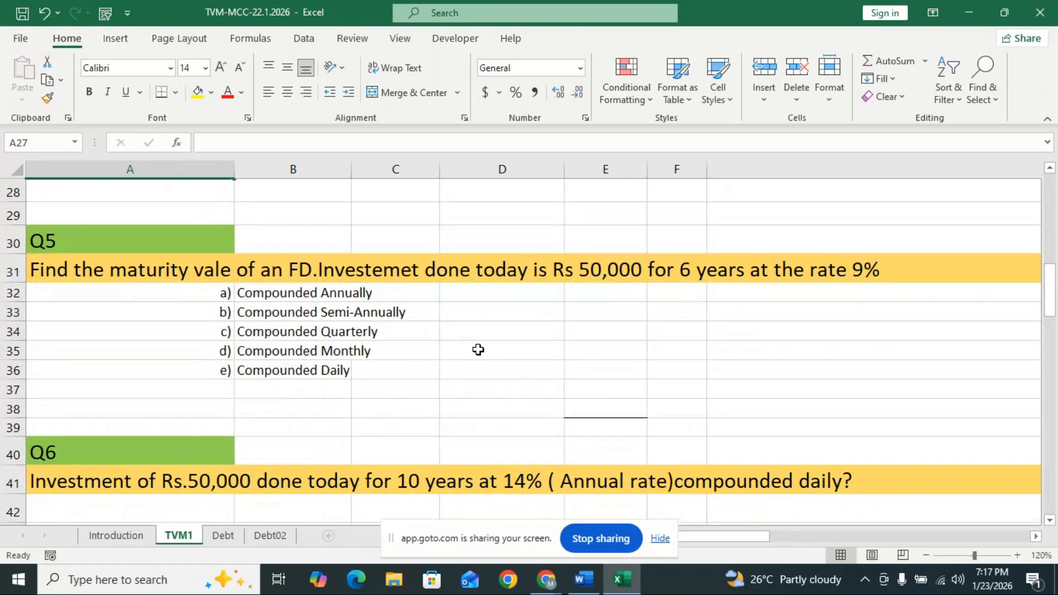
left_click(219, 268)
double_click(220, 270)
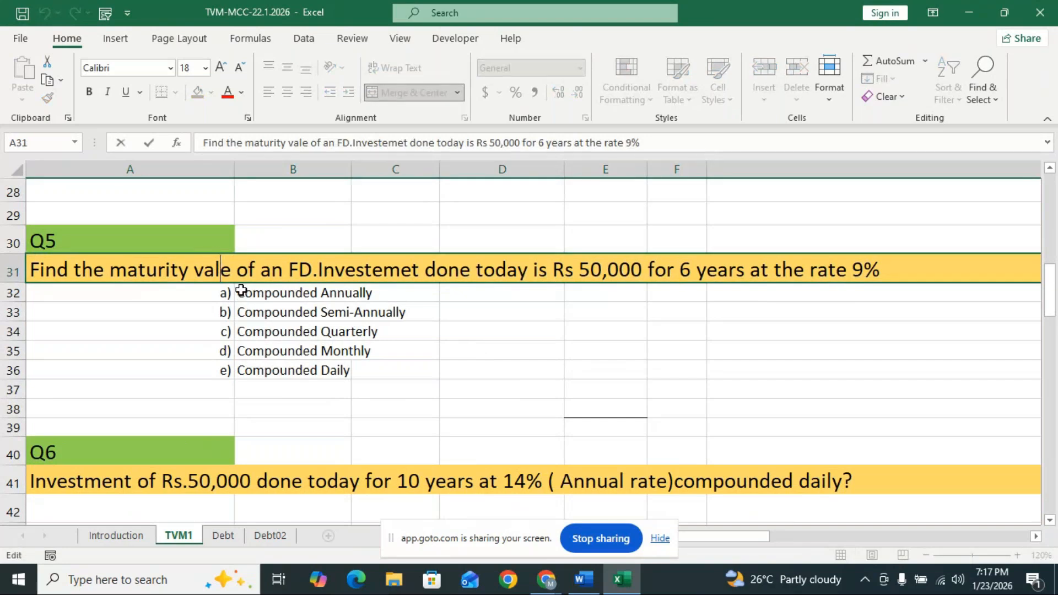
type("u")
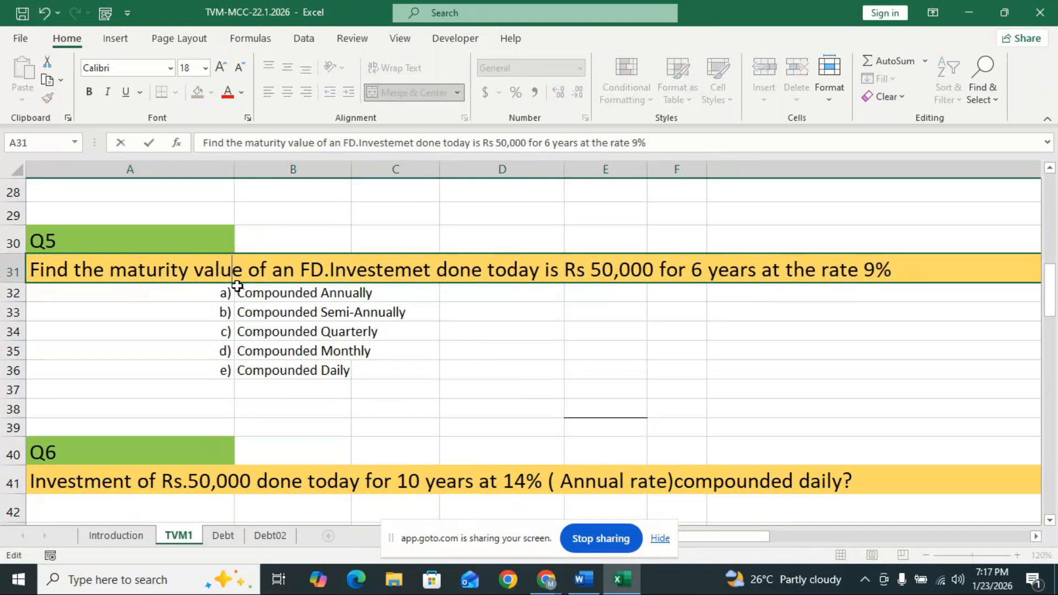
left_click(397, 267)
key("BackSpace")
left_click_drag(401, 270, 412, 271)
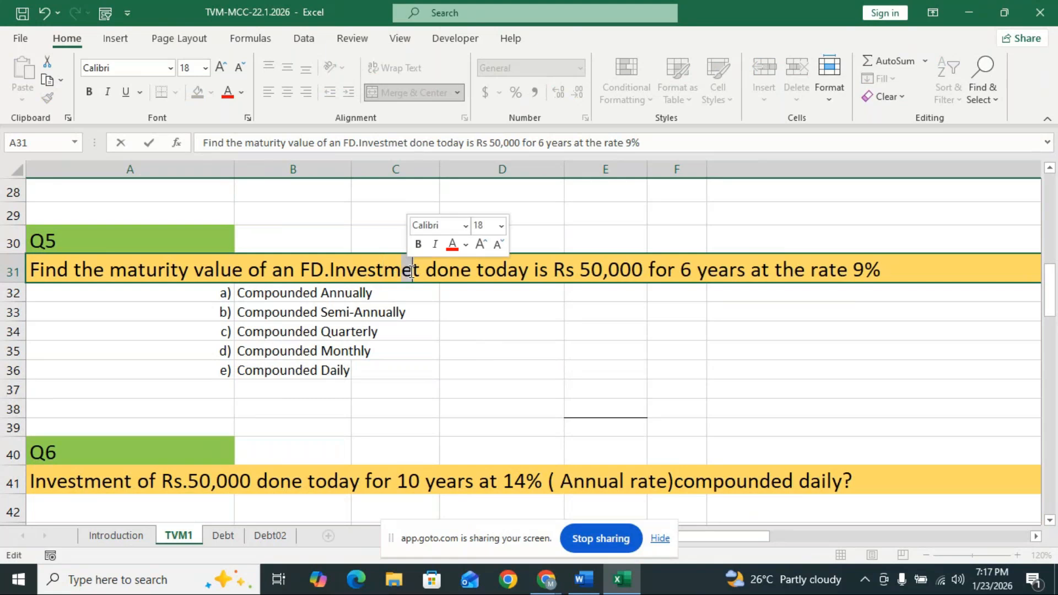
left_click(413, 276)
type("n")
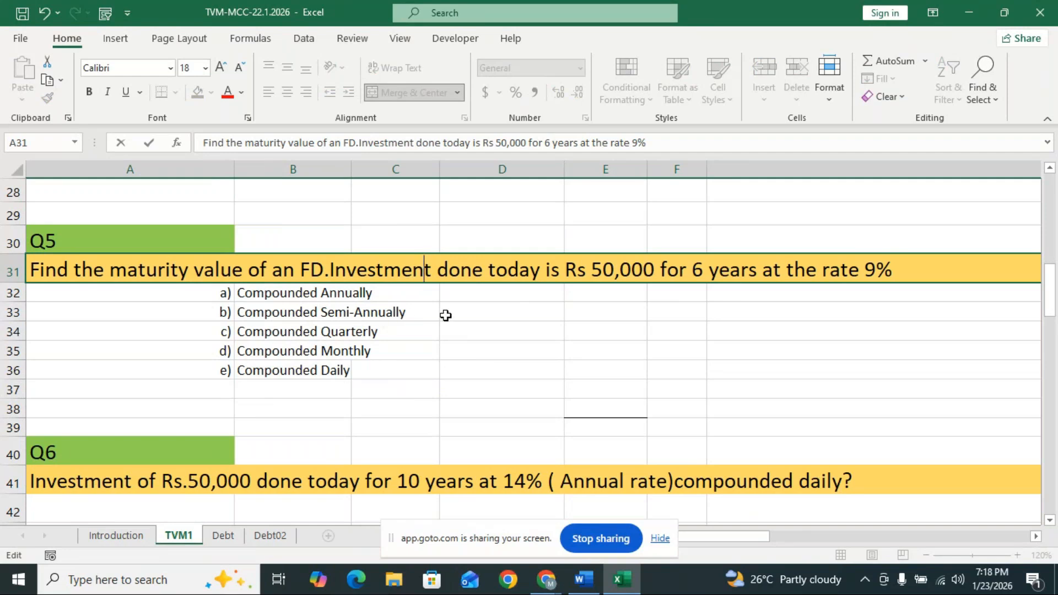
left_click(487, 308)
type("=fv")
key("BackSpace")
key("BackSpace")
key("BackSpace")
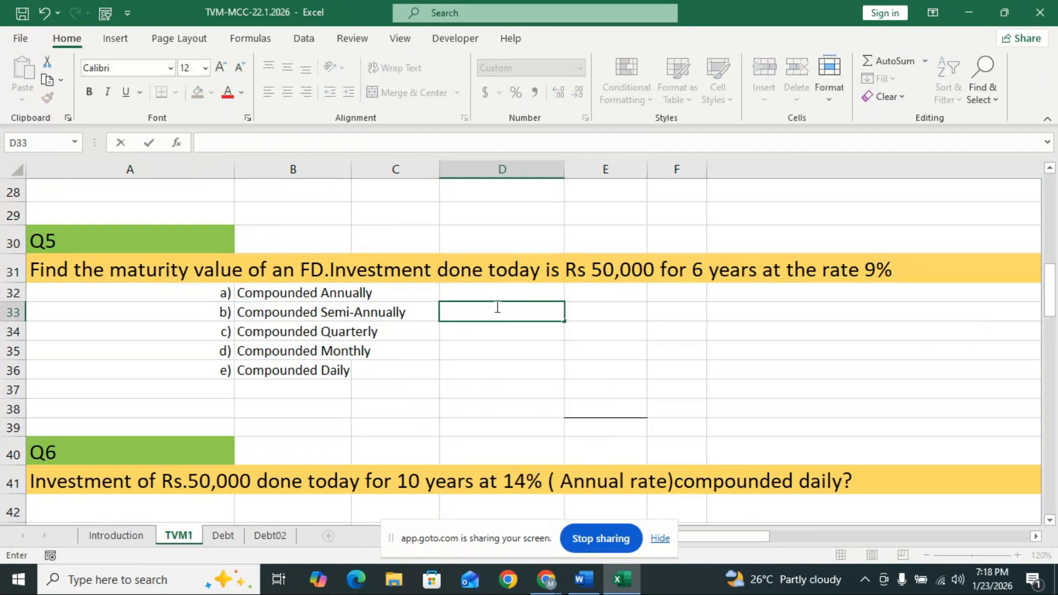
left_click(221, 67)
left_click(220, 68)
- Set the font size of D33 to 14 and enter =FV(9%/2,6*2,0,-50000,0) there for semi-annual compounding
left_click(462, 337)
left_click(463, 310)
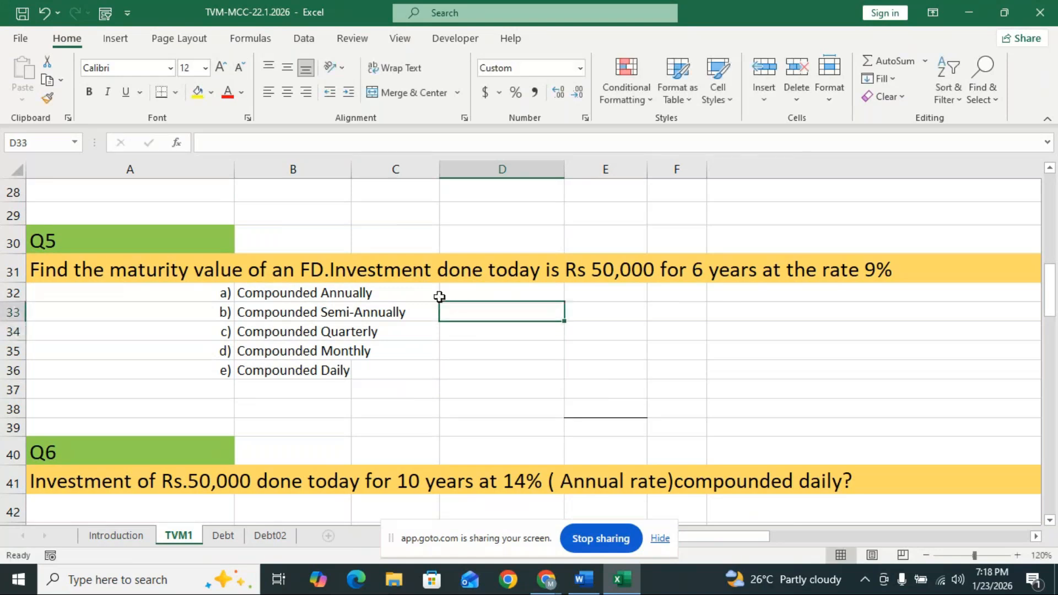
left_click(222, 67)
type("=fv")
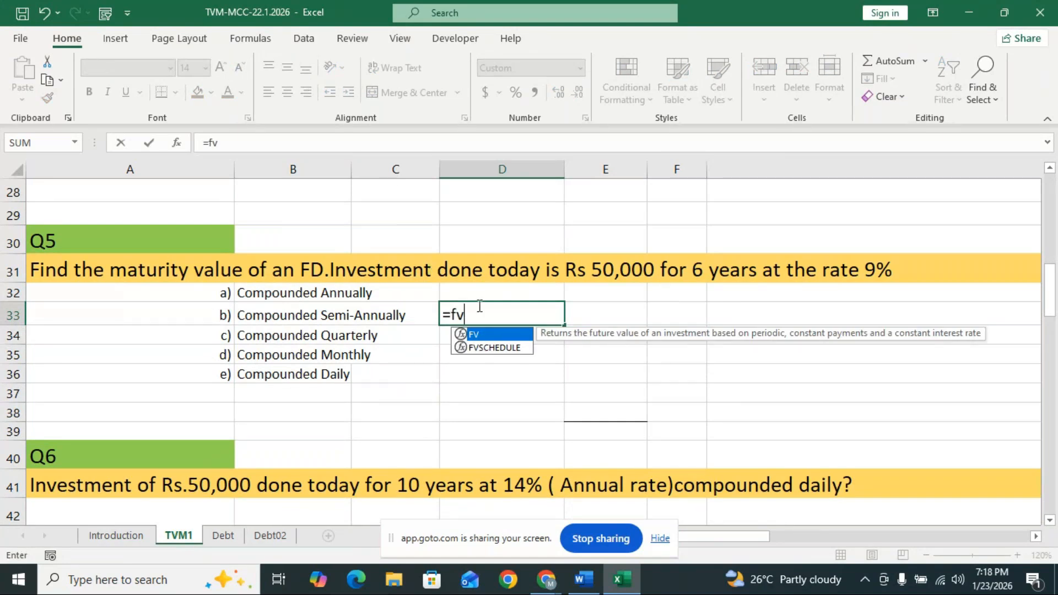
double_click(496, 335)
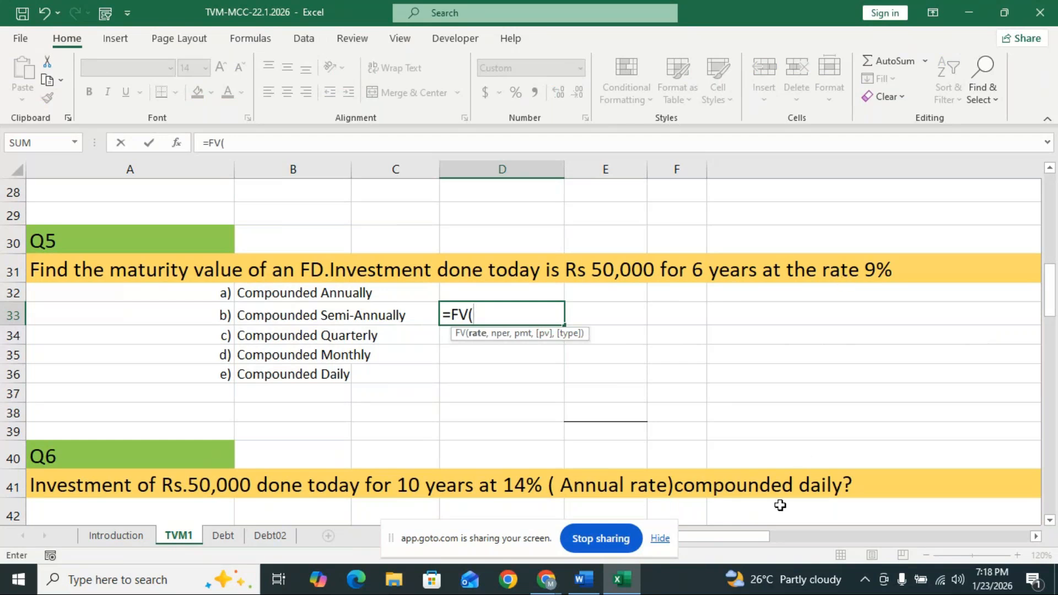
type("9%/2,")
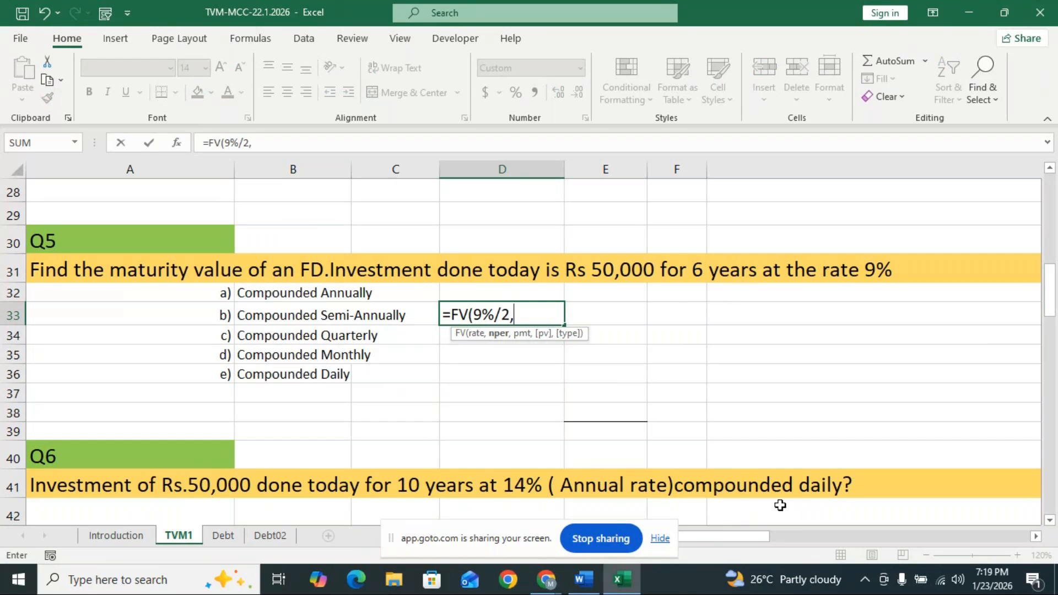
type("6*2,")
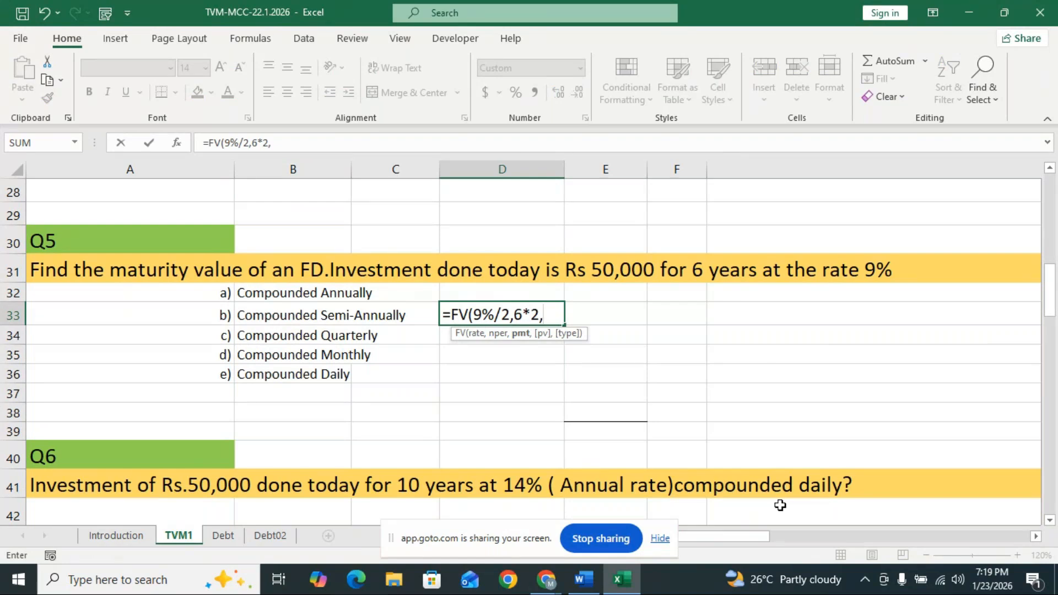
type("0,-5")
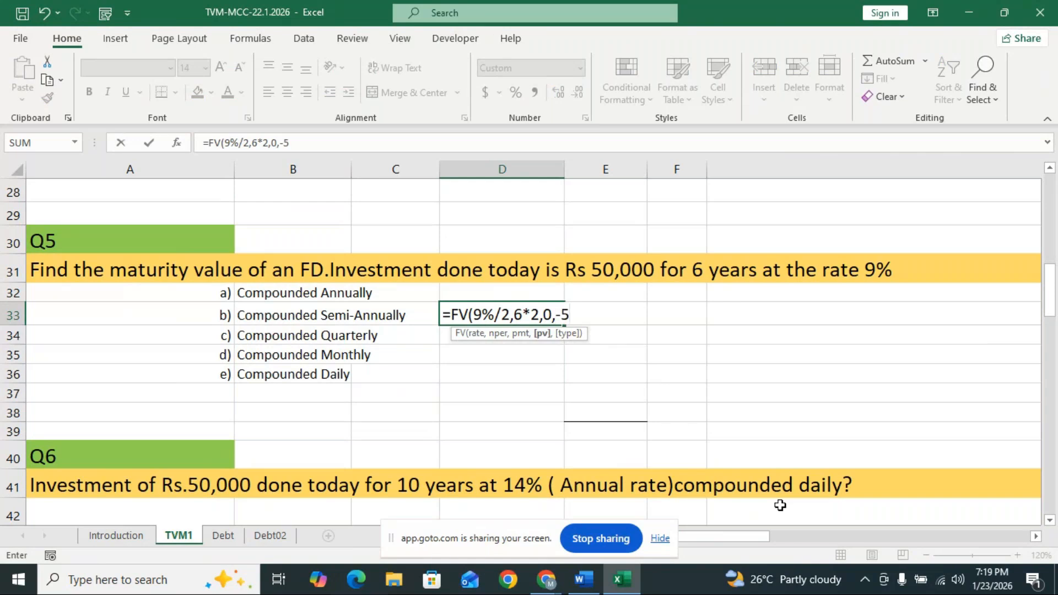
type("0000,")
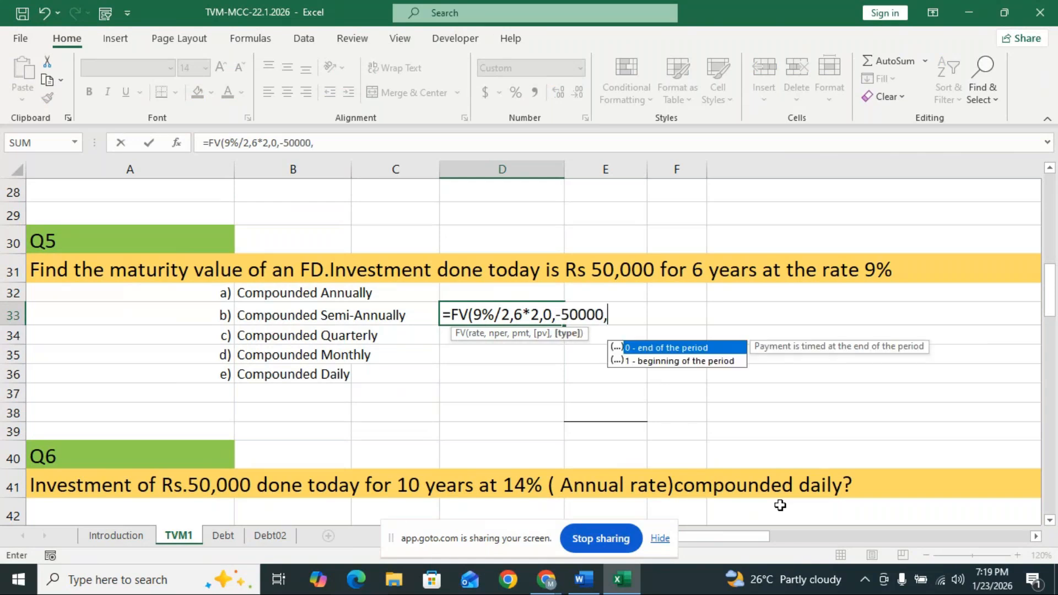
type("0)")
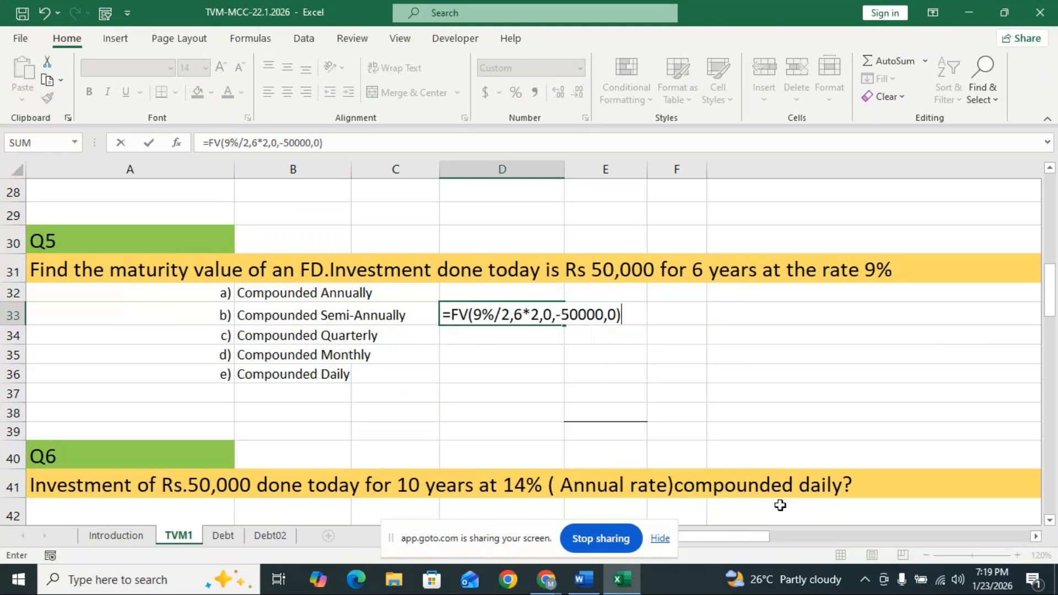
key("Return")
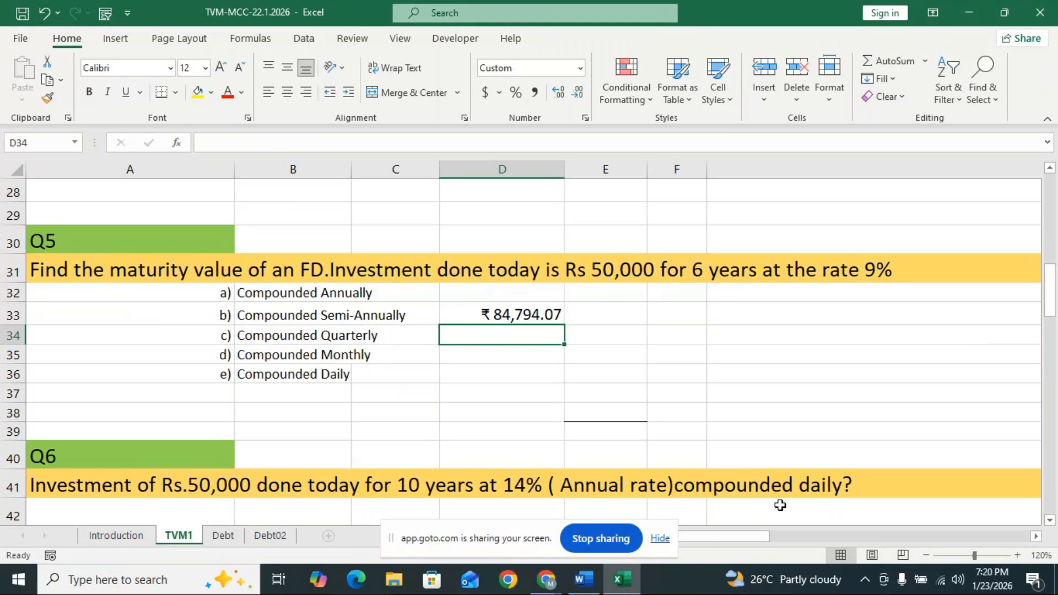
- Enter =FV(9%,6,0,-50000,0) in D32 to calculate the Q5 maturity value with annual compounding
scroll(777, 502, "down", 1)
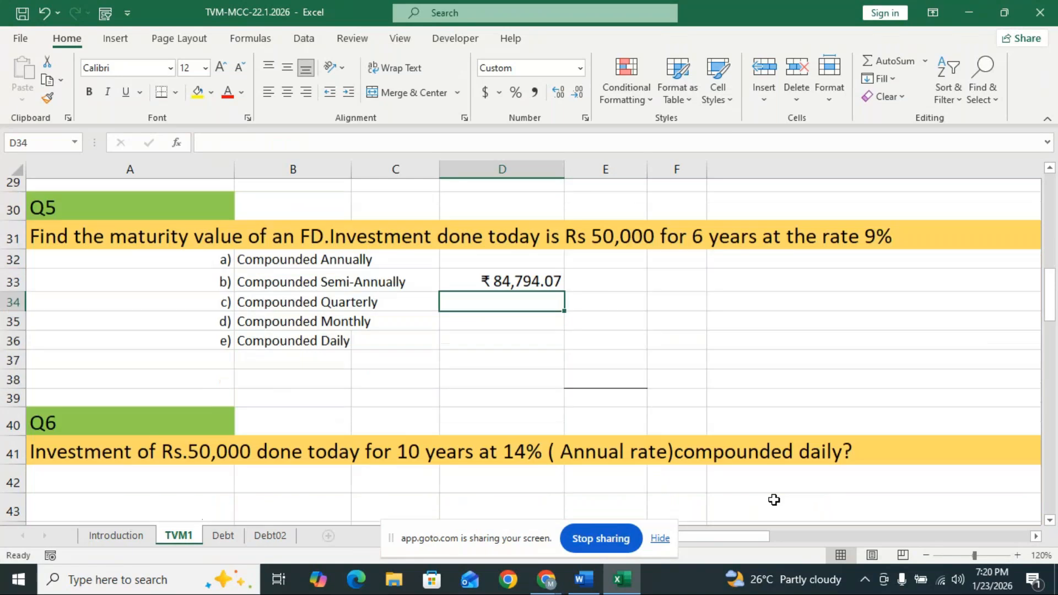
scroll(774, 500, "up", 1)
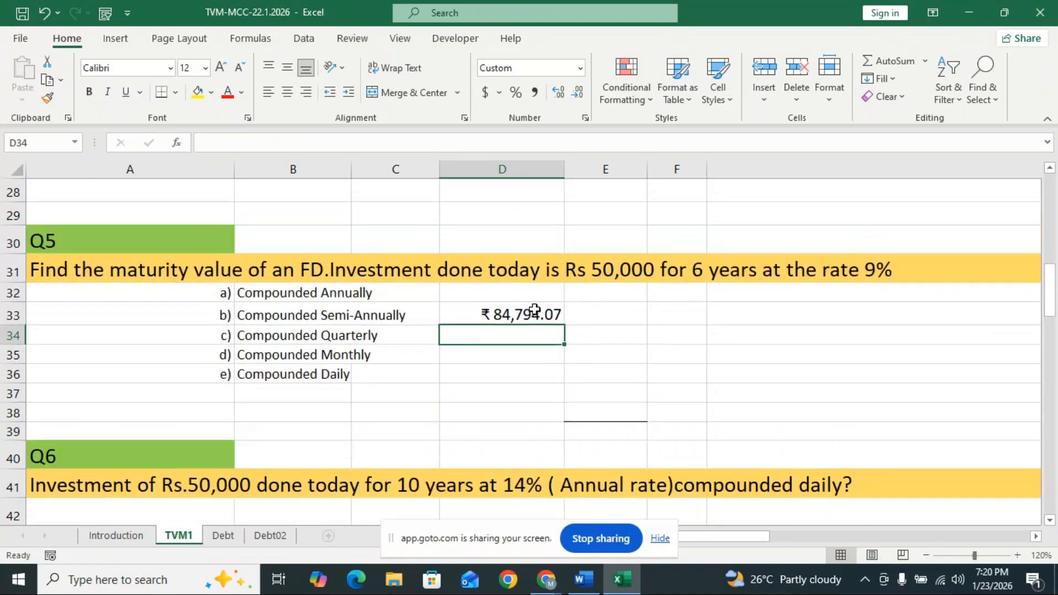
left_click(526, 292)
type("=")
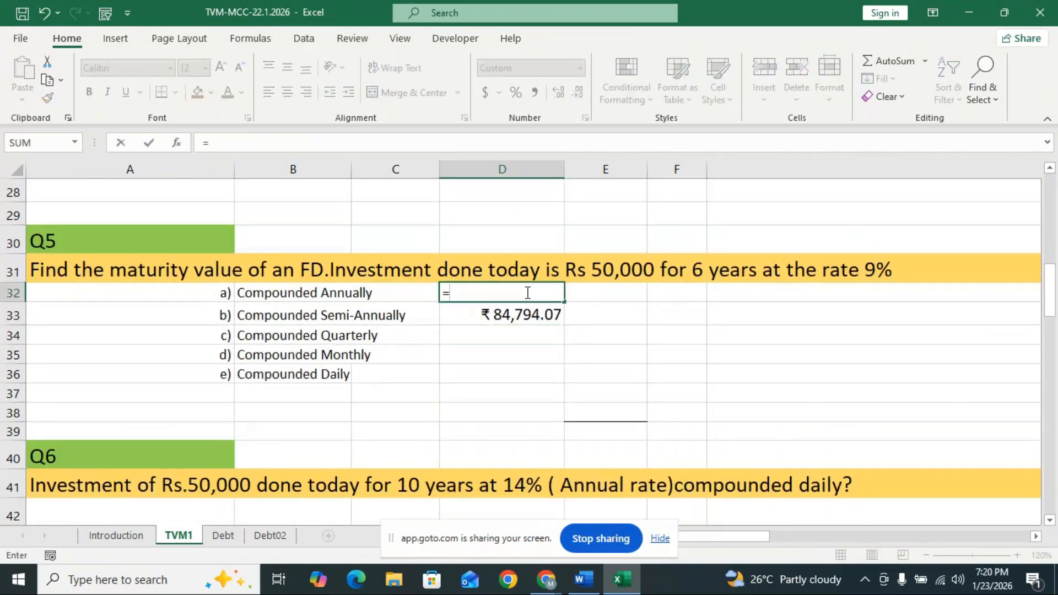
type("fv")
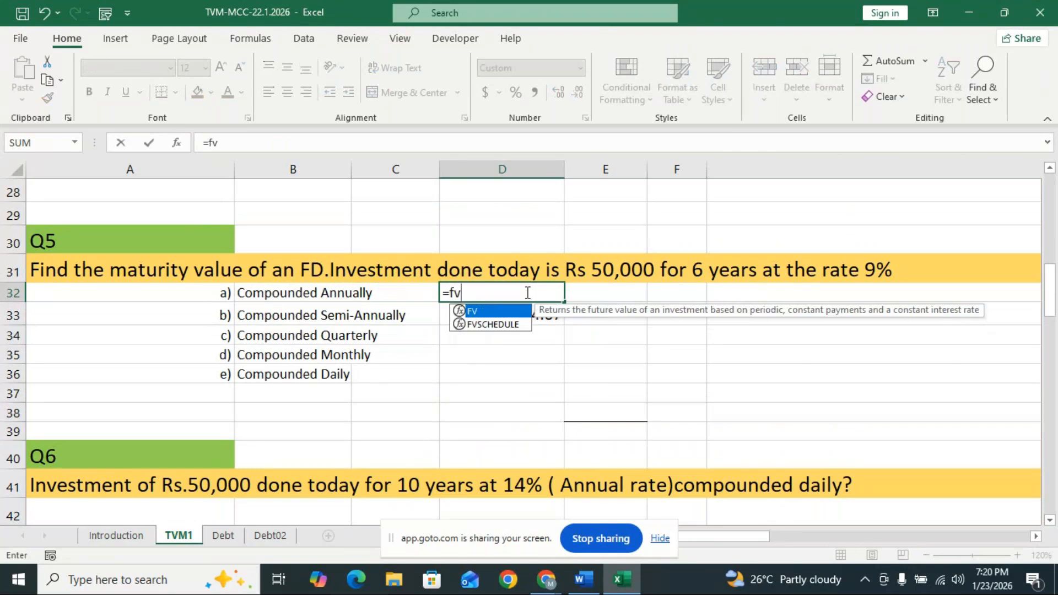
key("Tab")
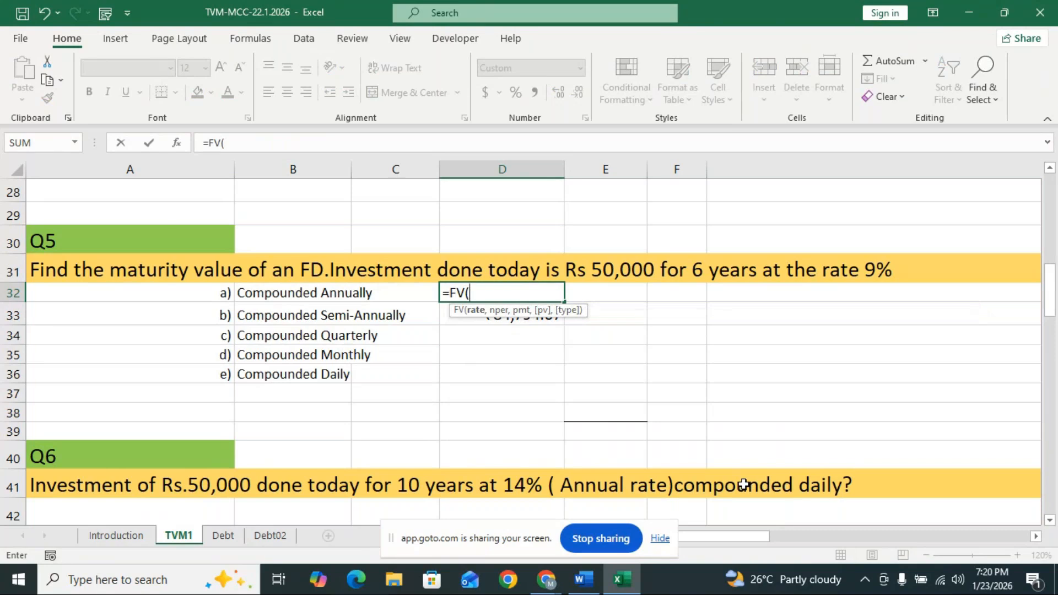
type("95")
key("BackSpace")
type("%/2")
type(",")
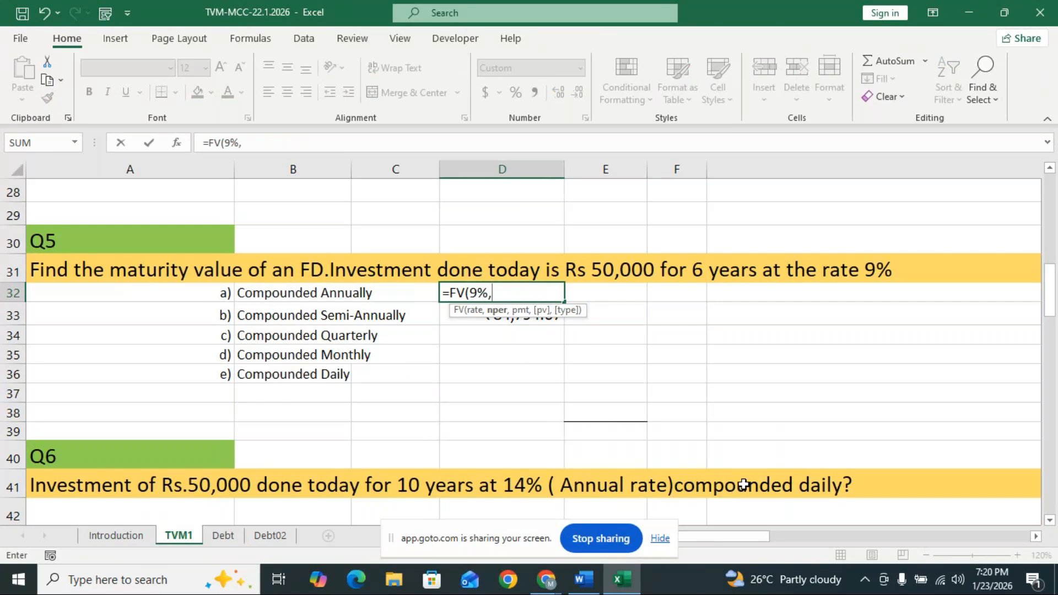
type("6*2")
type(",")
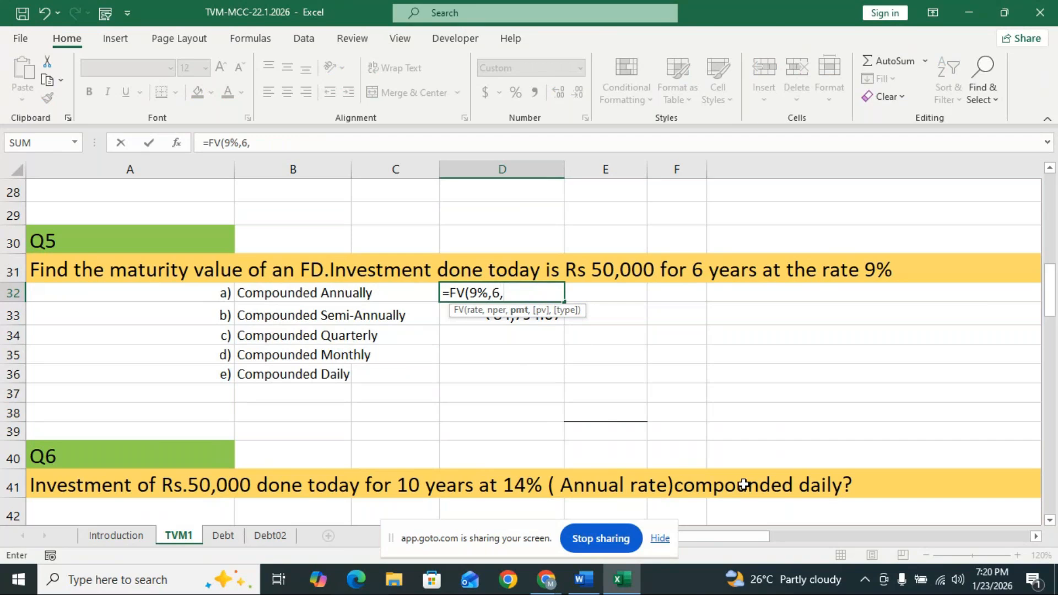
type("0,-50000,")
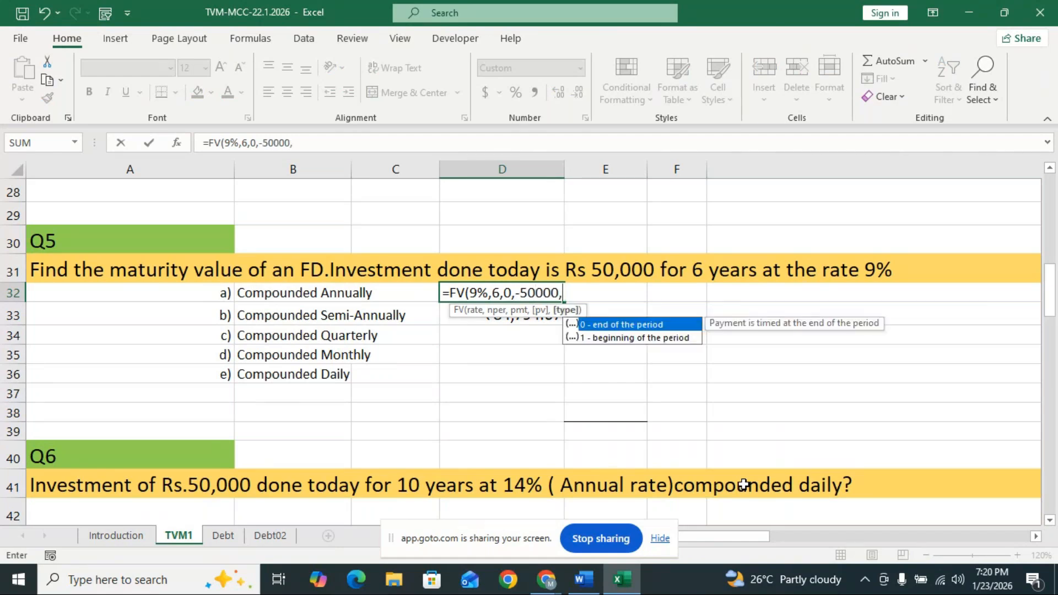
type("0)")
key("Return")
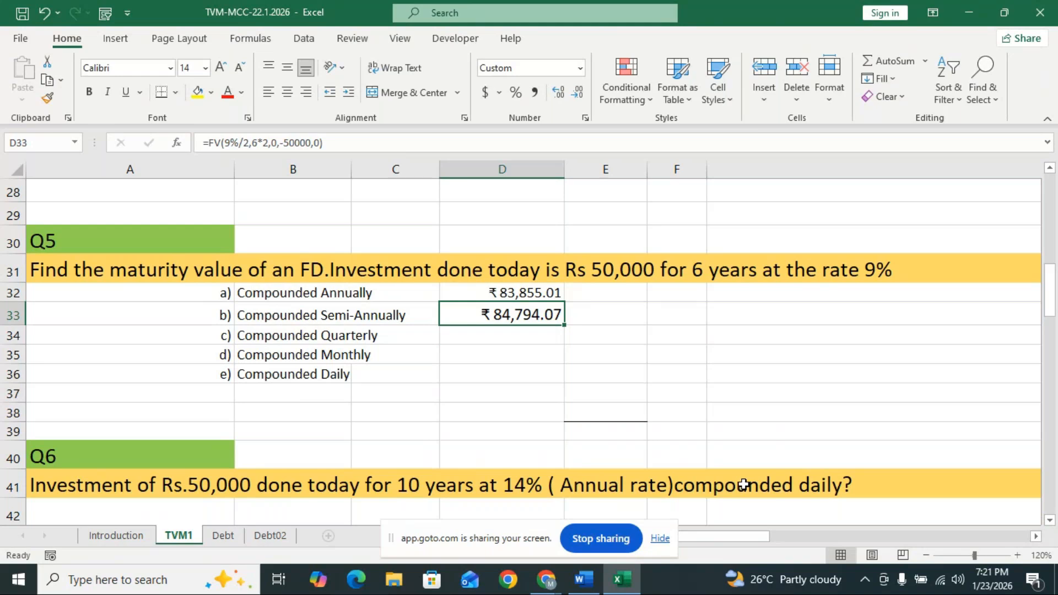
- Enter =FV(9%/4,6*4,0,-50000,0) in D34 to calculate the Q5 maturity value with quarterly compounding
left_click(540, 338)
type("=")
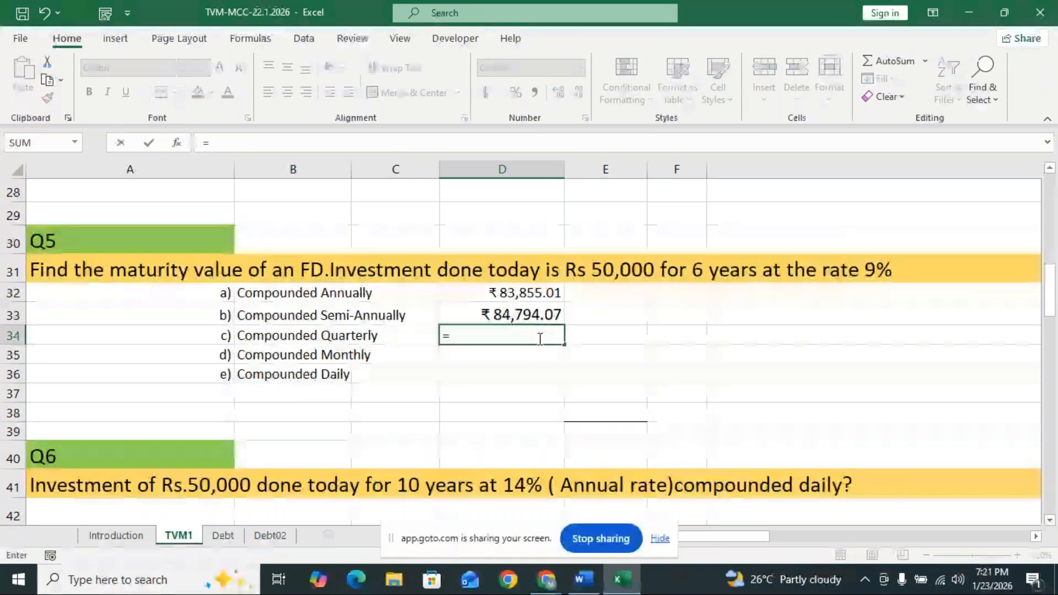
type("fv")
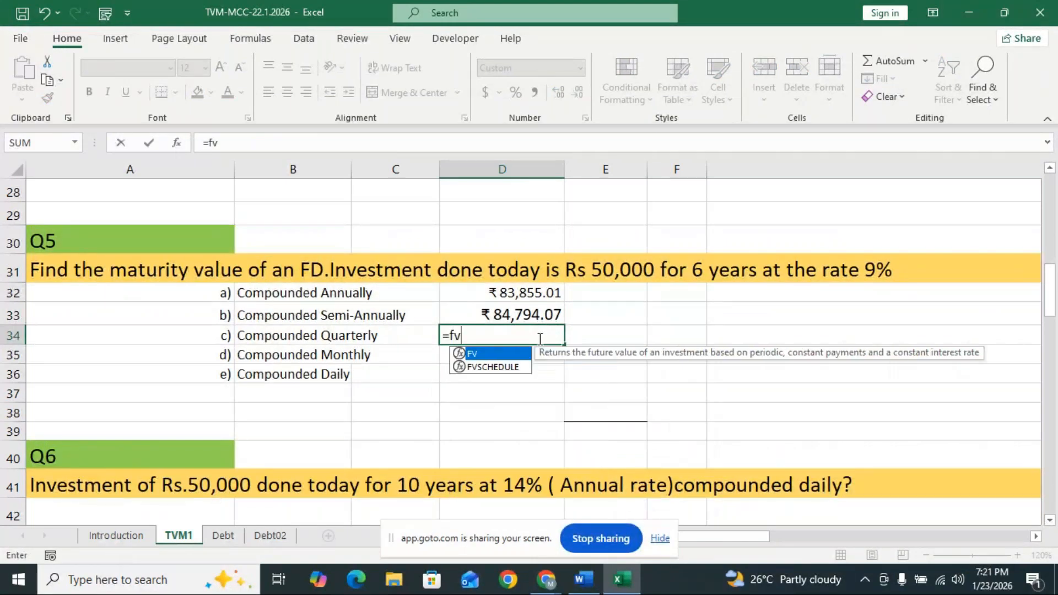
key("Tab")
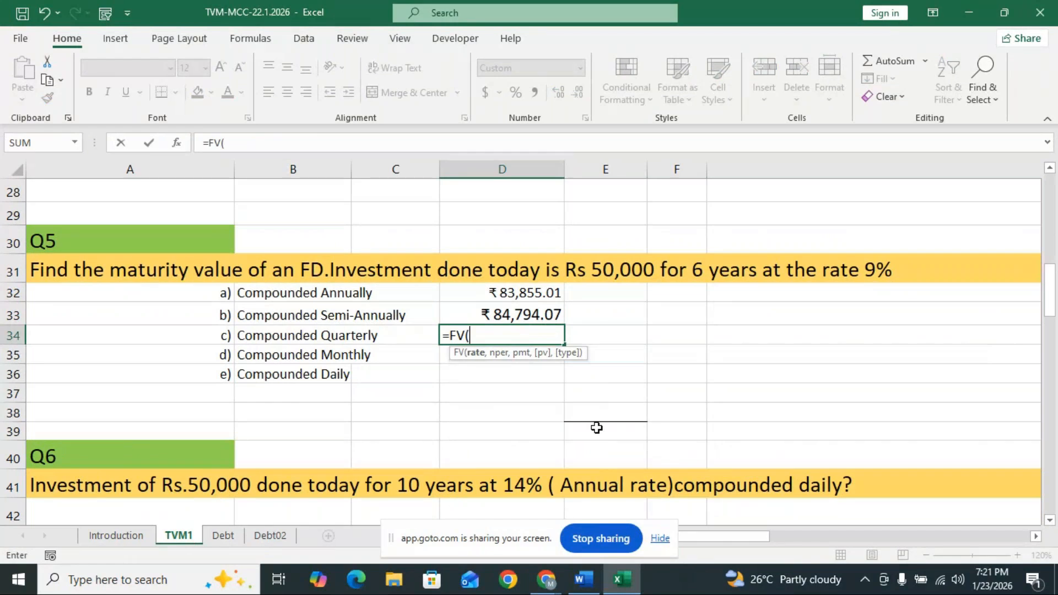
type("9%/4,")
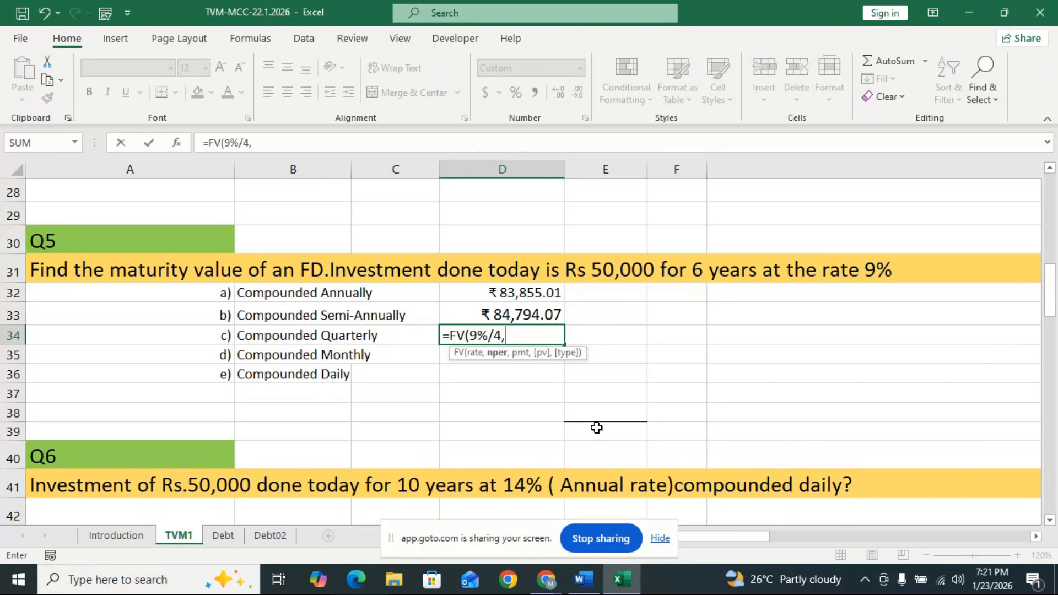
type("6*")
type("4,0")
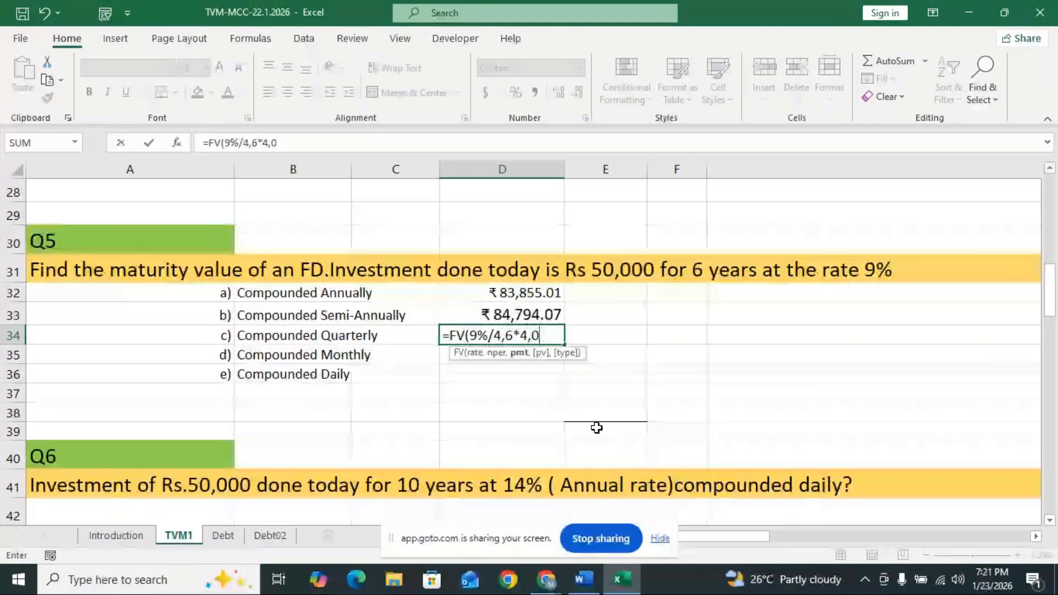
type(",-50000,0")
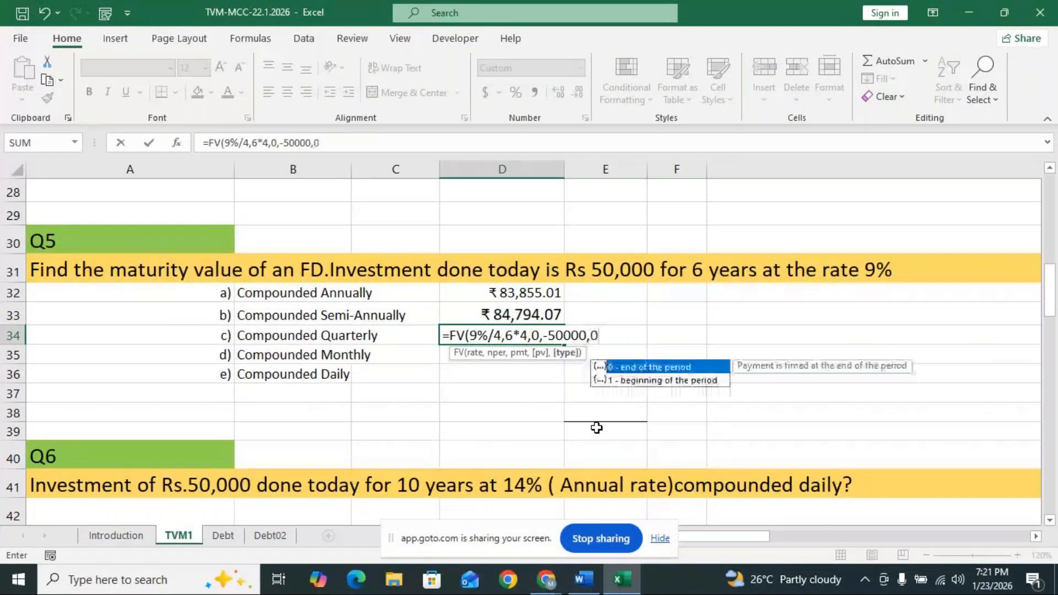
key("Return")
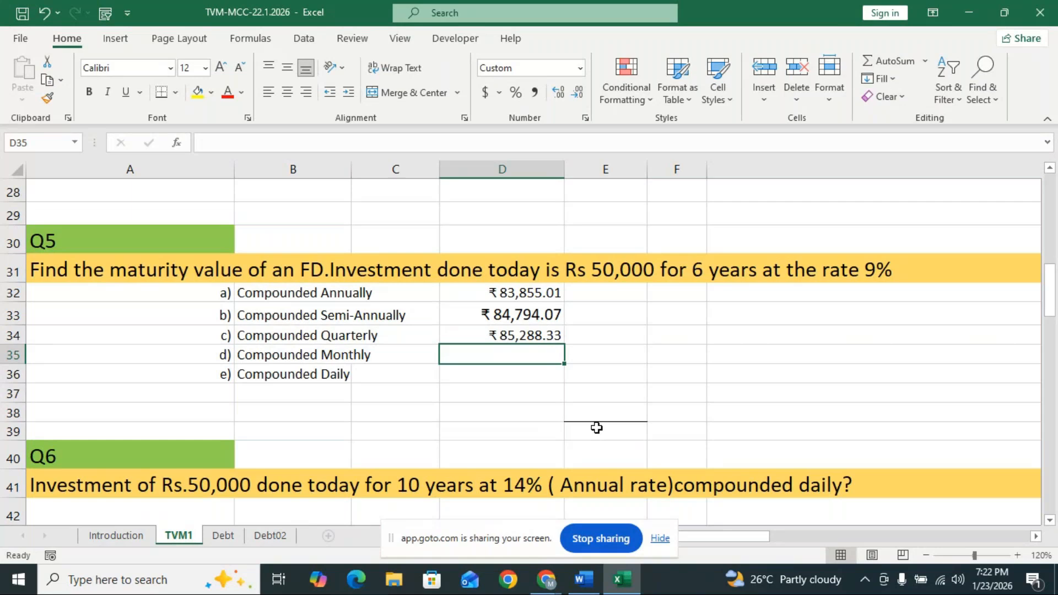
- Enter 85627.64 in D35 as the Q5 maturity value with monthly compounding
type("854")
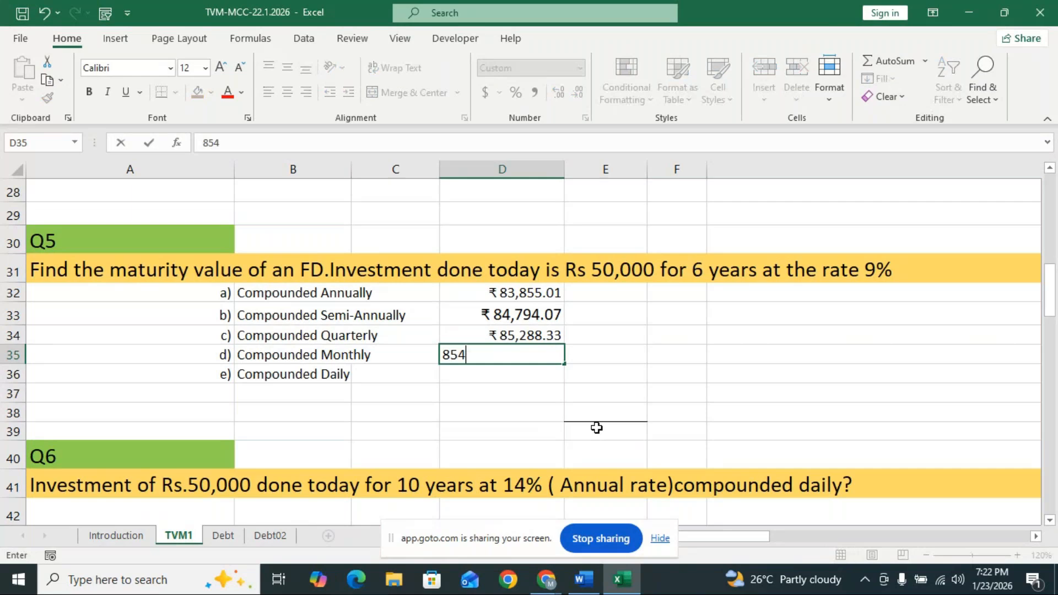
key("BackSpace")
type("62764")
key("BackSpace")
key("BackSpace")
type(".64")
- Enter 85,794.63 in D36 as the Q5 maturity value with daily compounding
left_click(478, 375)
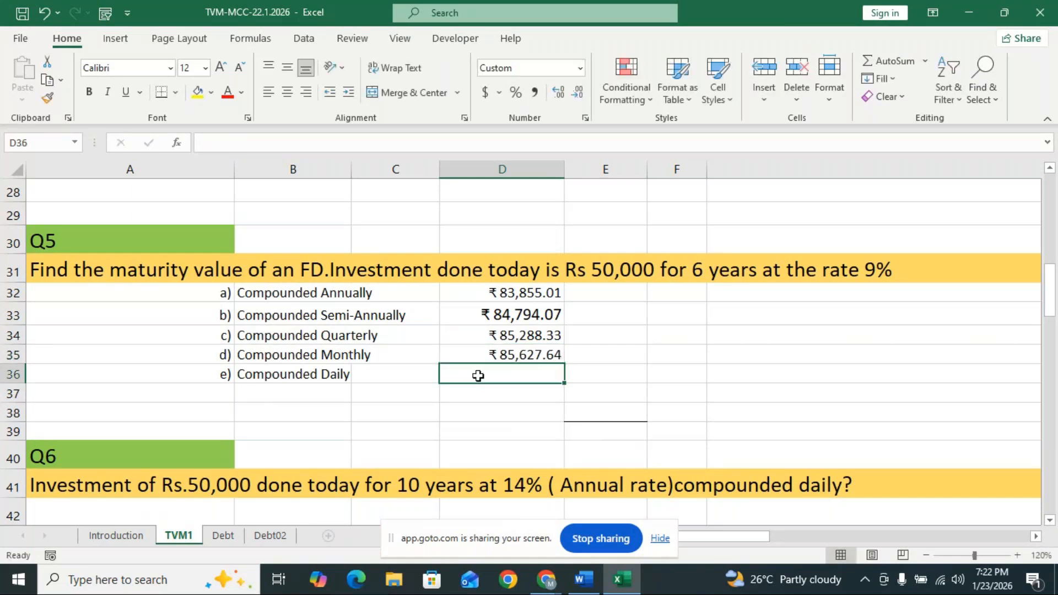
type("85")
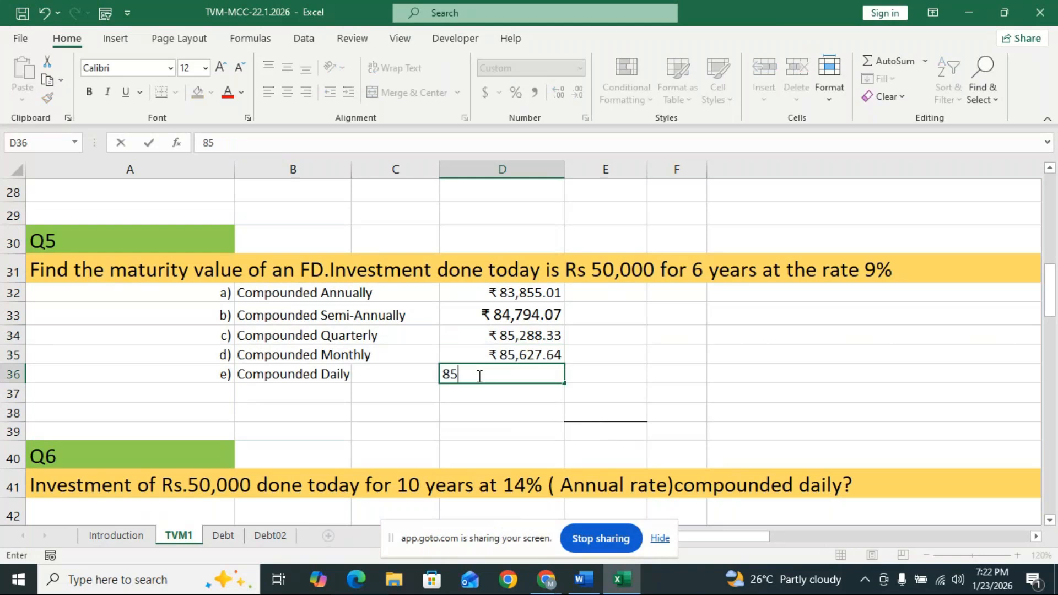
type(",794.63")
key("Return")
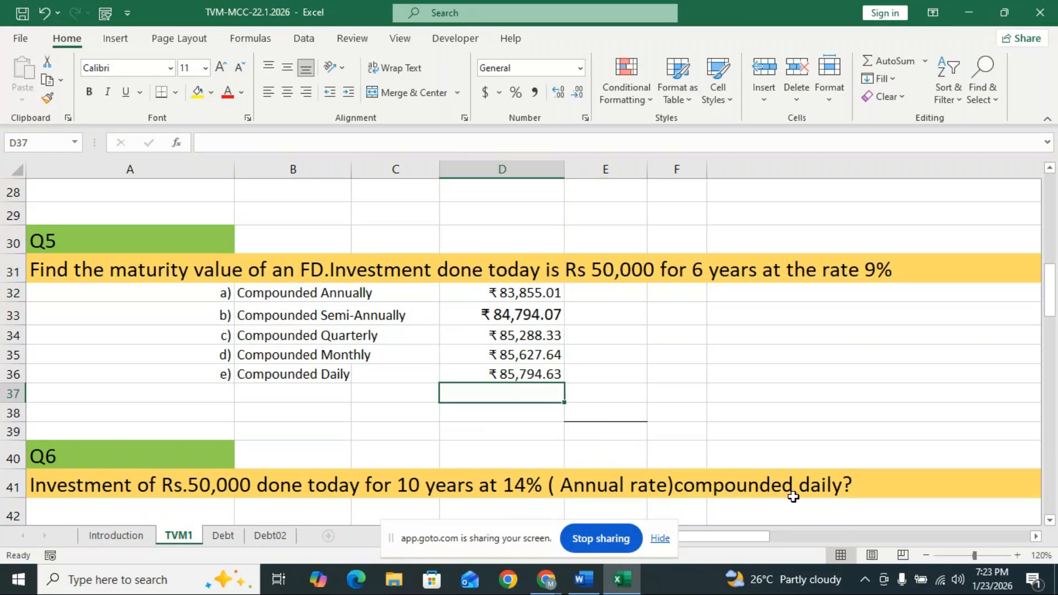
- Switch to the GoTo Meeting window, open its chat to read the participants' messages, and return to the Excel workbook
left_click(546, 579)
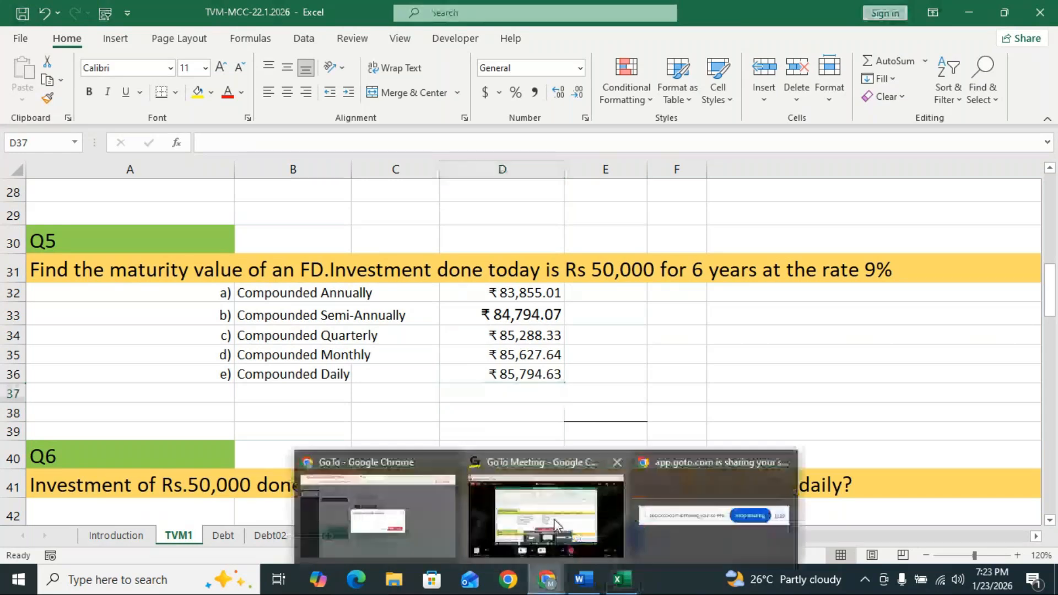
left_click(553, 519)
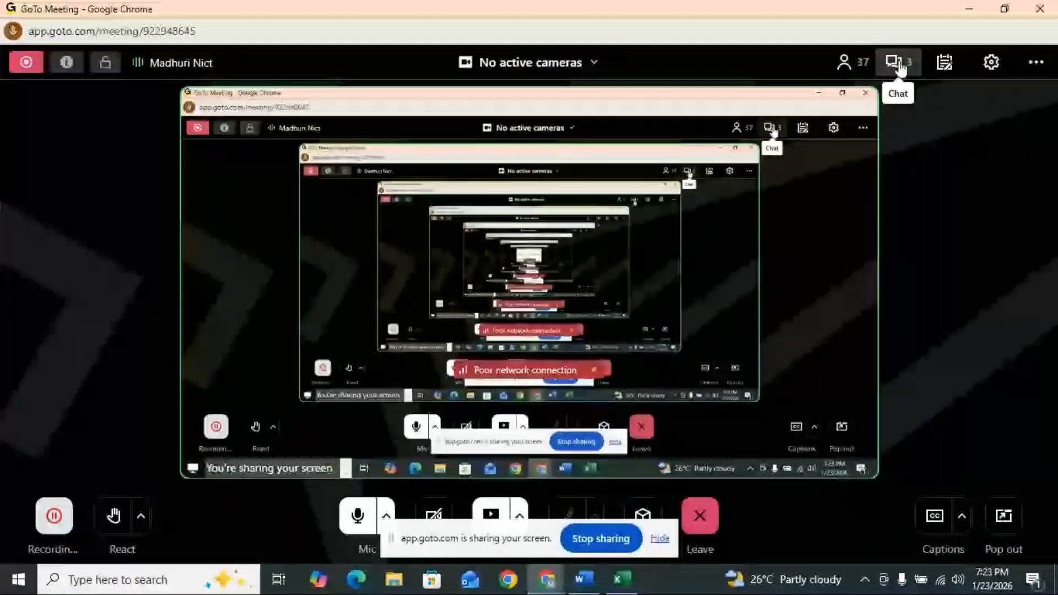
left_click(896, 63)
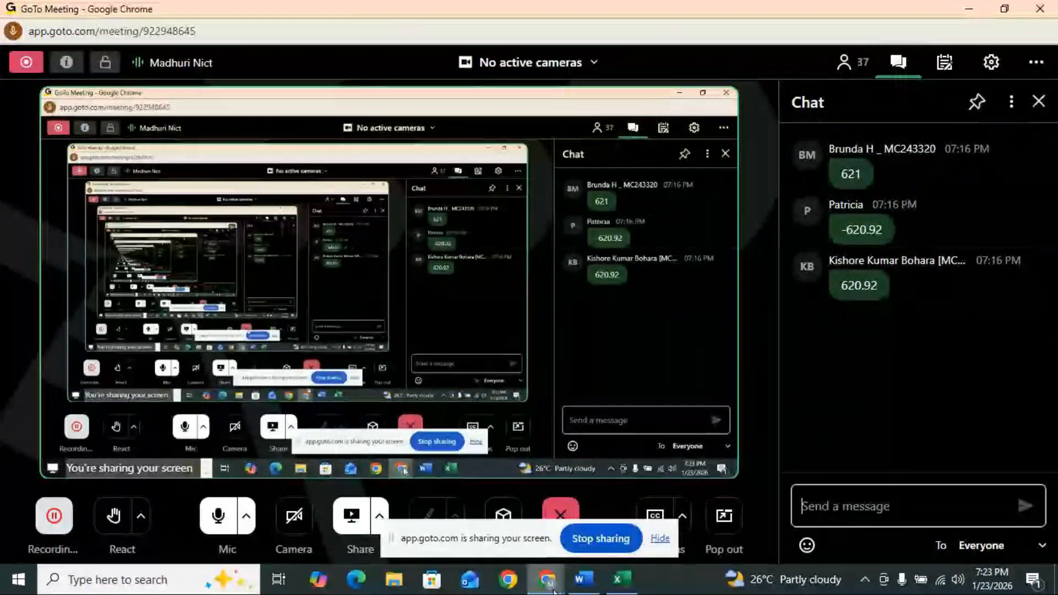
left_click(609, 585)
- Enter =FV(14%/365,10*365,0,-50000,0) in A43 to calculate the Q6 future value with daily compounding
scroll(473, 418, "down", 2)
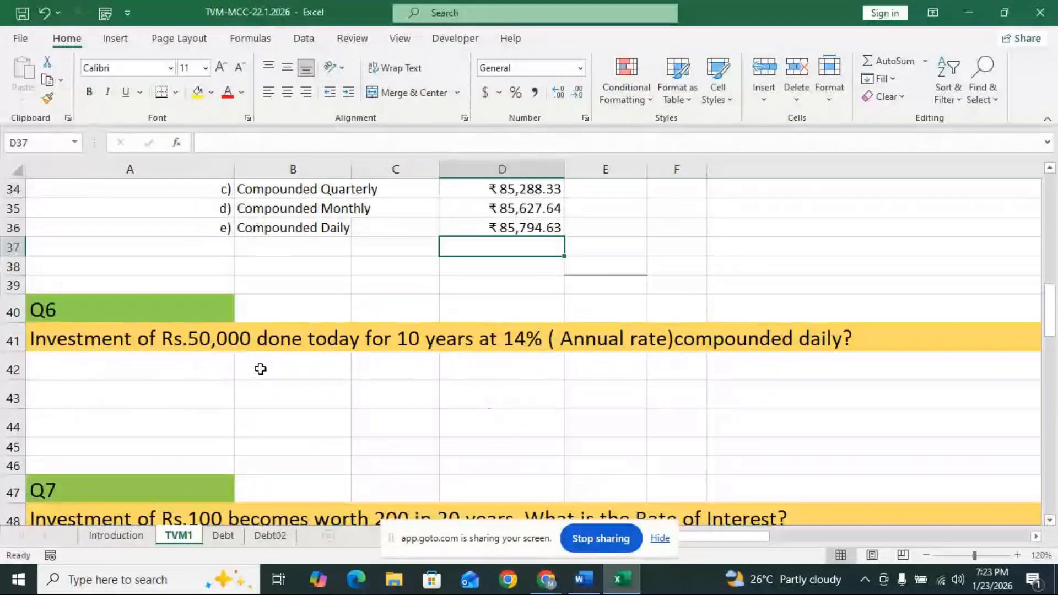
scroll(309, 391, "down", 1)
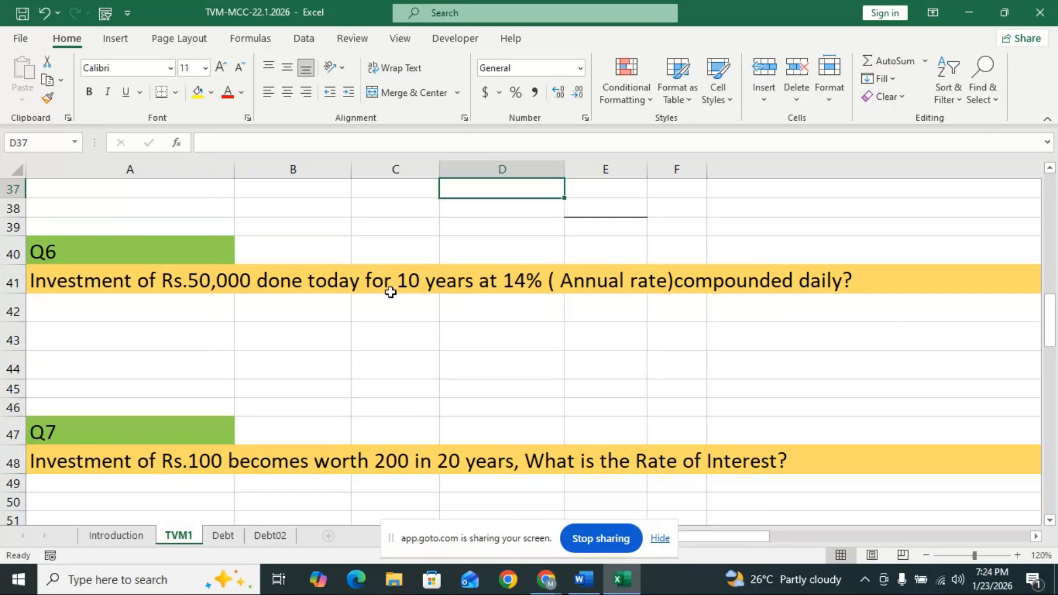
left_click(171, 328)
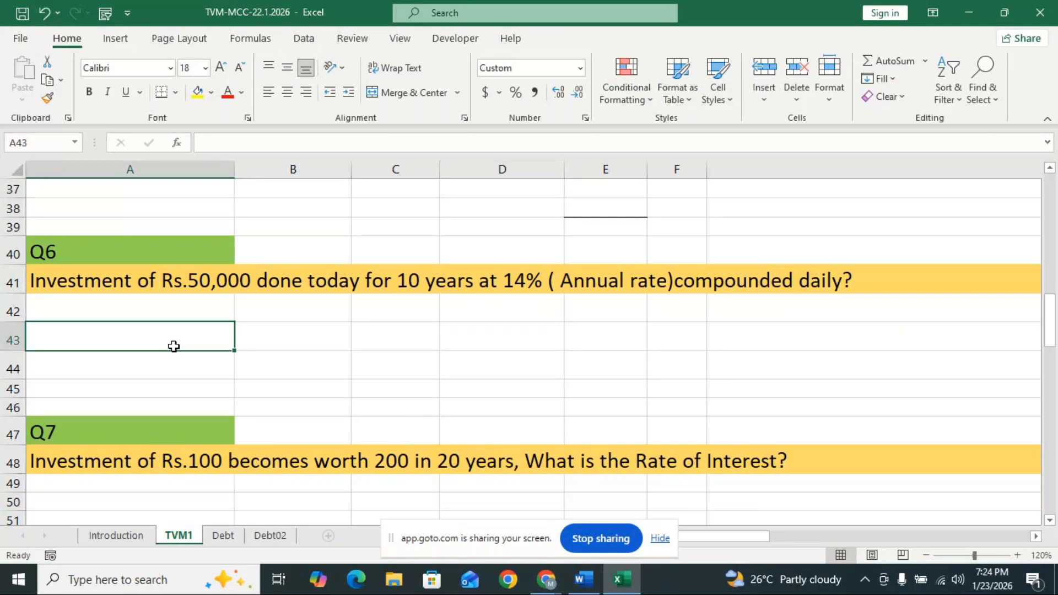
type("=fv")
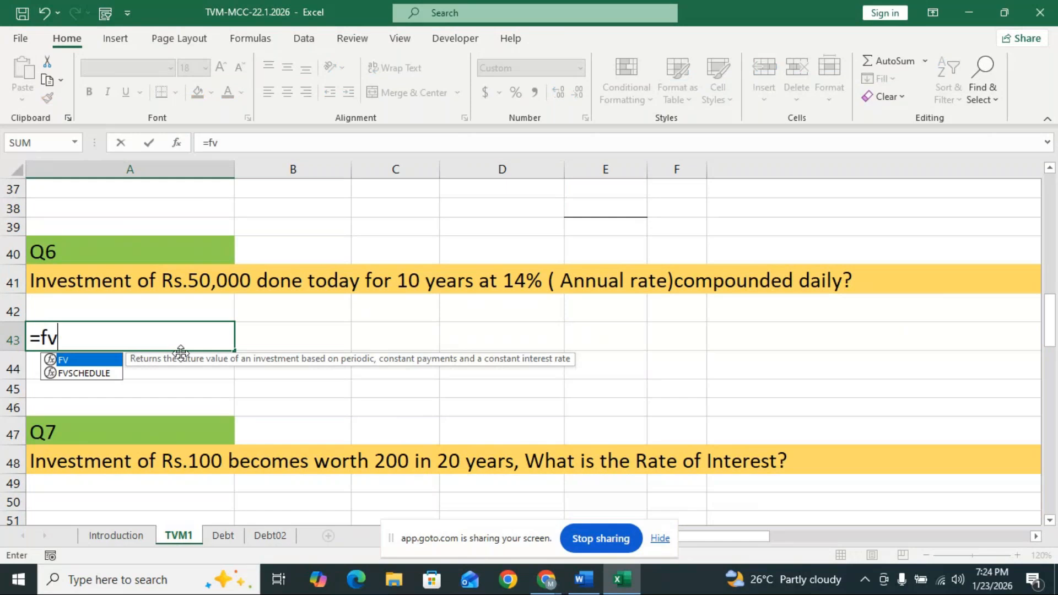
double_click(85, 359)
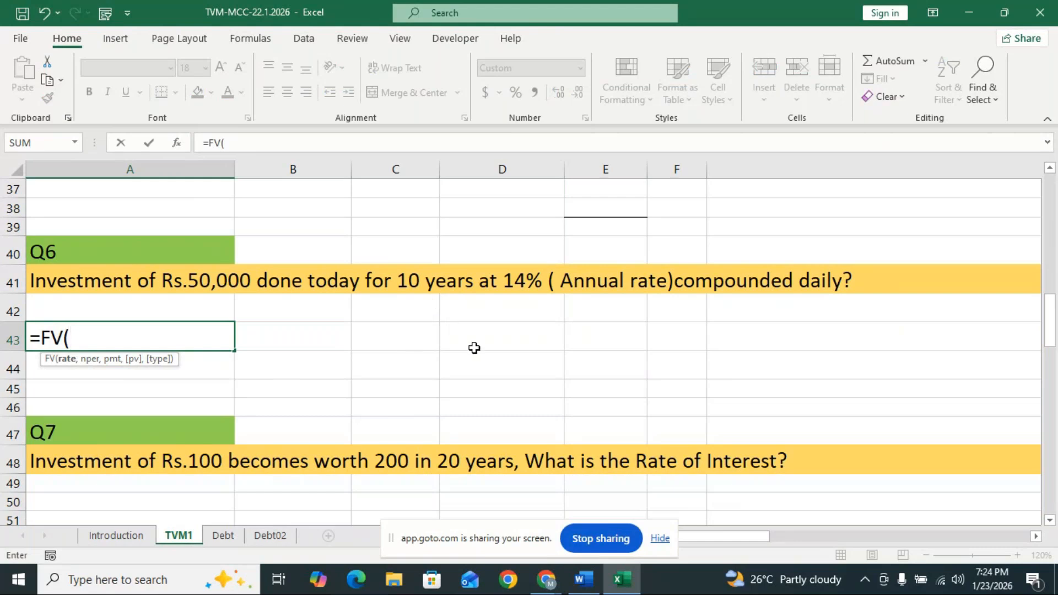
type("14%/")
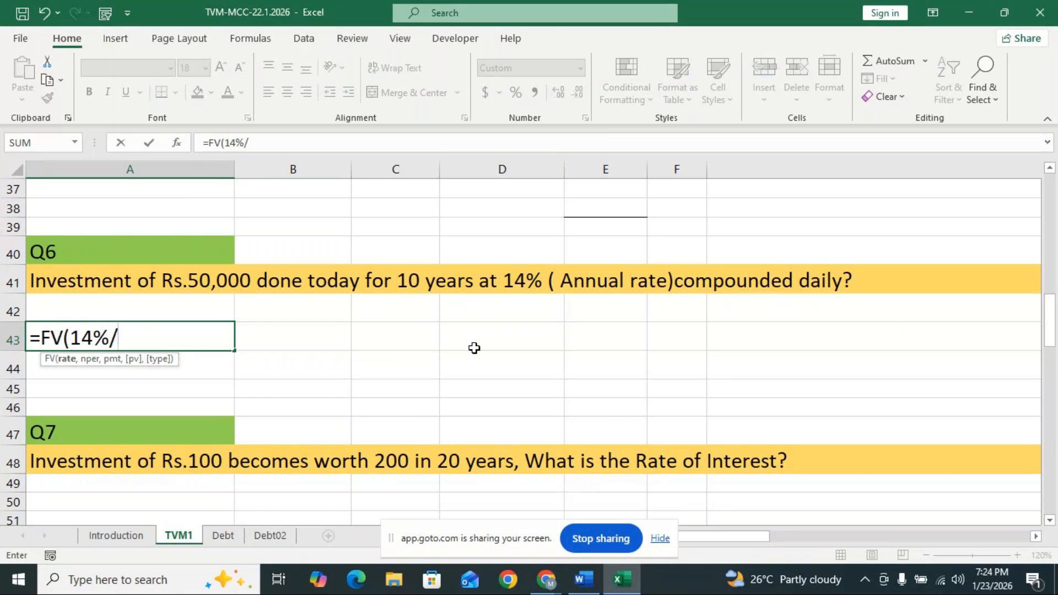
type("365,")
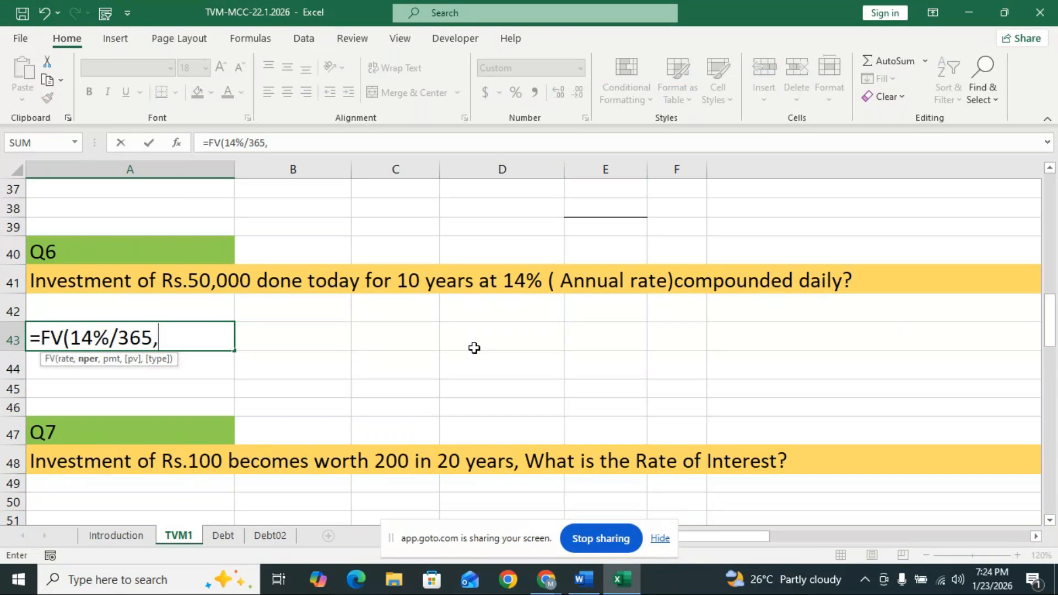
type("10")
type("*")
type("365")
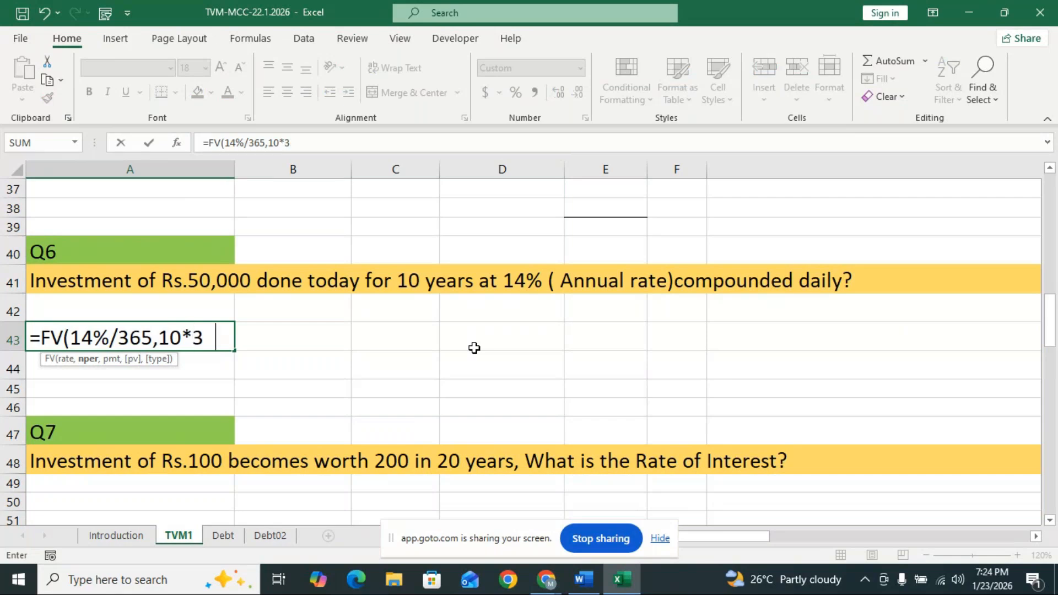
type(",")
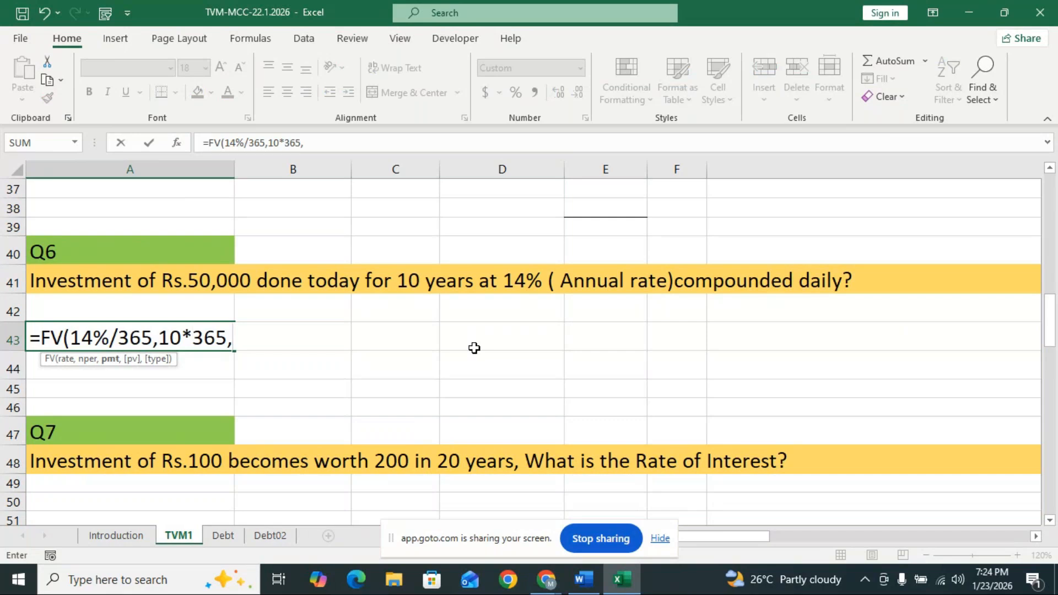
type("0,-50")
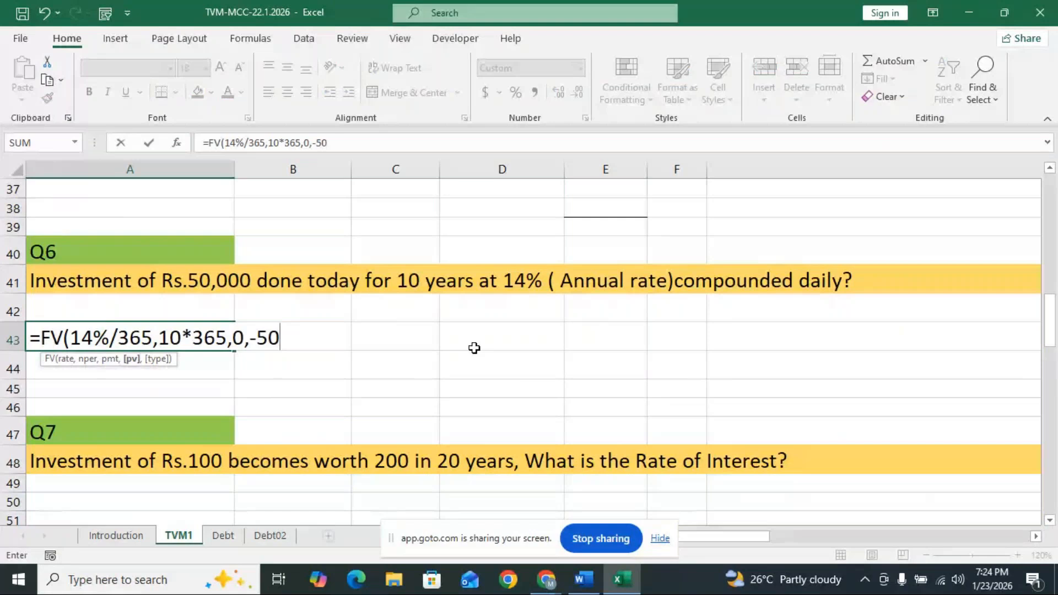
type("000,0")
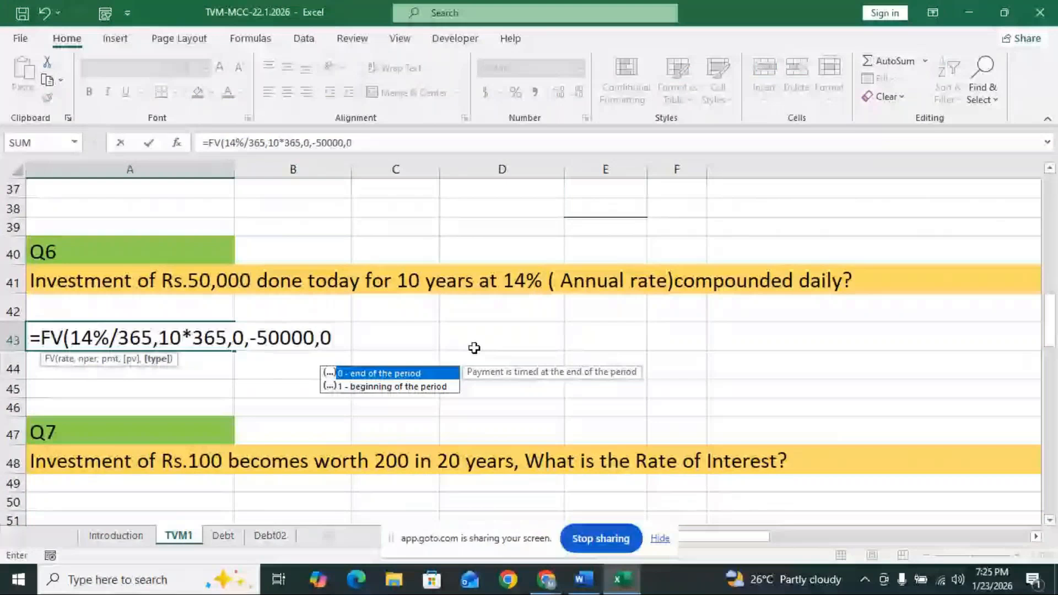
key("Return")
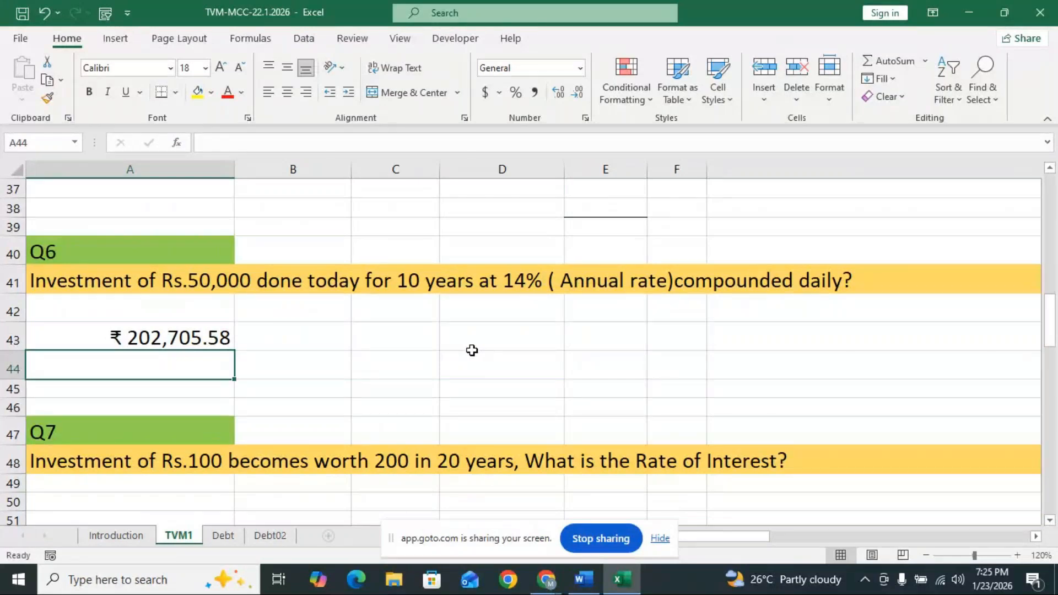
- Set the font size of the Q7 answer cell A51 to 14
scroll(471, 350, "down", 1)
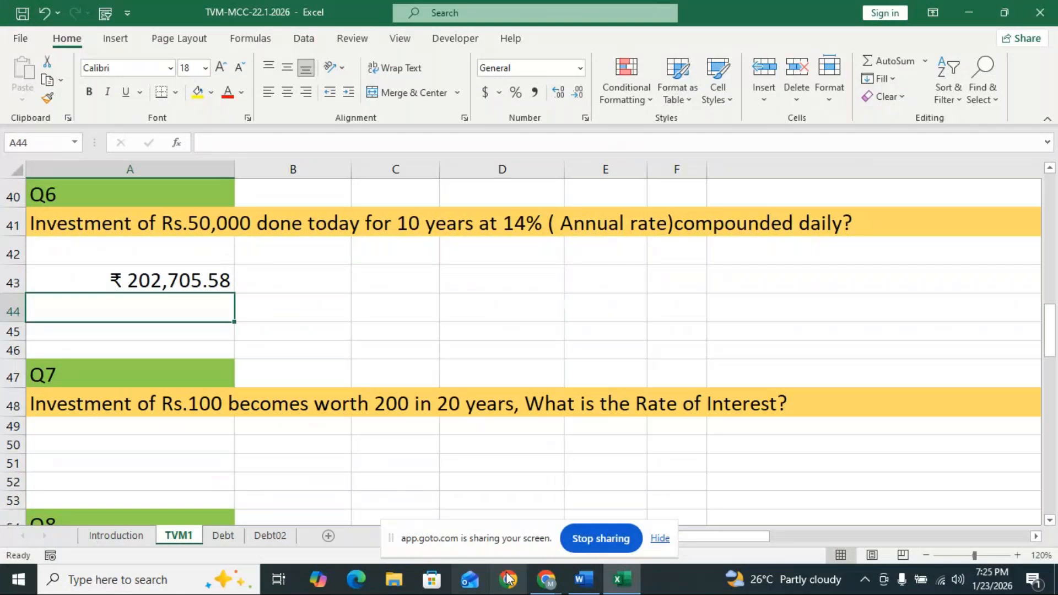
scroll(249, 468, "down", 2)
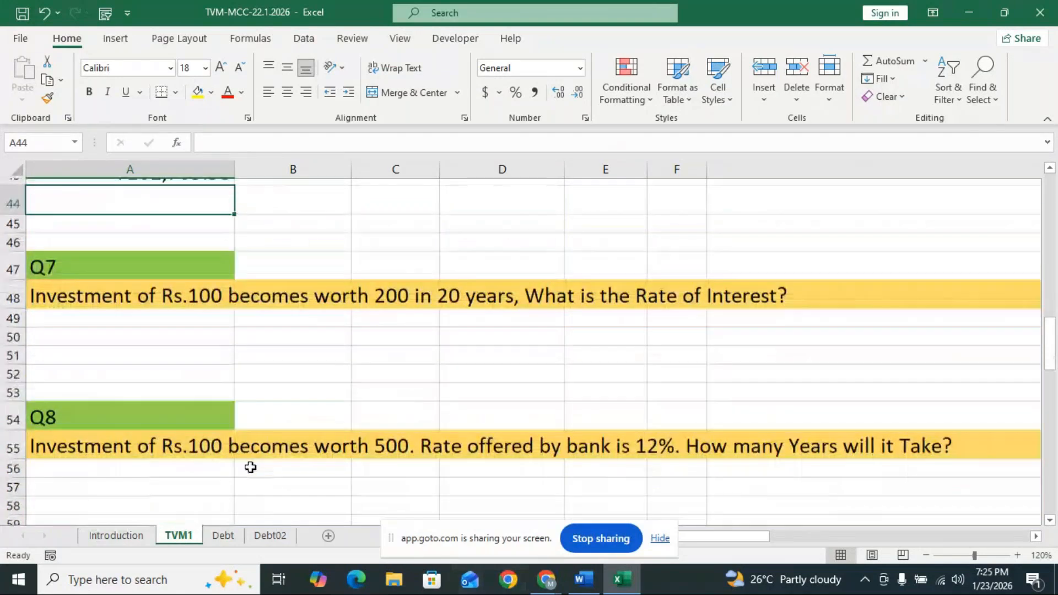
scroll(251, 467, "down", 1)
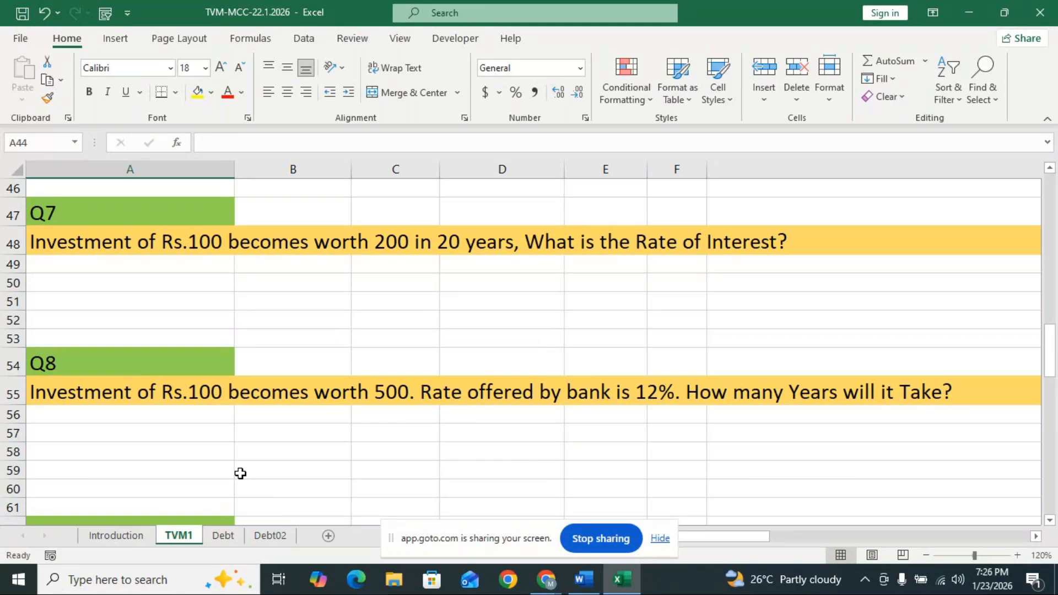
left_click(182, 307)
left_click(225, 68)
left_click(225, 69)
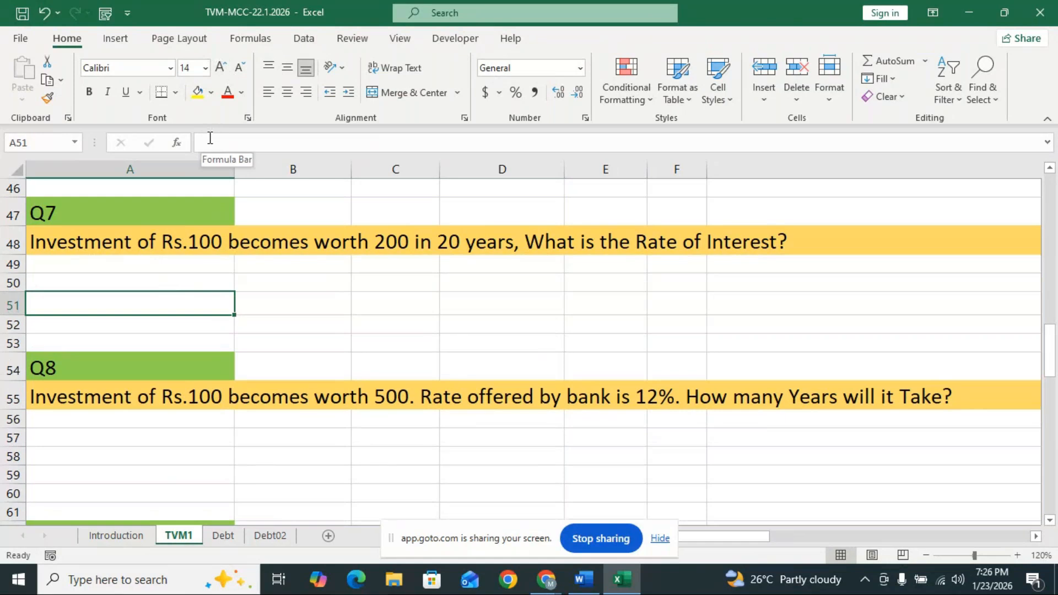
- Enter =RATE(20,0,-100,200,0,0) in A51 to calculate the Q7 rate of interest, and review the formula's arguments
type("=ra")
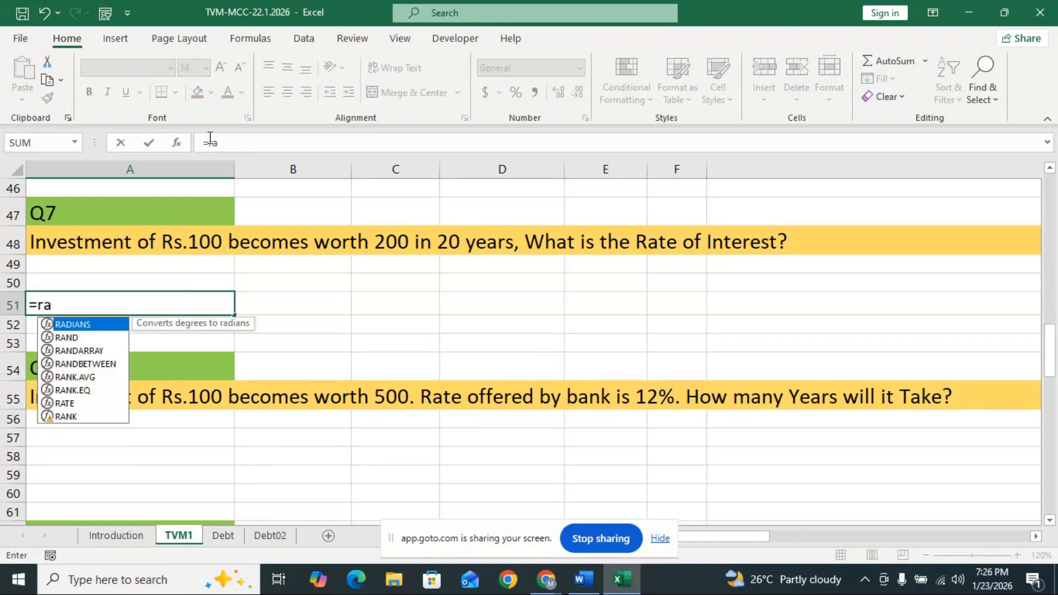
type("te")
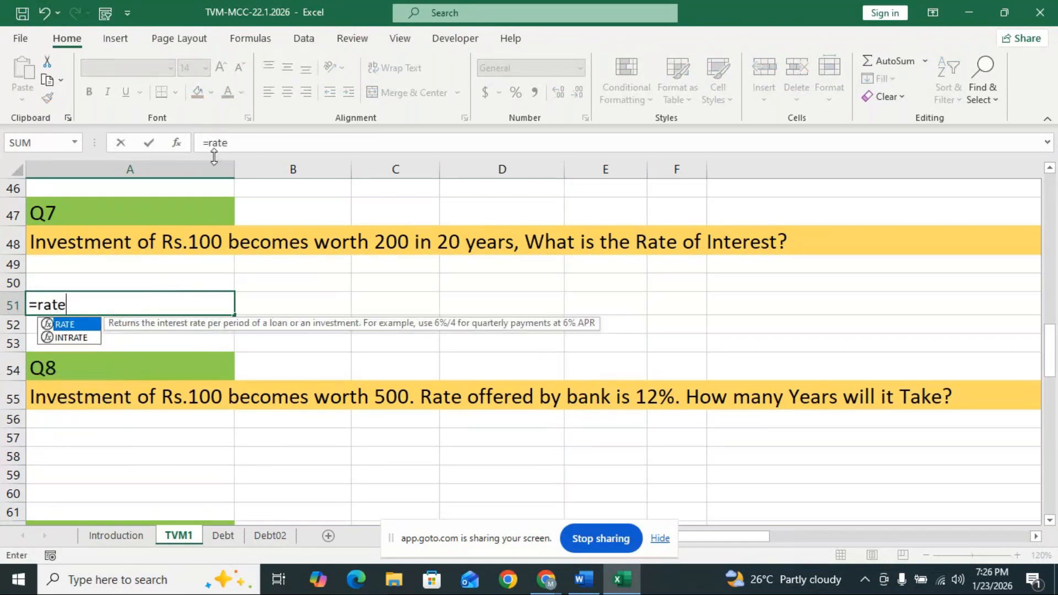
double_click(89, 327)
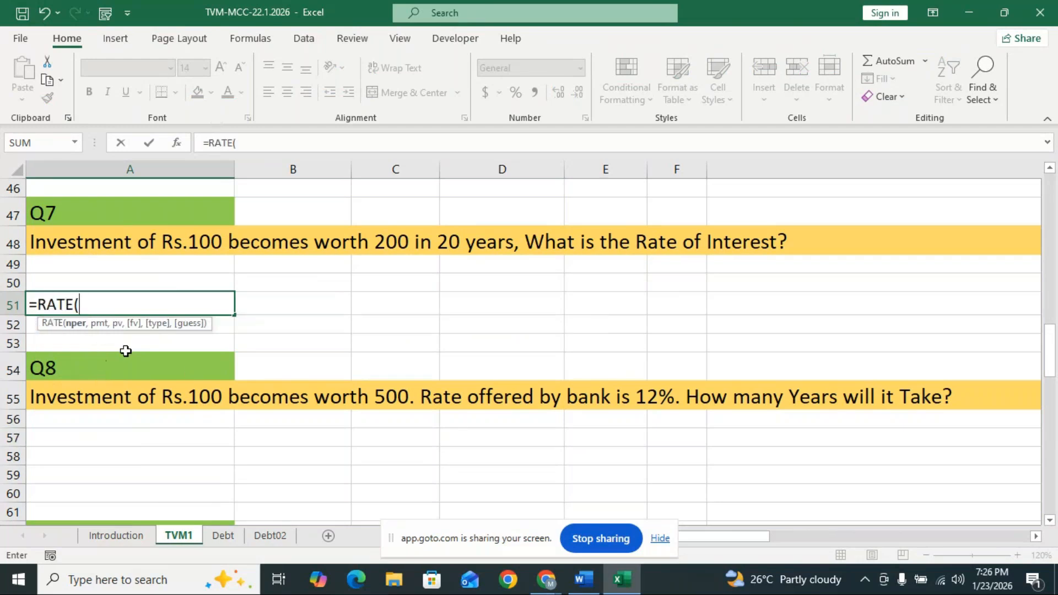
type("20,")
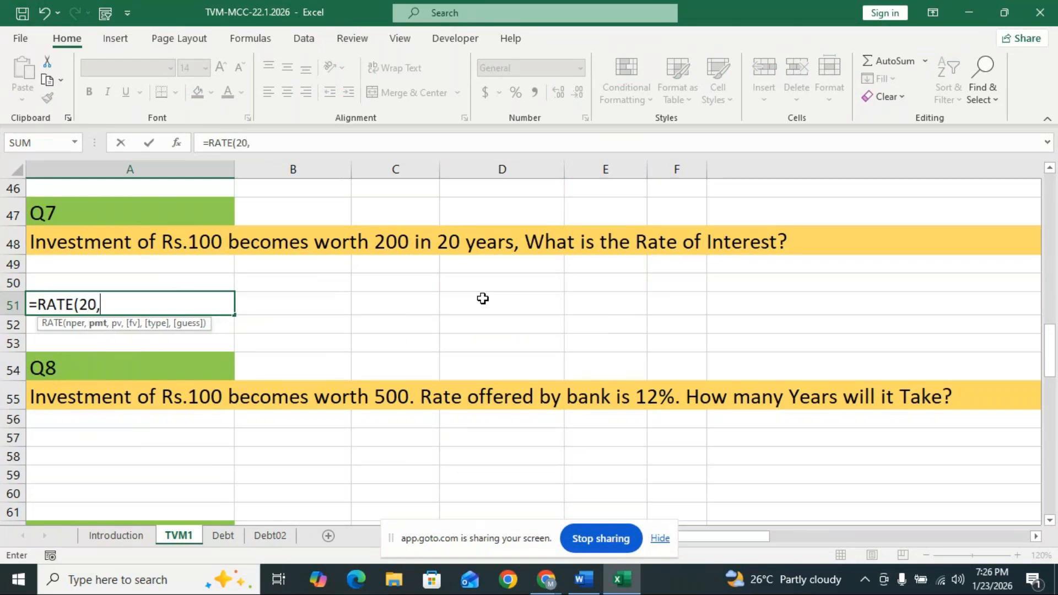
type("0,-100")
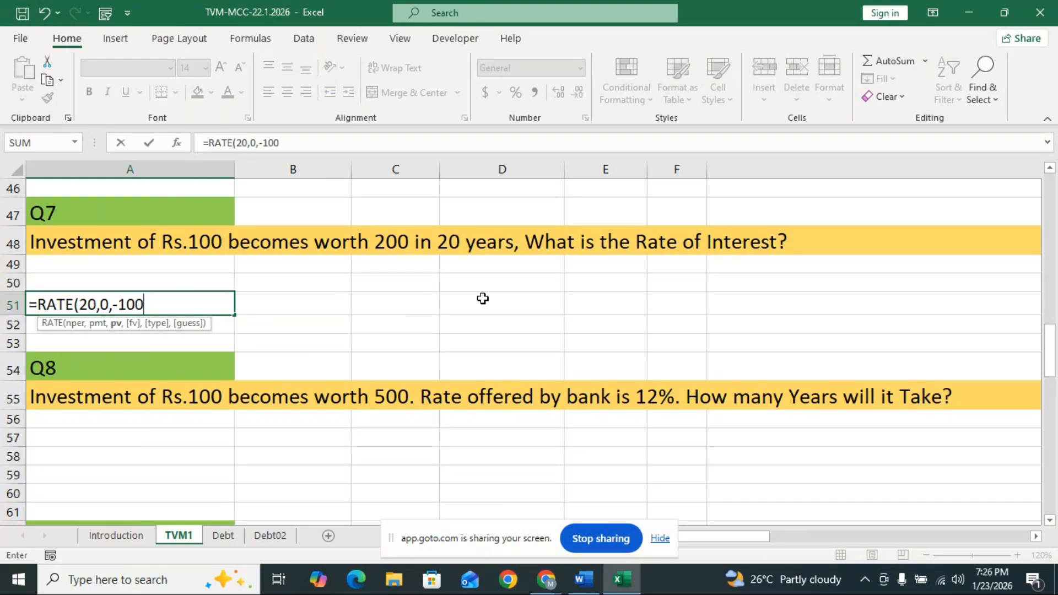
type(",200")
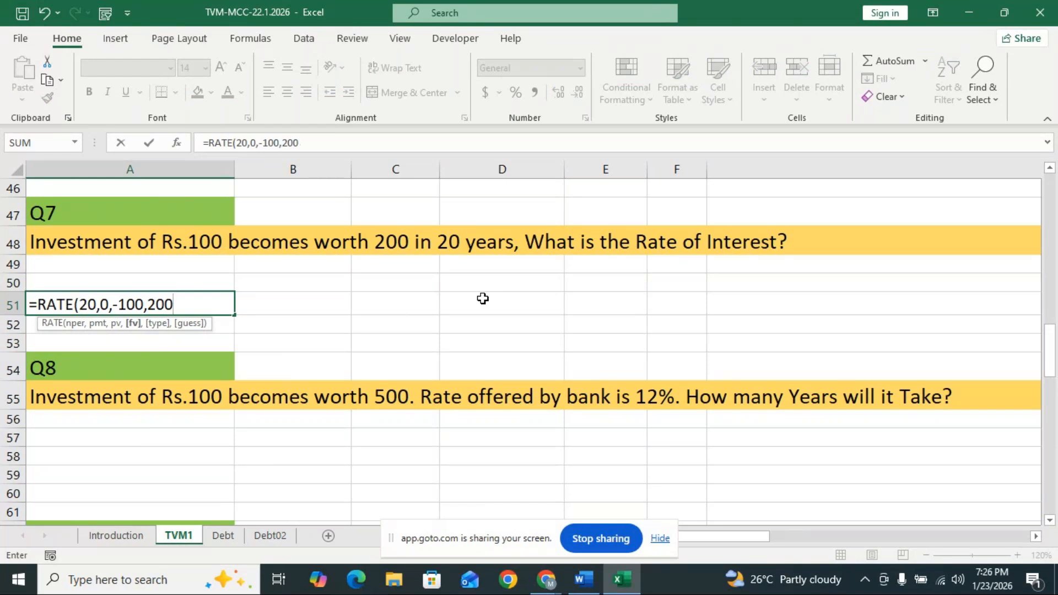
type(",")
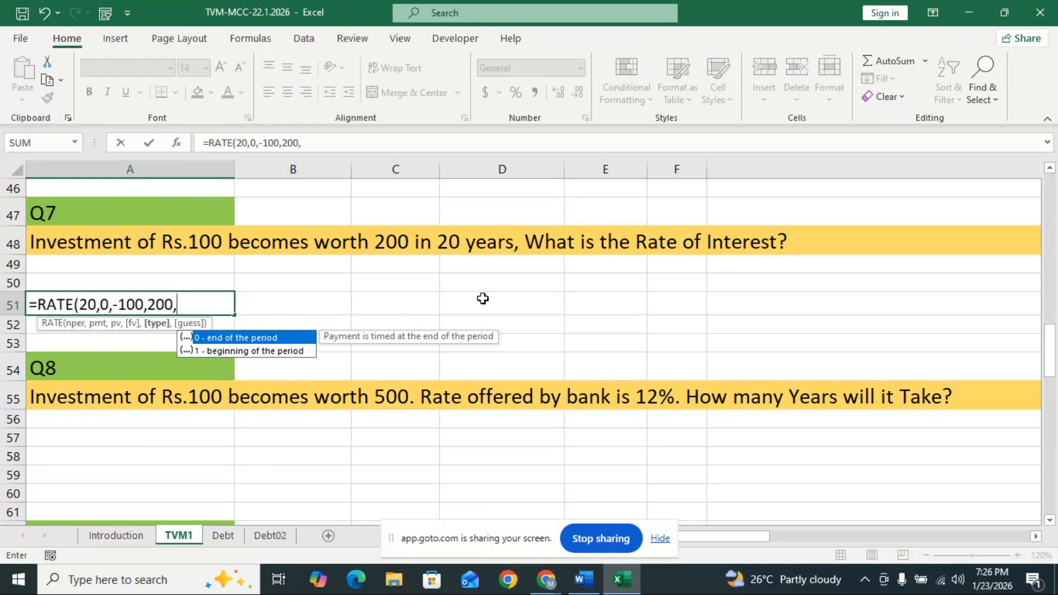
type("0")
type(",")
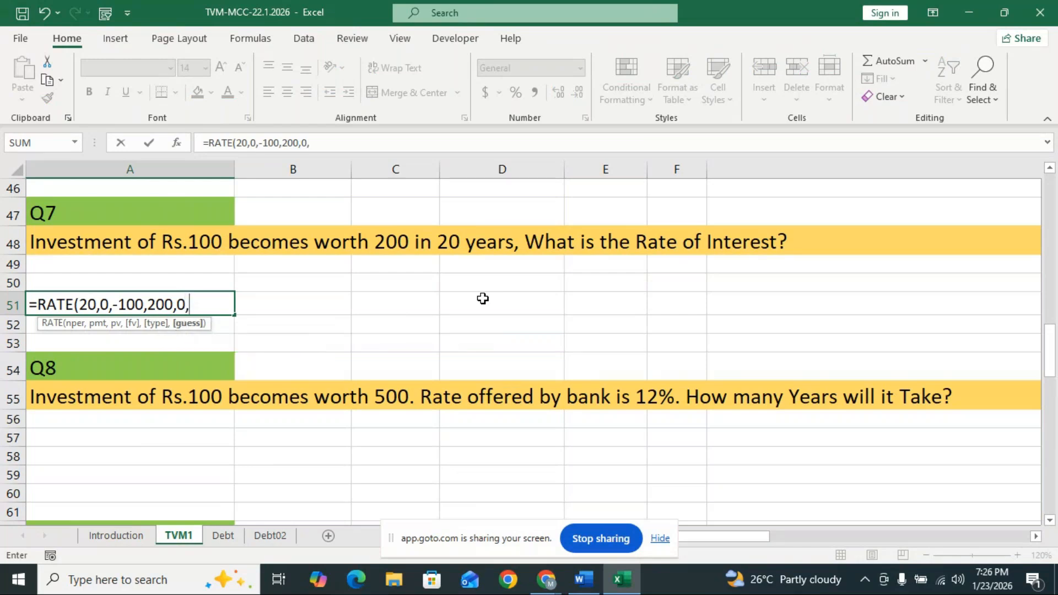
type("0")
type(")")
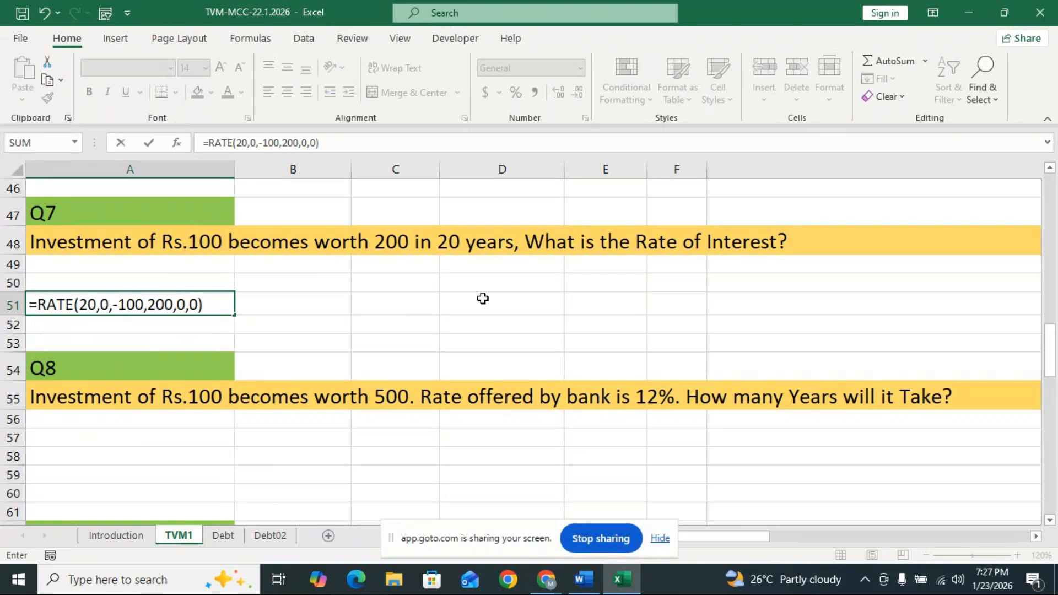
key("Return")
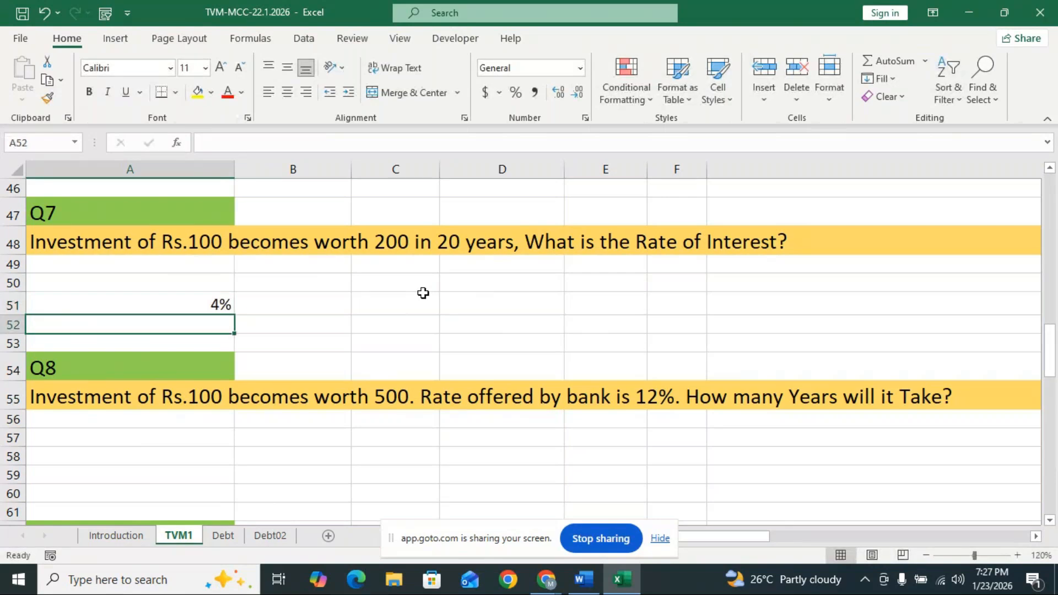
double_click(149, 302)
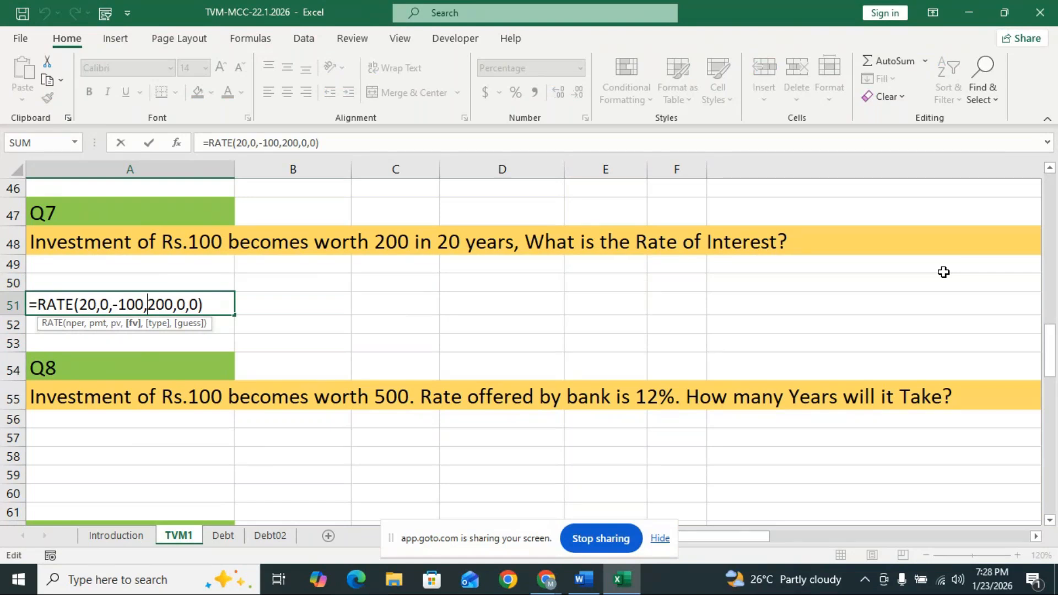
key("Return")
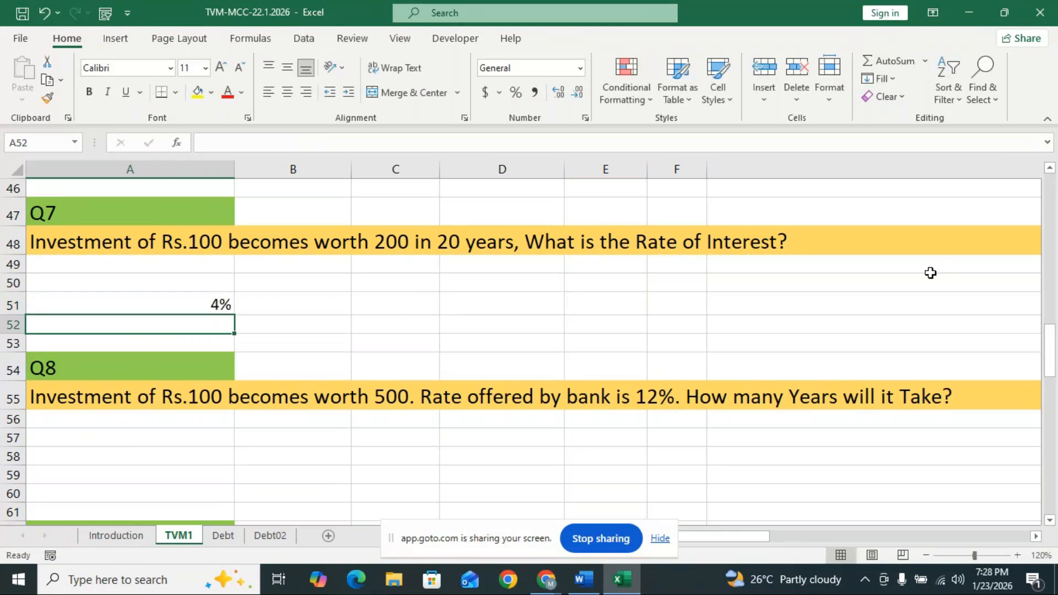
- Enter =NPER(12%,0,-100,500,0) in A58 to calculate the number of years for Q8
scroll(516, 384, "down", 2)
left_click(226, 318)
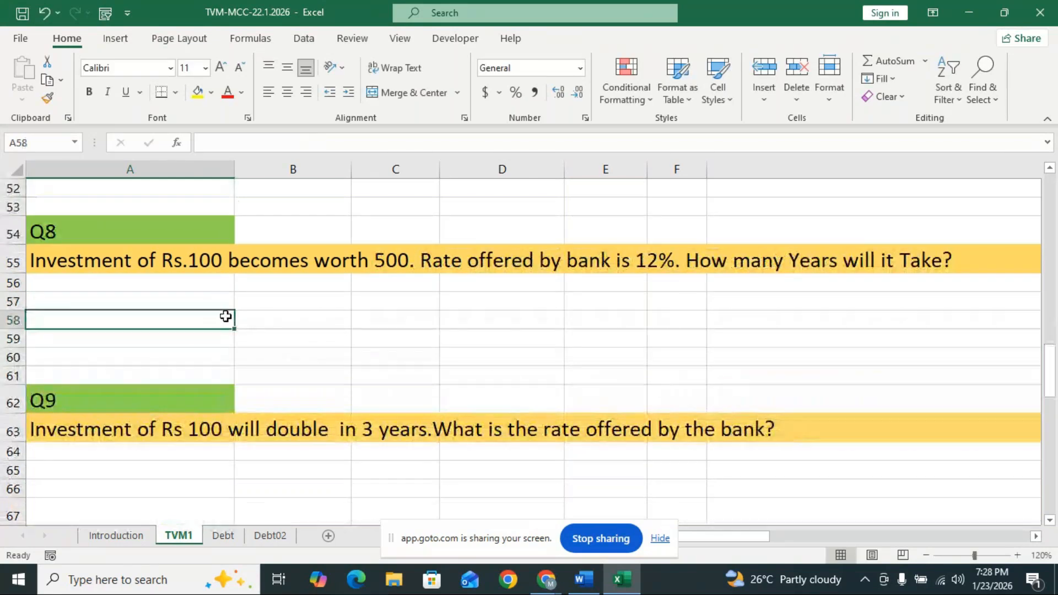
type("=nper")
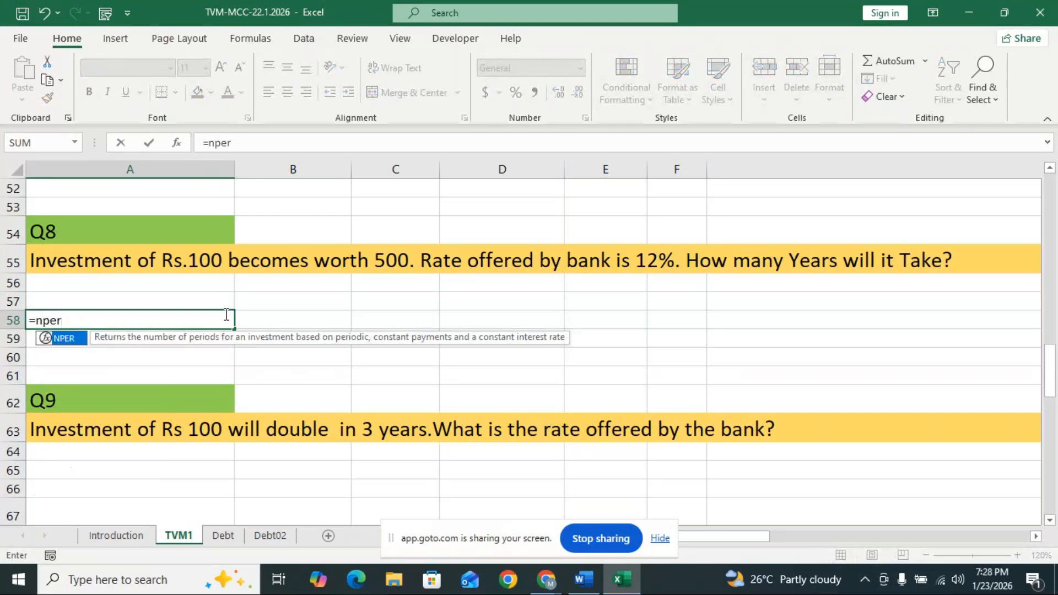
double_click(77, 338)
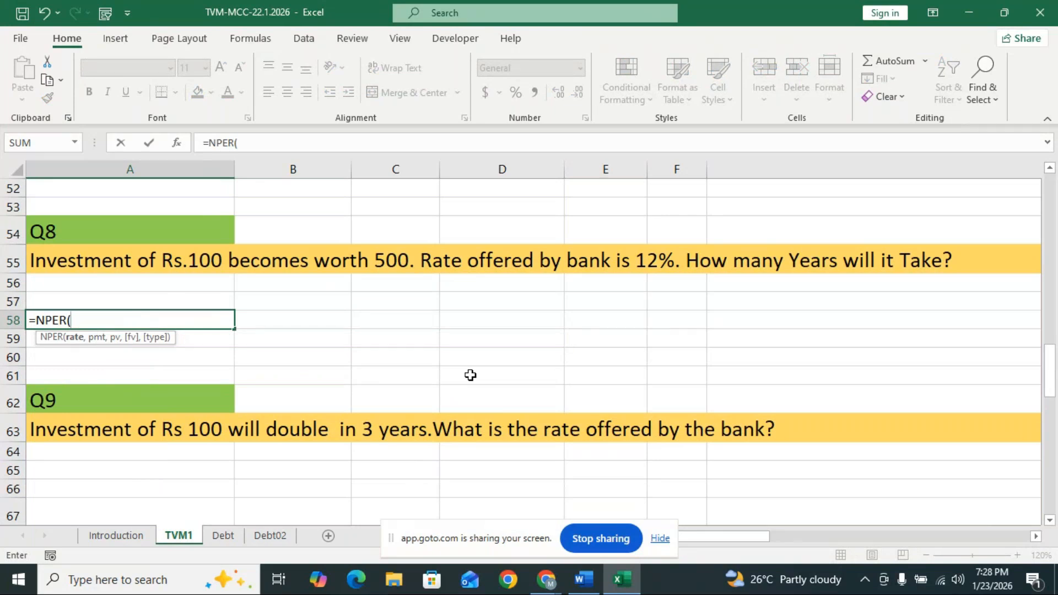
type("12%,")
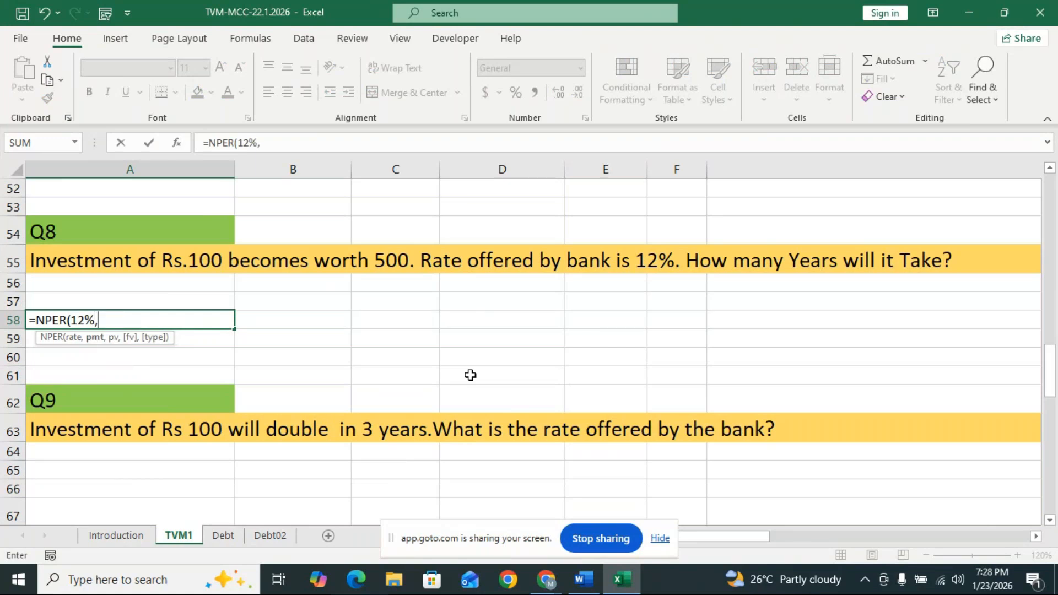
type("0,-100,")
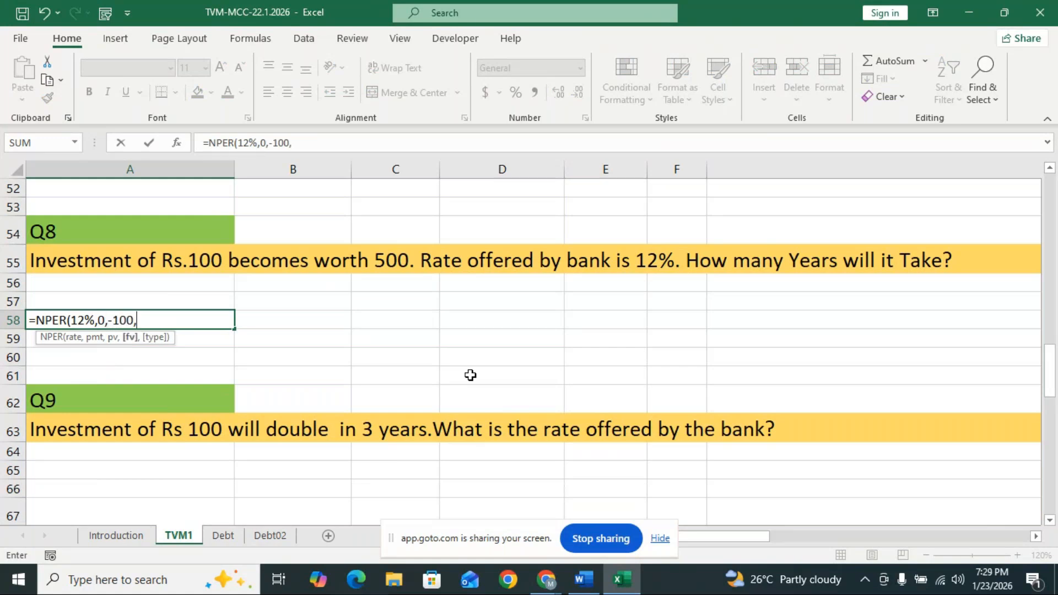
type("500")
type(",0")
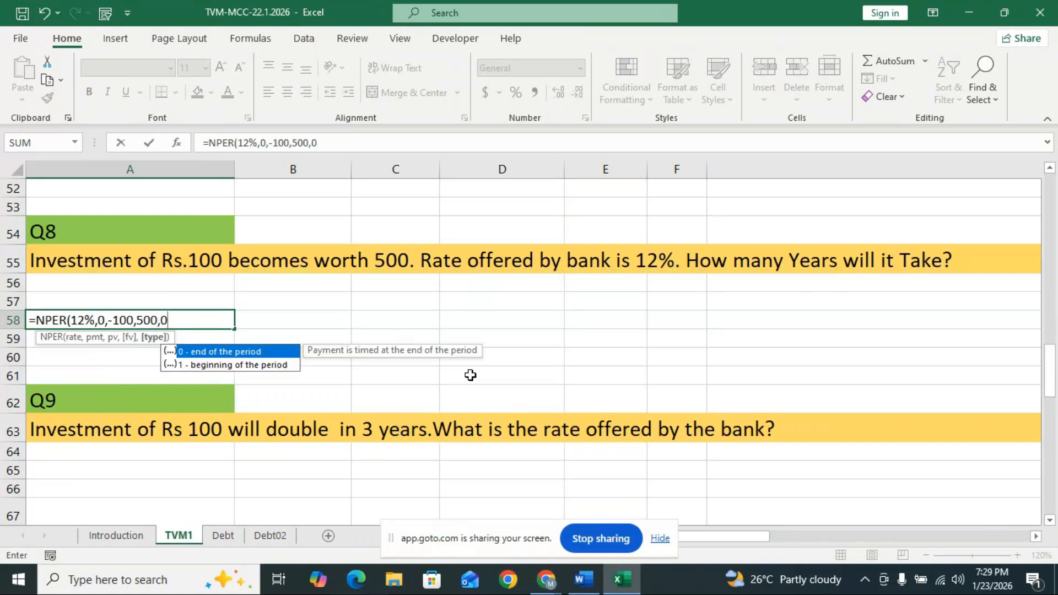
key("Return")
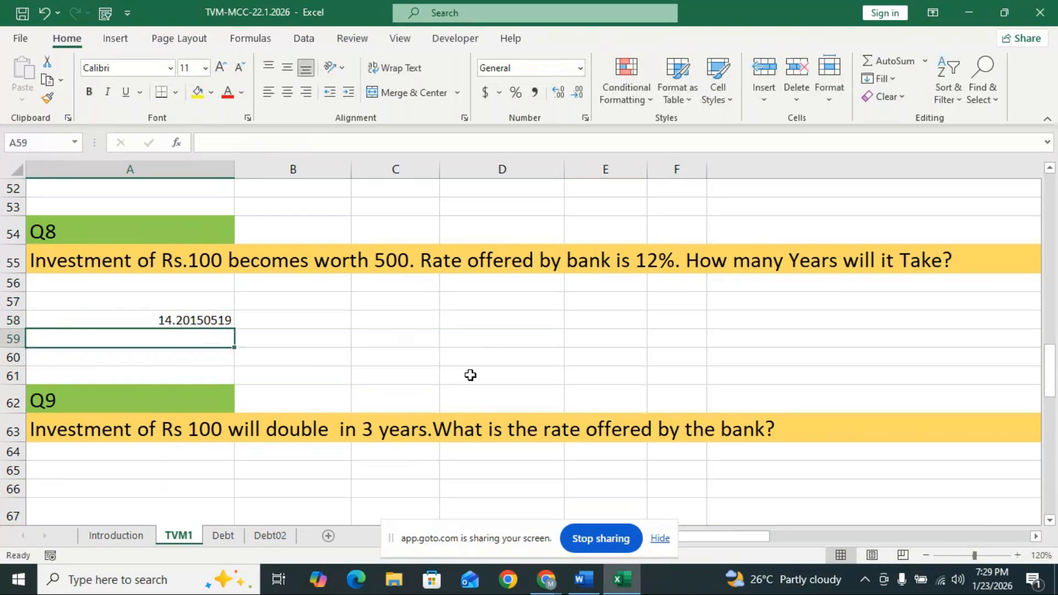
- Reduce the Q8 answer in A58 to one decimal place
left_click(213, 318)
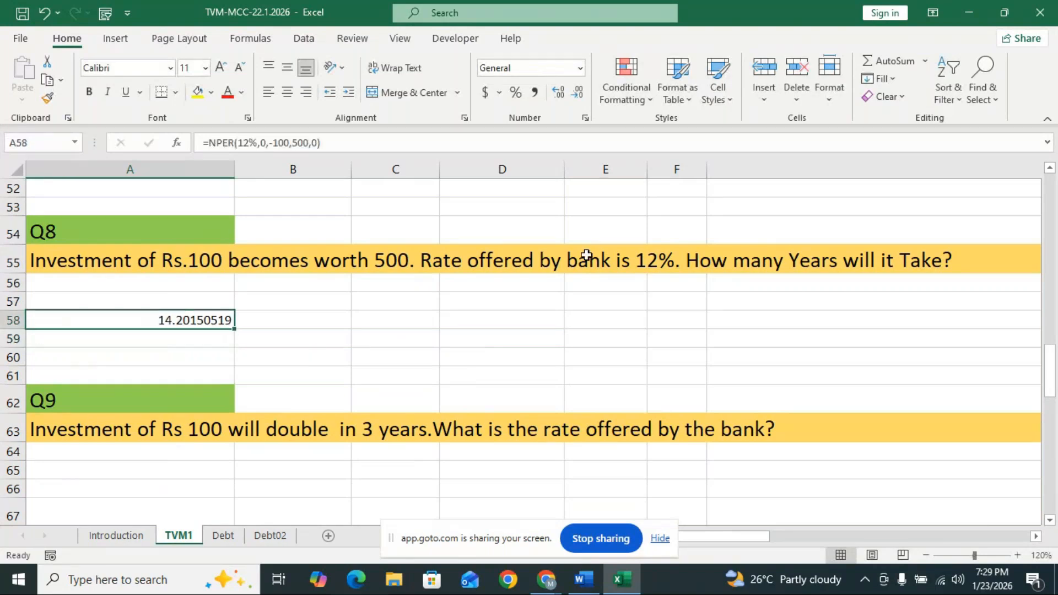
left_click(576, 93)
left_click(578, 94)
left_click(579, 94)
left_click(580, 97)
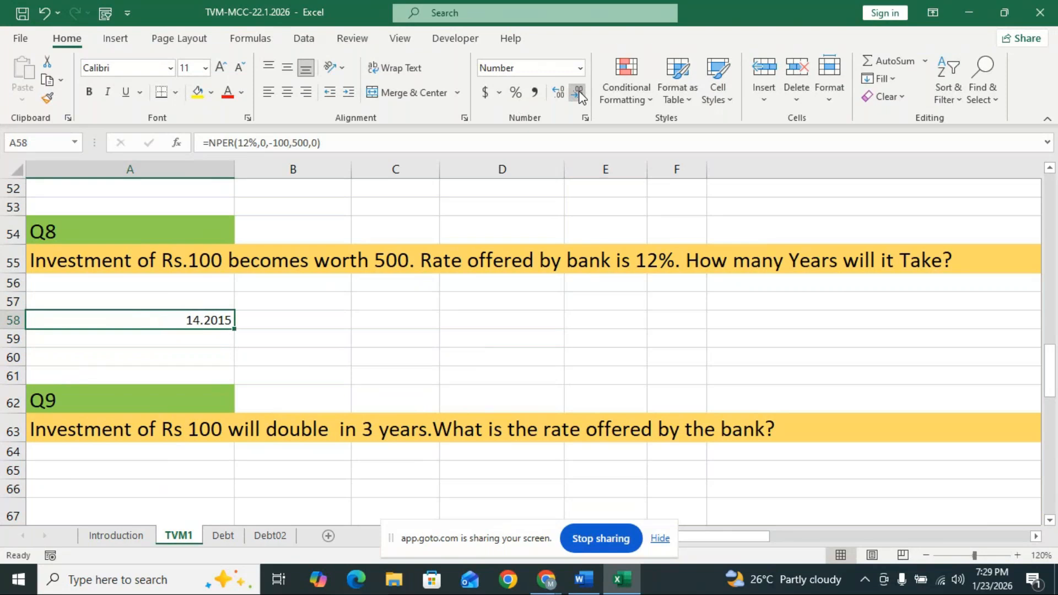
left_click(580, 97)
left_click(579, 97)
left_click(579, 97)
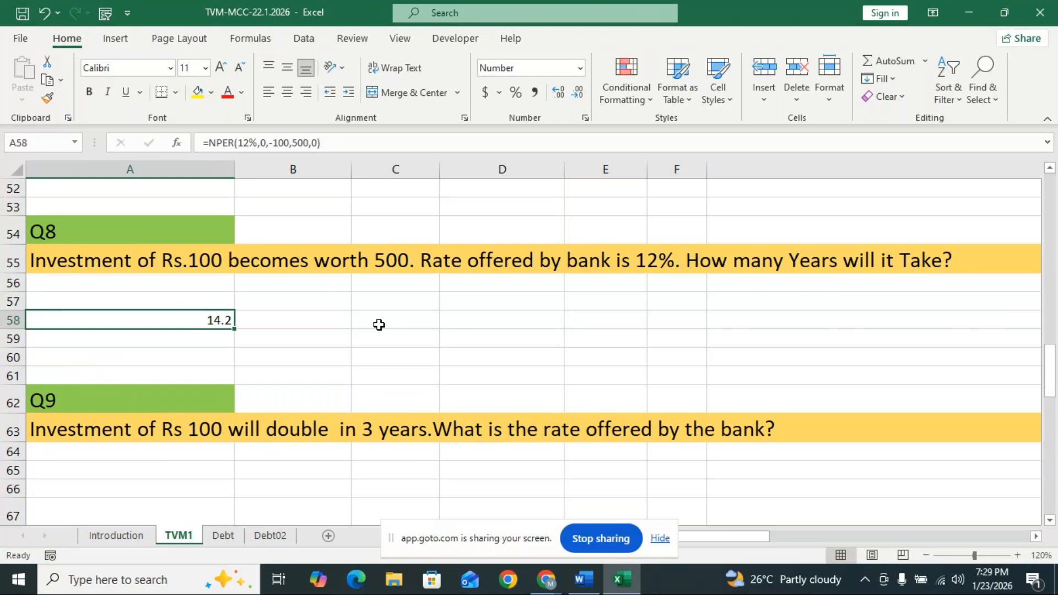
- Increase the font size of the Q8 answer in A58 to 18
scroll(379, 325, "down", 1)
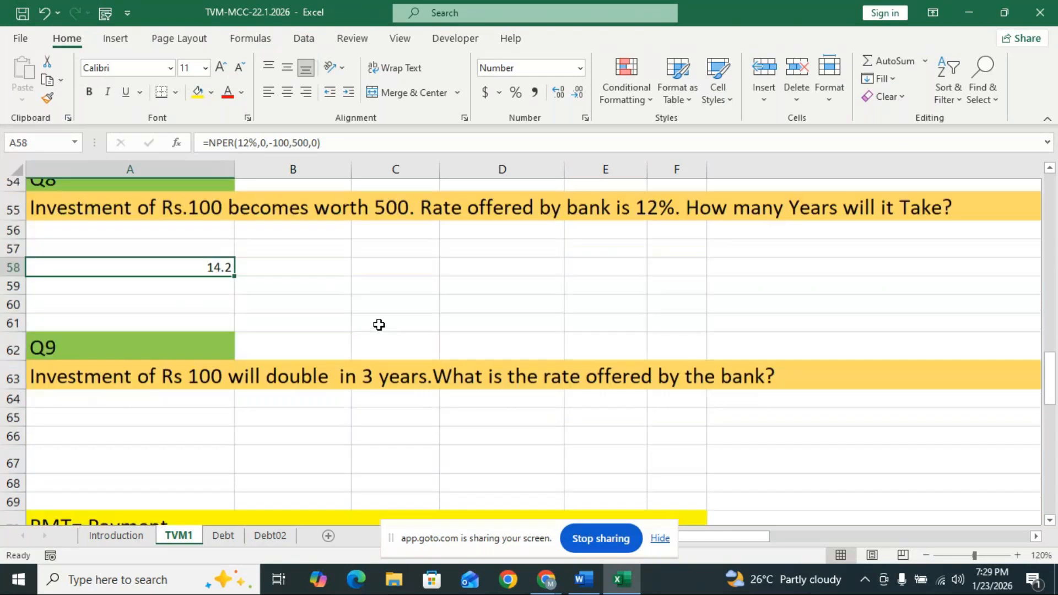
scroll(379, 325, "down", 1)
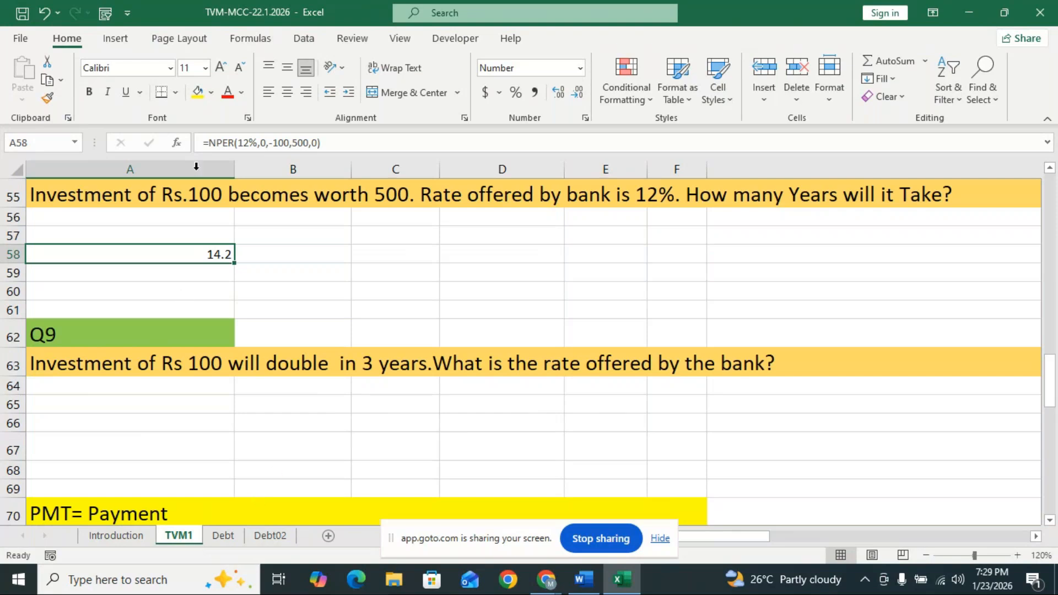
left_click(220, 66)
left_click(220, 66)
left_click(219, 66)
left_click(220, 67)
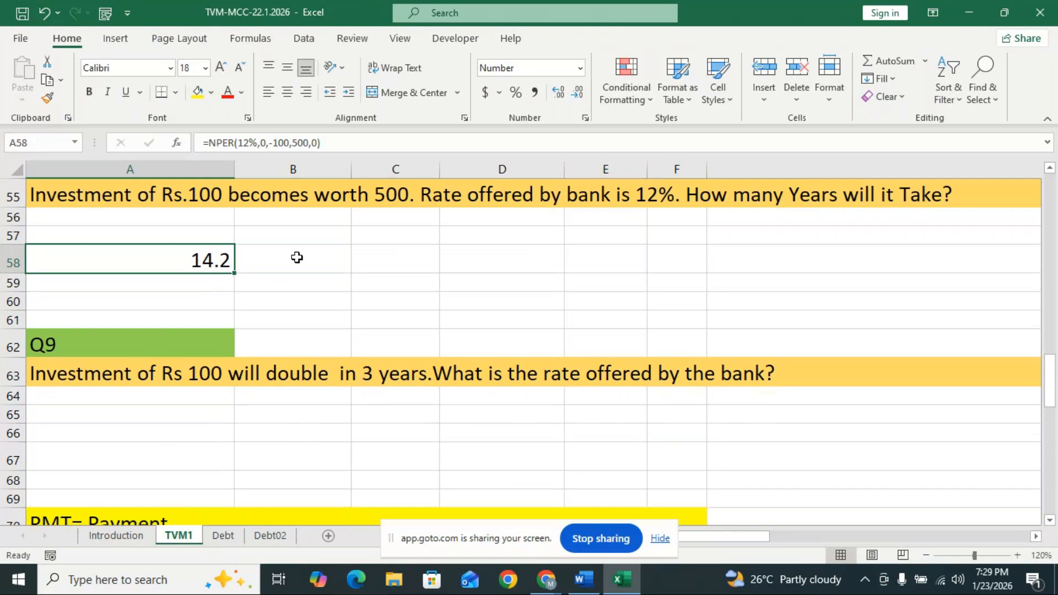
- Review the arguments of the NPER formula in A58, leave it unedited and select the Q9 answer cell A66
left_click(281, 448)
left_click(212, 418)
left_click(213, 432)
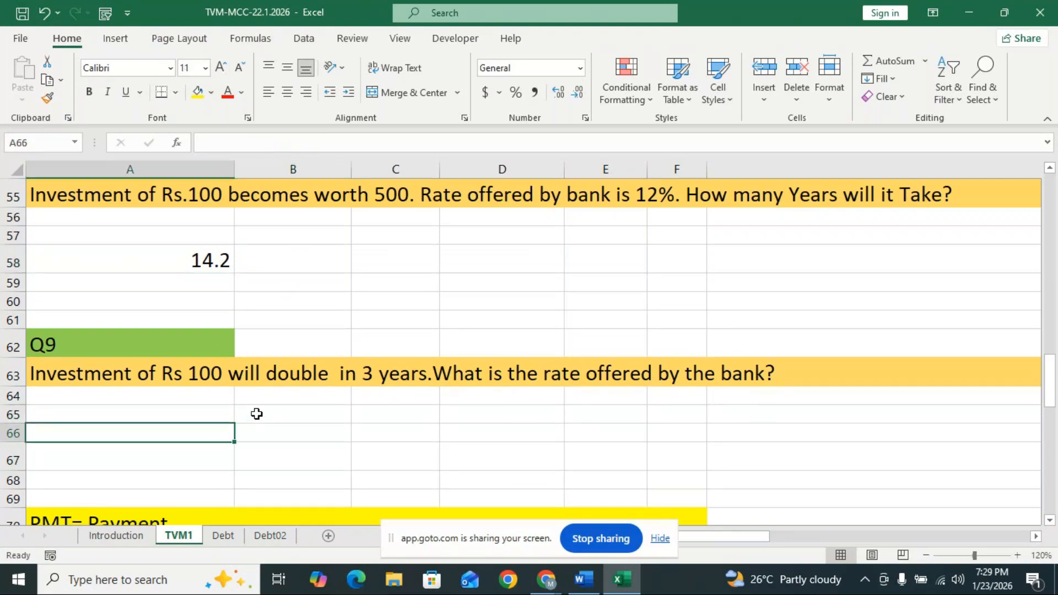
double_click(157, 256)
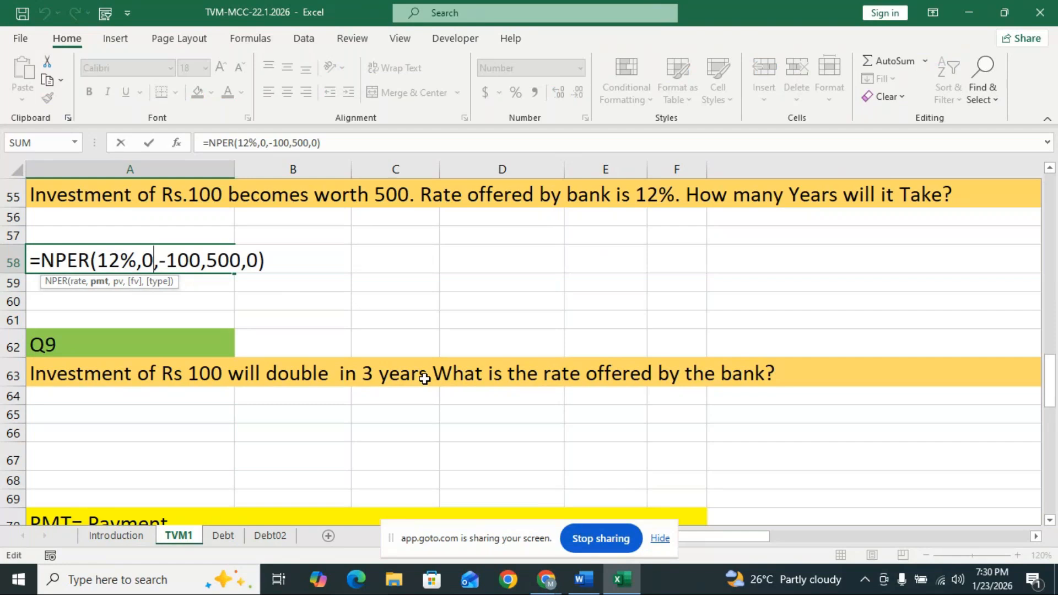
left_click(182, 434)
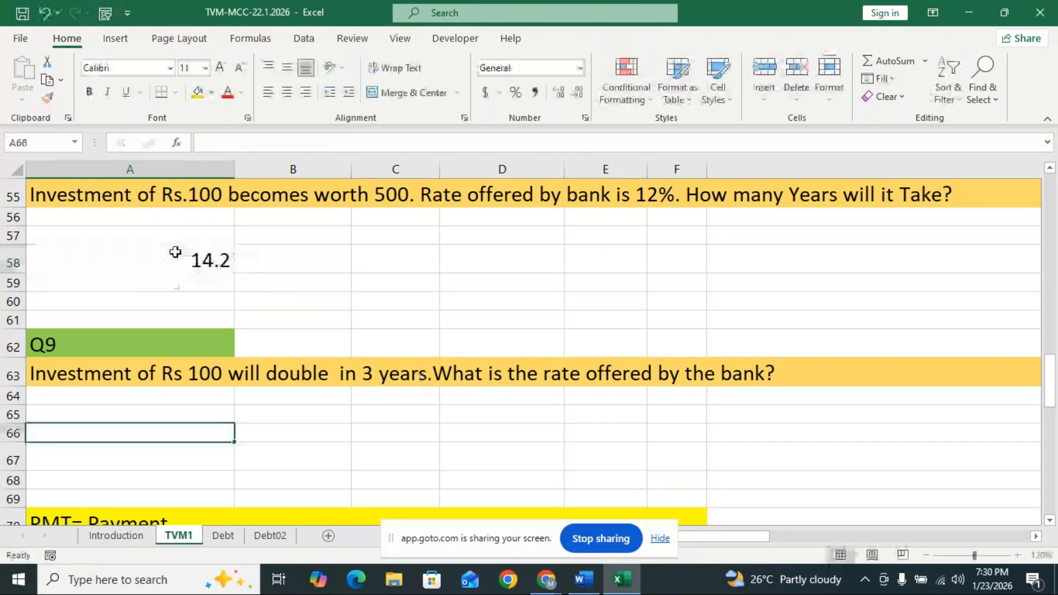
- Set the font size of the Q9 answer cell A66 to 16
left_click(222, 68)
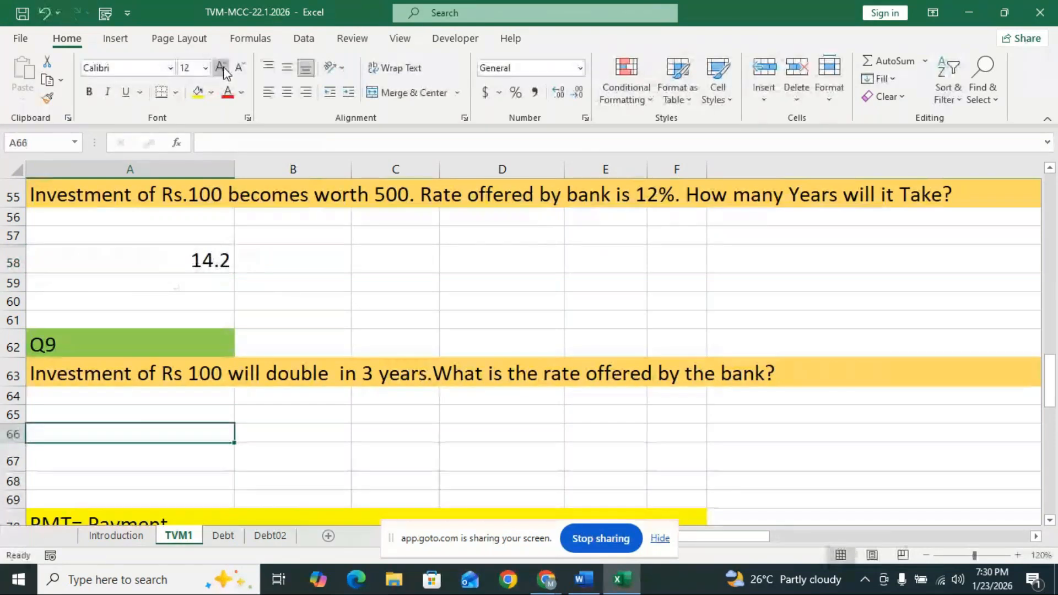
left_click(221, 68)
left_click(221, 67)
- Enter =RATE(3,0,-100,200,0,0) in A66 to calculate the rate offered by the bank for Q9
type("=")
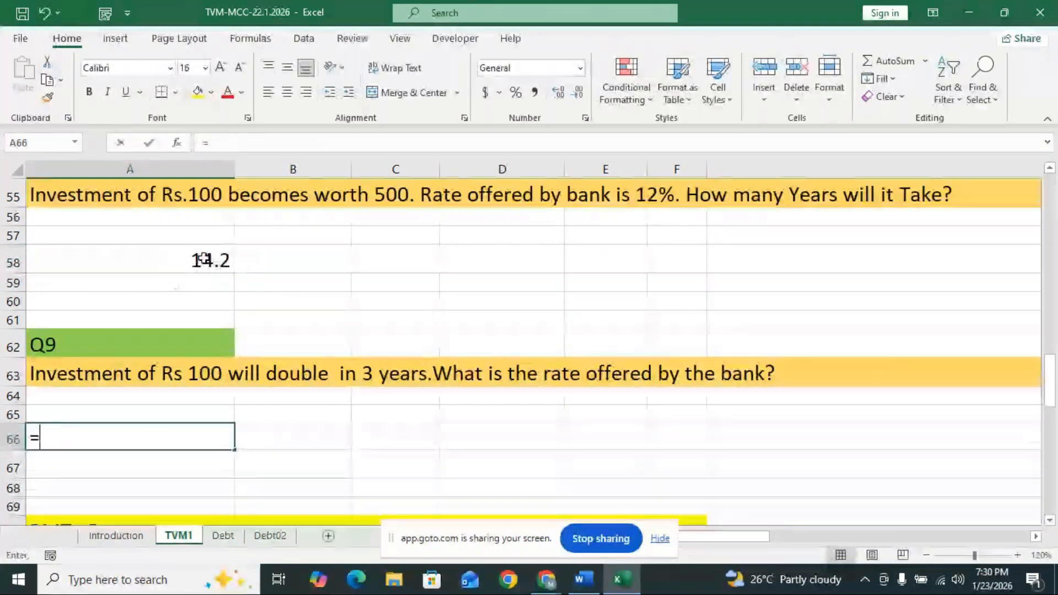
type("rate")
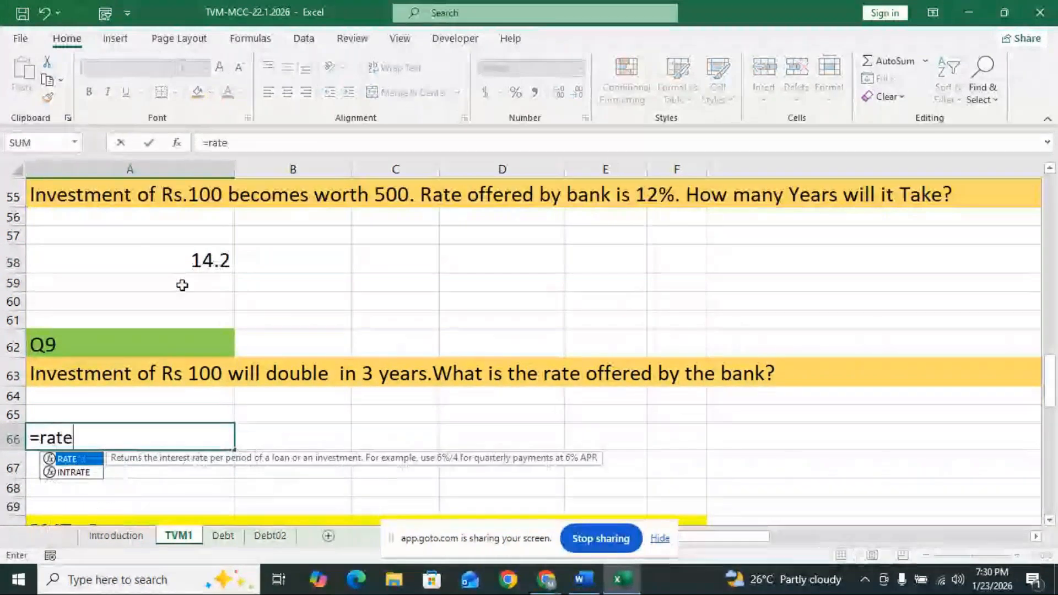
double_click(85, 460)
type("3")
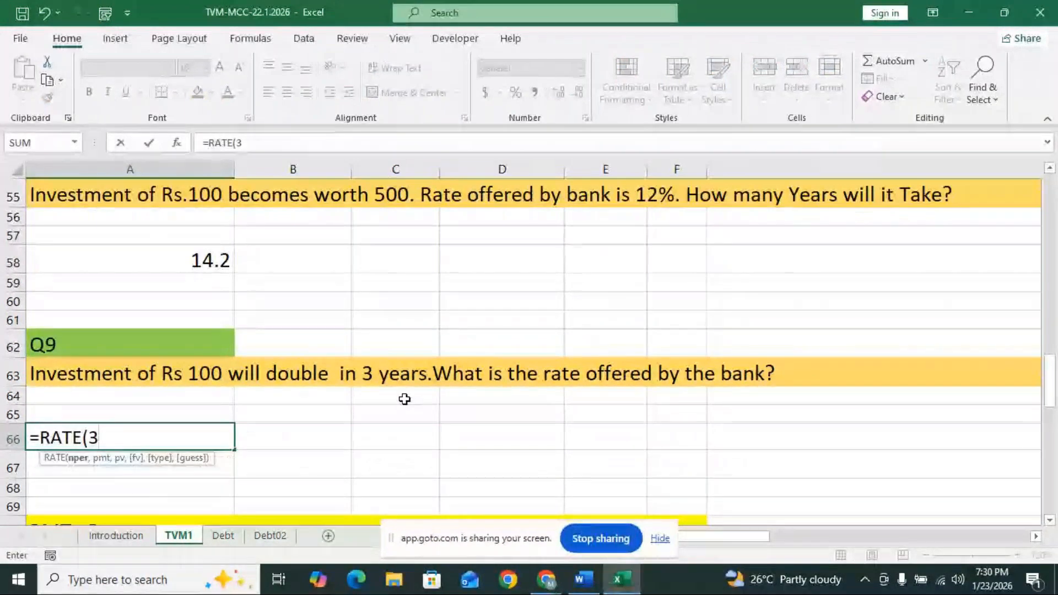
type(",0,")
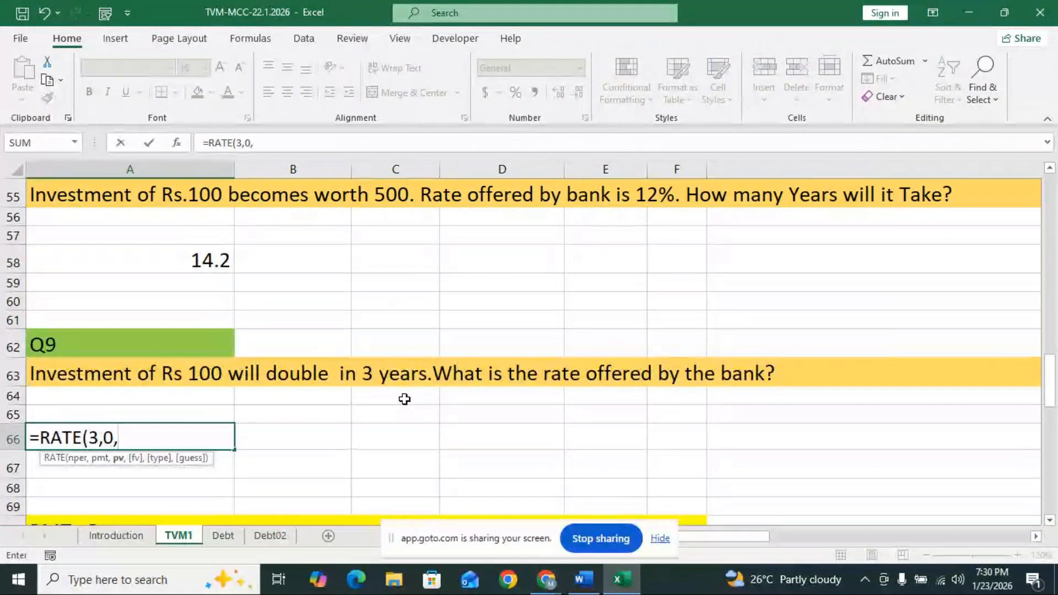
type("-100,")
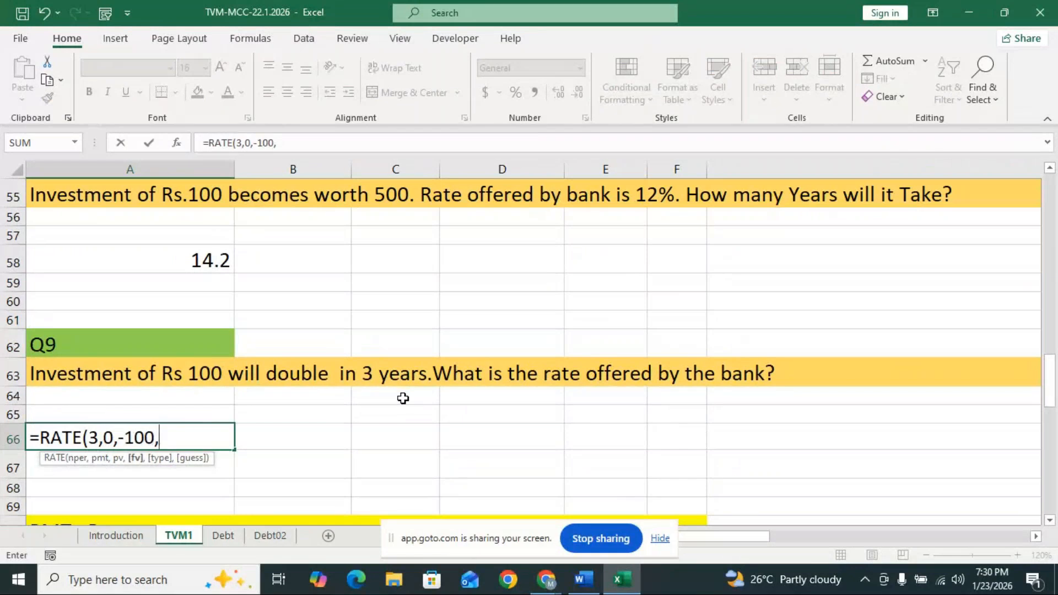
type("200")
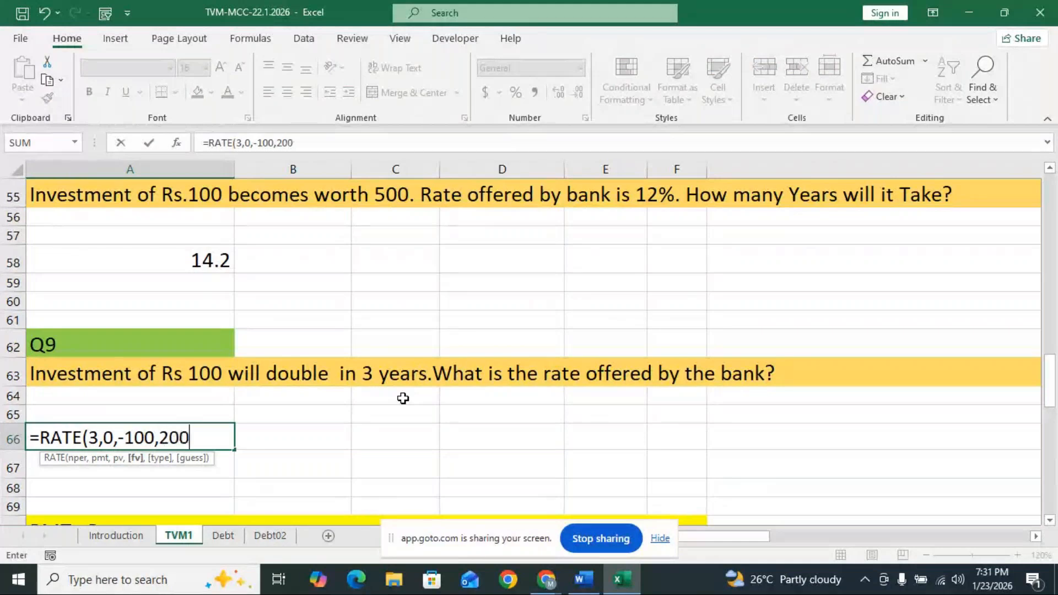
type(",")
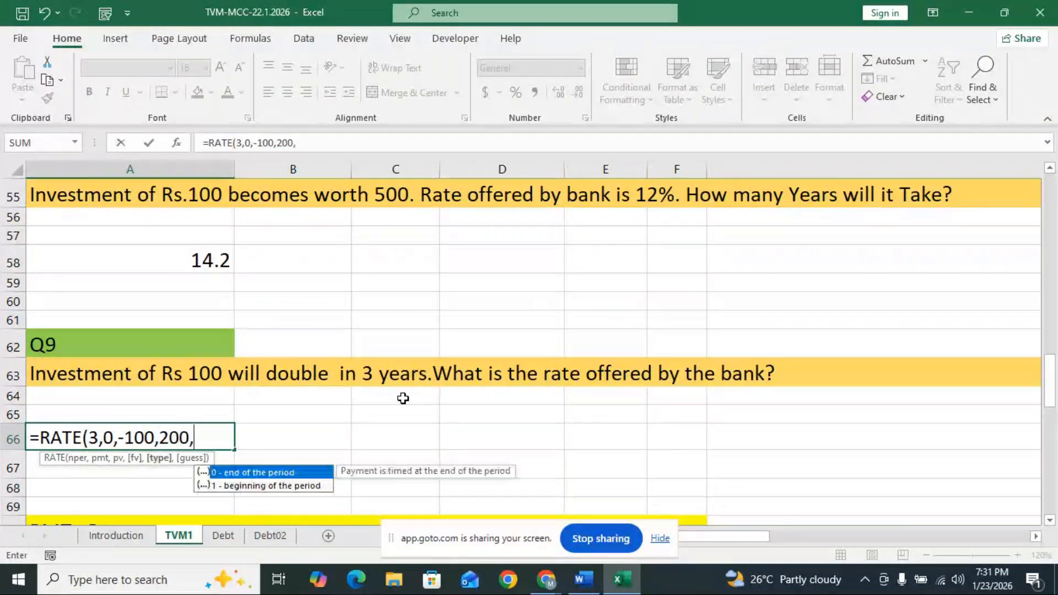
type("0,0")
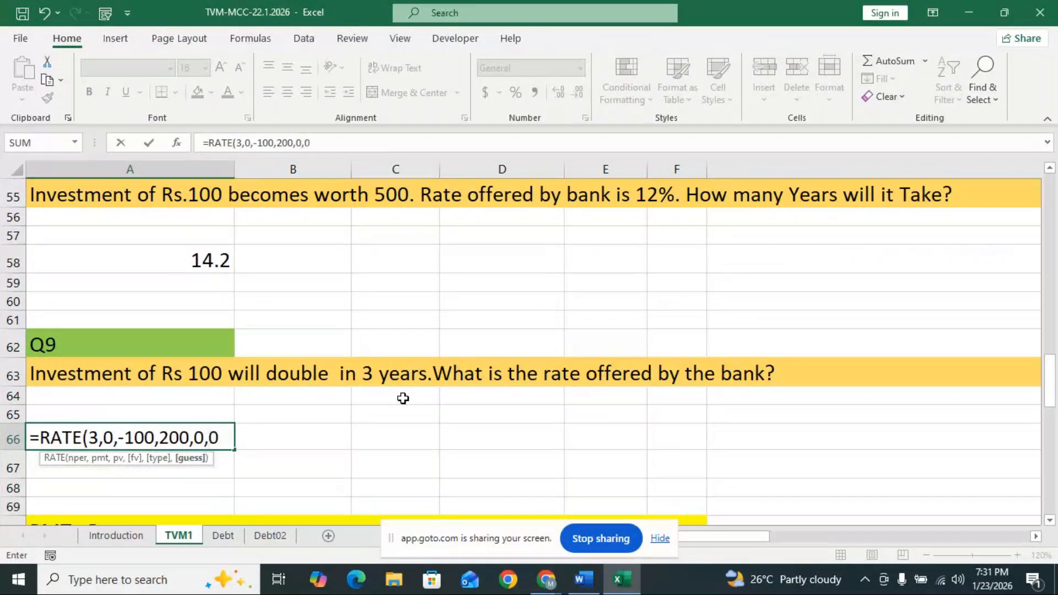
type(")")
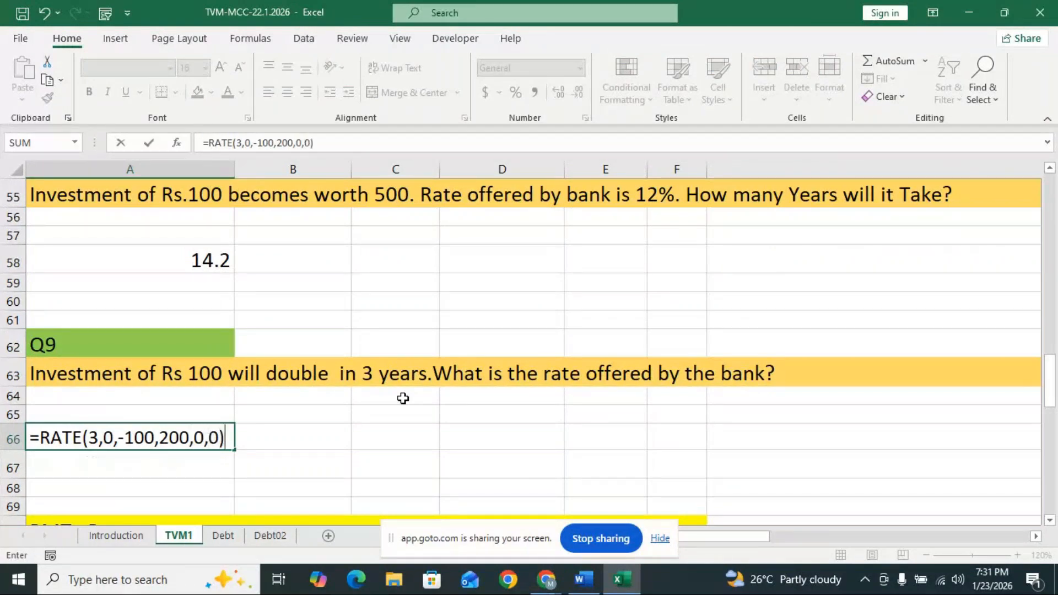
key("Return")
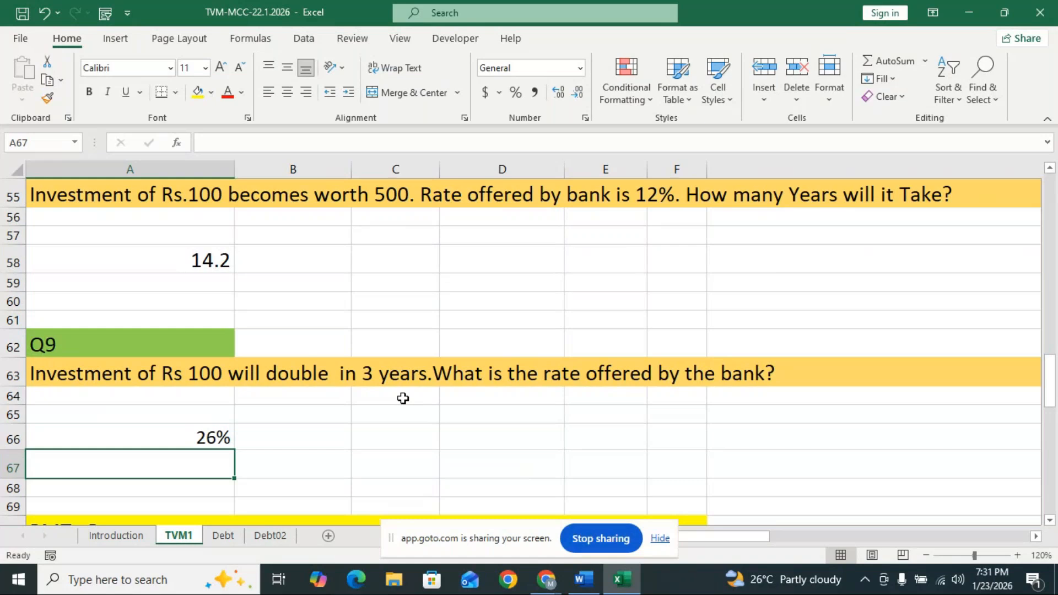
- Widen column D so that the Equal Monthly Installments text in the PMT notes fits in its merged cell C73
scroll(403, 398, "down", 2)
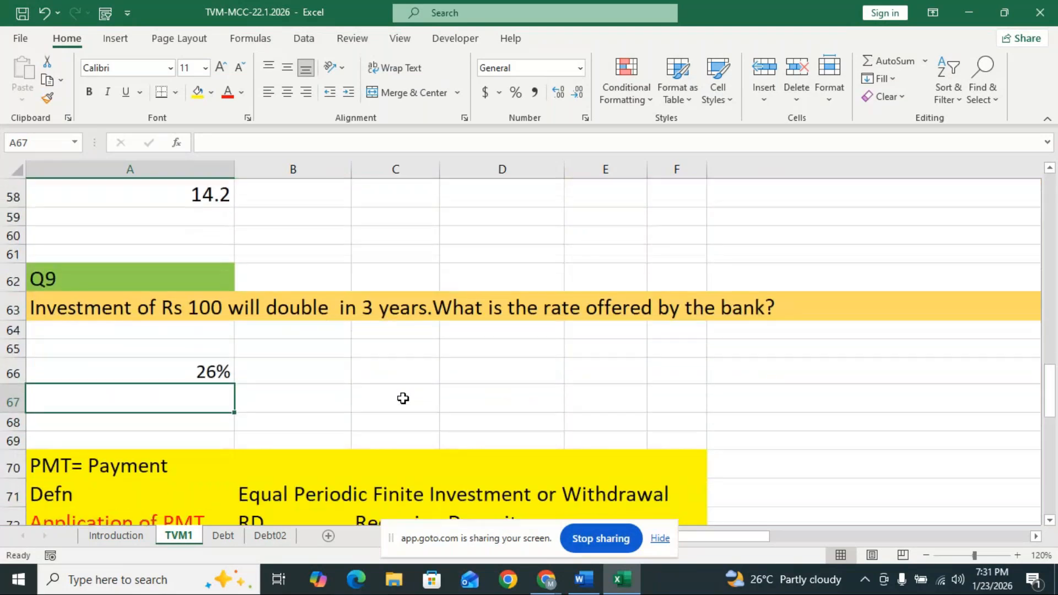
scroll(403, 398, "down", 1)
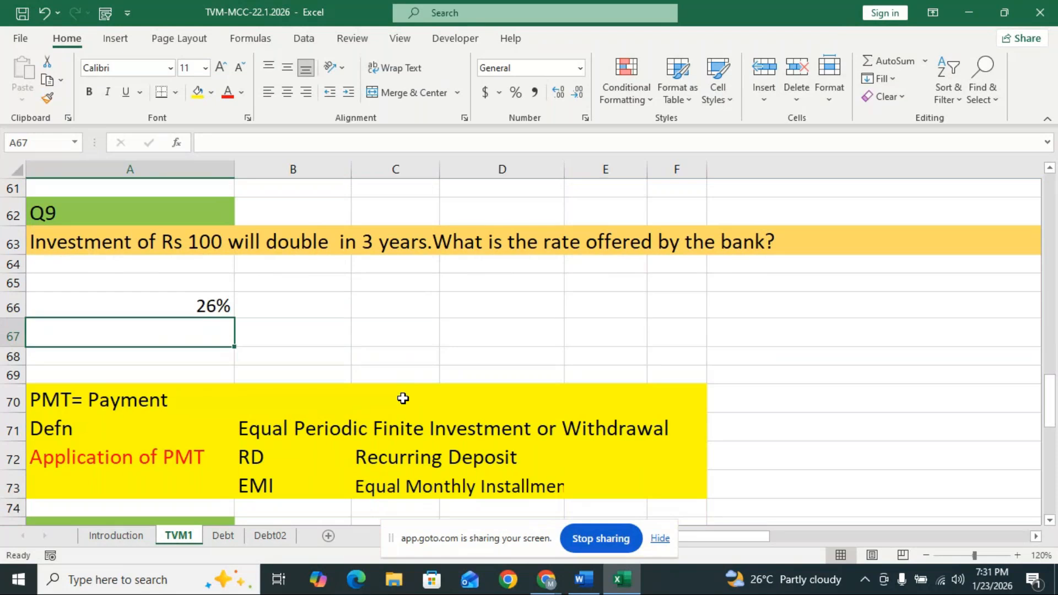
scroll(403, 398, "up", 1)
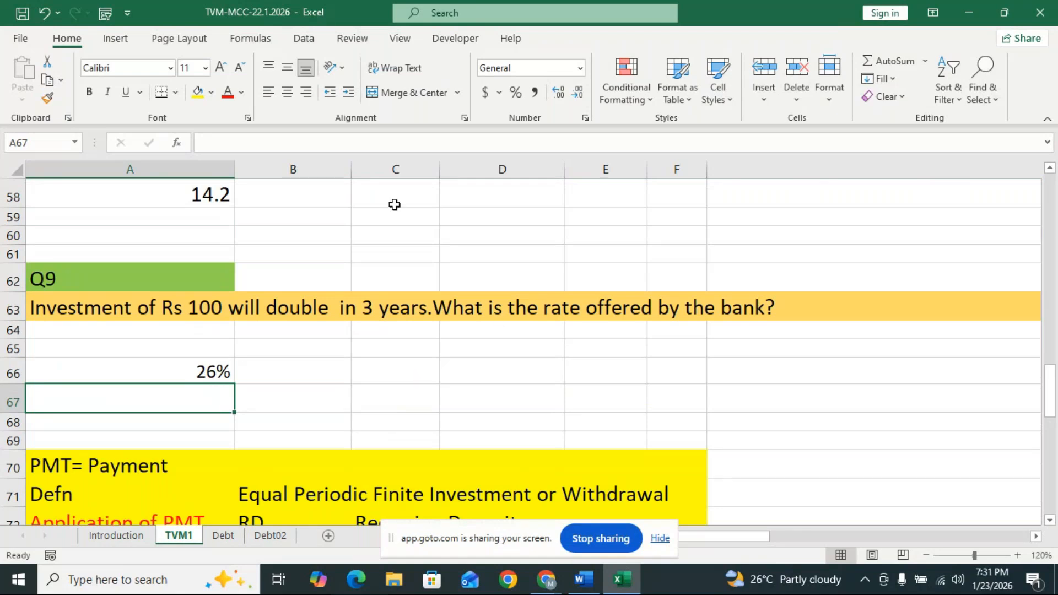
scroll(407, 218, "down", 2)
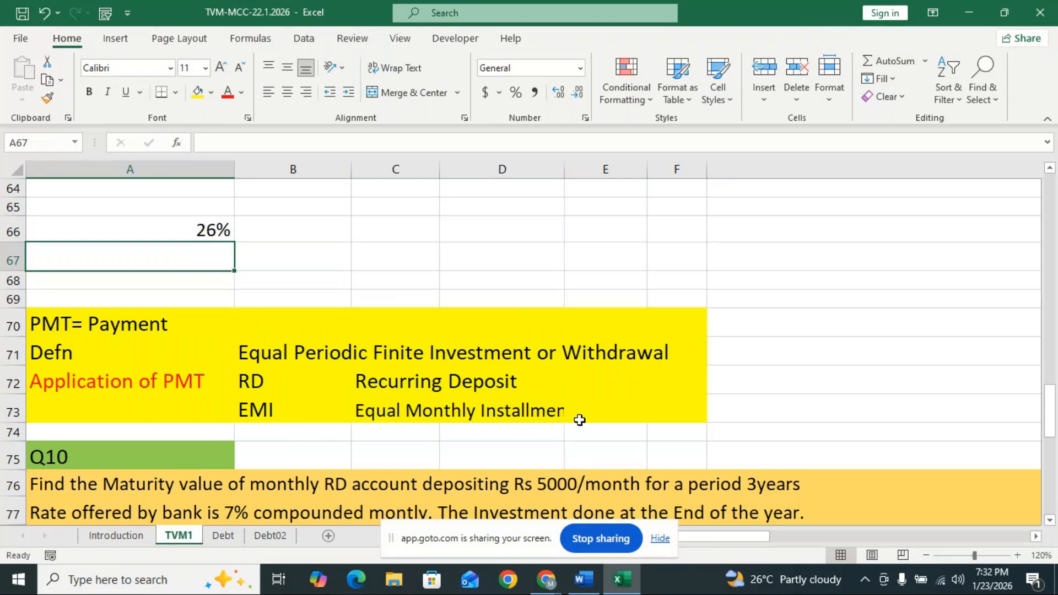
left_click_drag(564, 169, 536, 170)
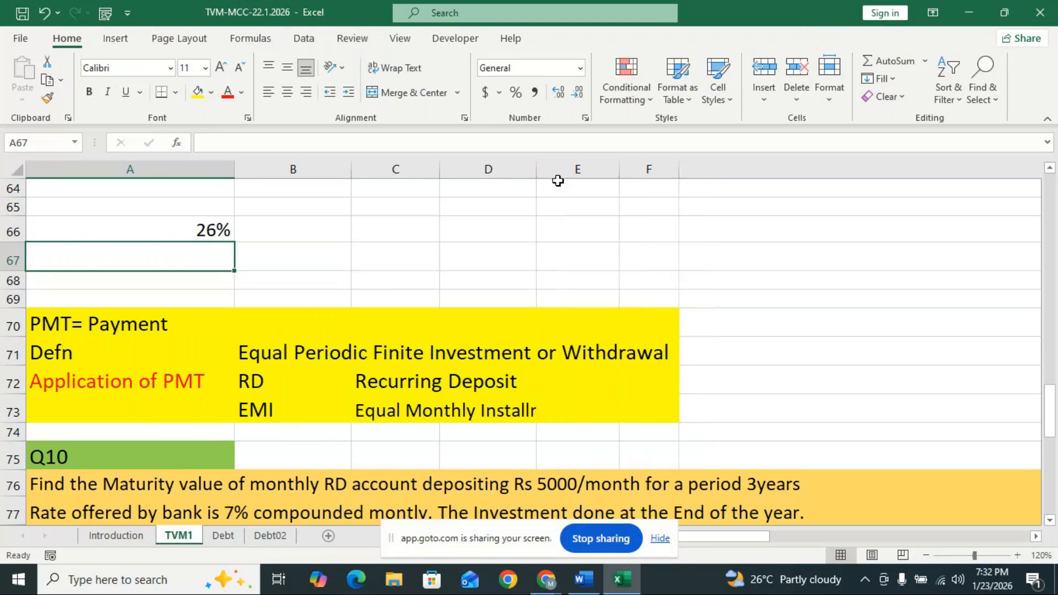
left_click(534, 169)
left_click_drag(536, 169, 577, 171)
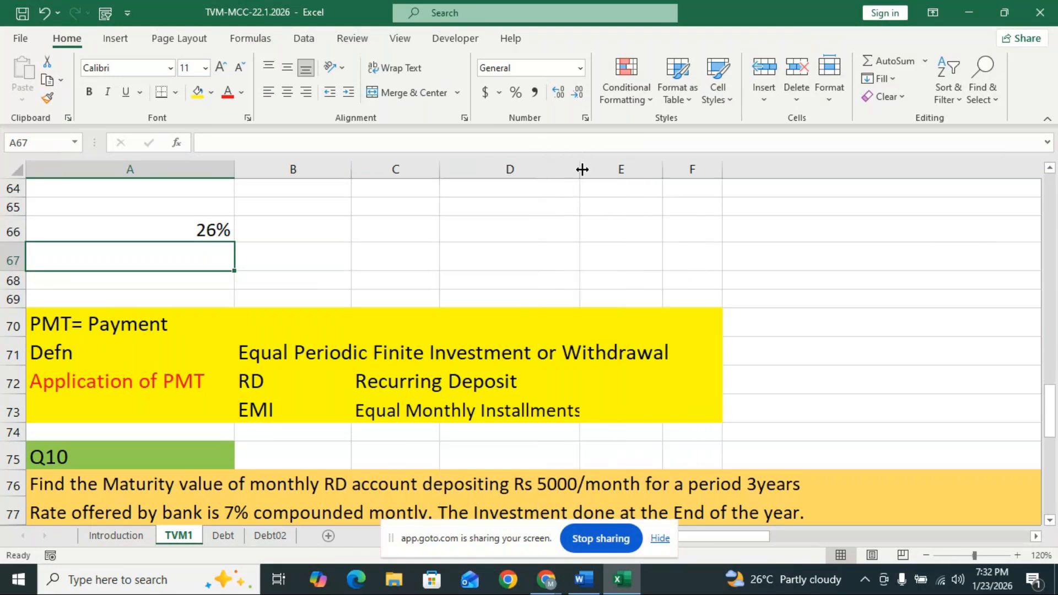
left_click_drag(582, 169, 610, 171)
left_click(530, 404)
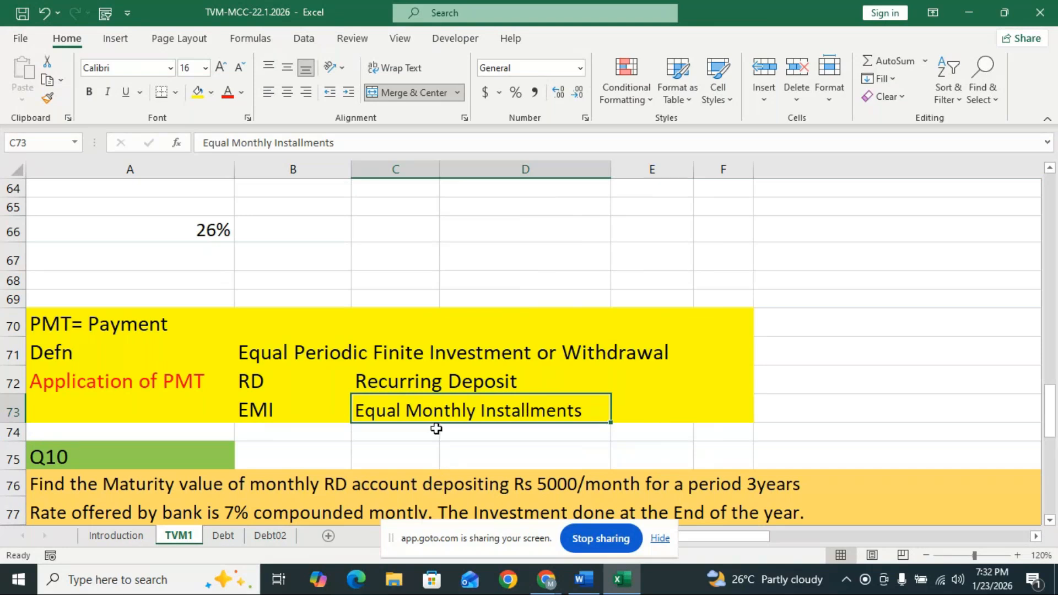
scroll(436, 428, "down", 1)
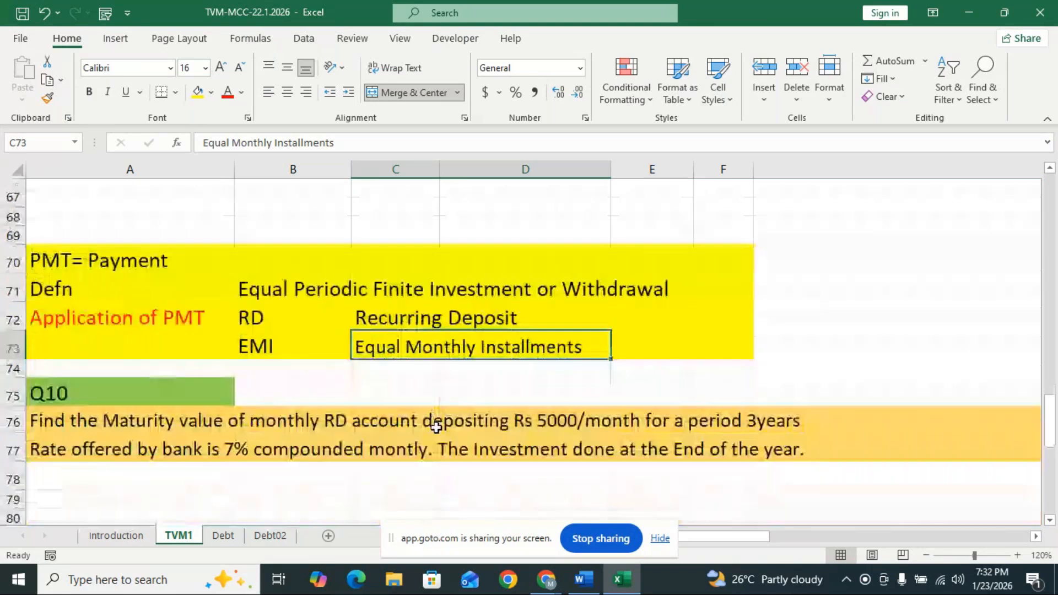
- Correct the misspelled word "montly" to "monthly" in the Q10 question text in A77
scroll(436, 427, "down", 1)
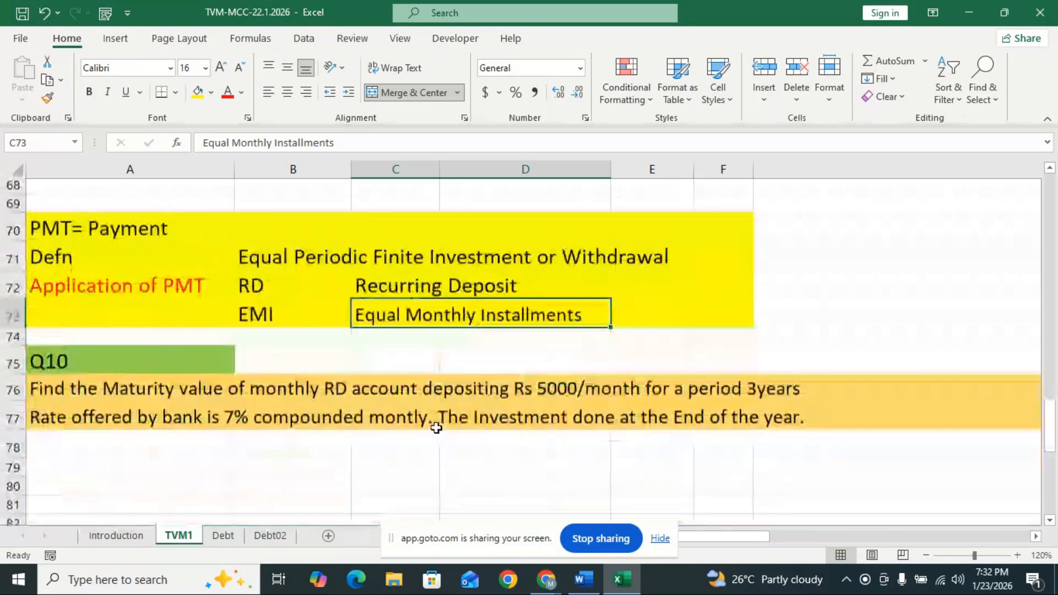
scroll(436, 429, "down", 2)
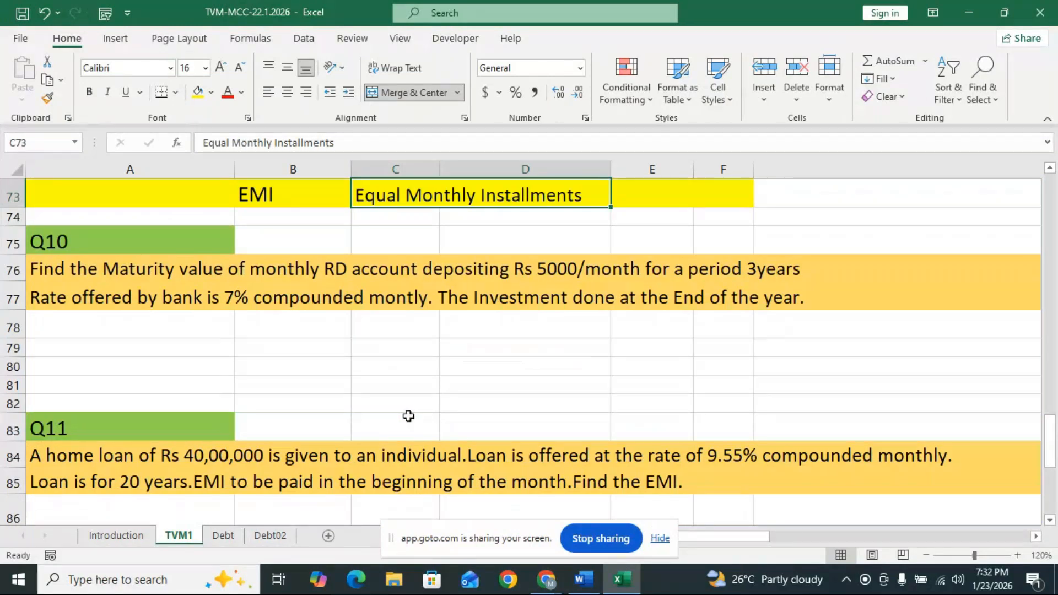
left_click(422, 301)
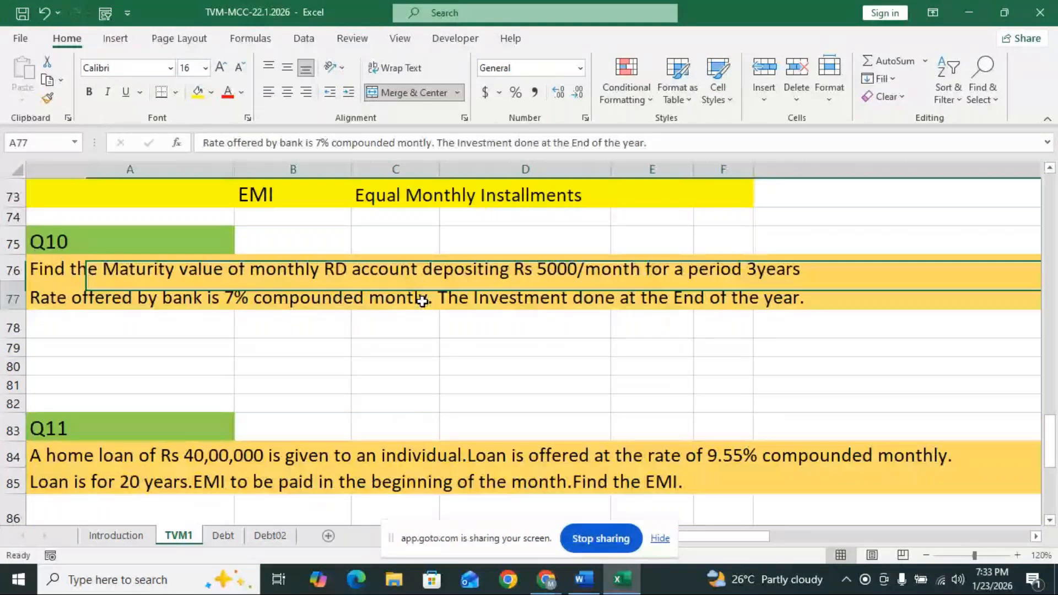
double_click(422, 300)
type("h")
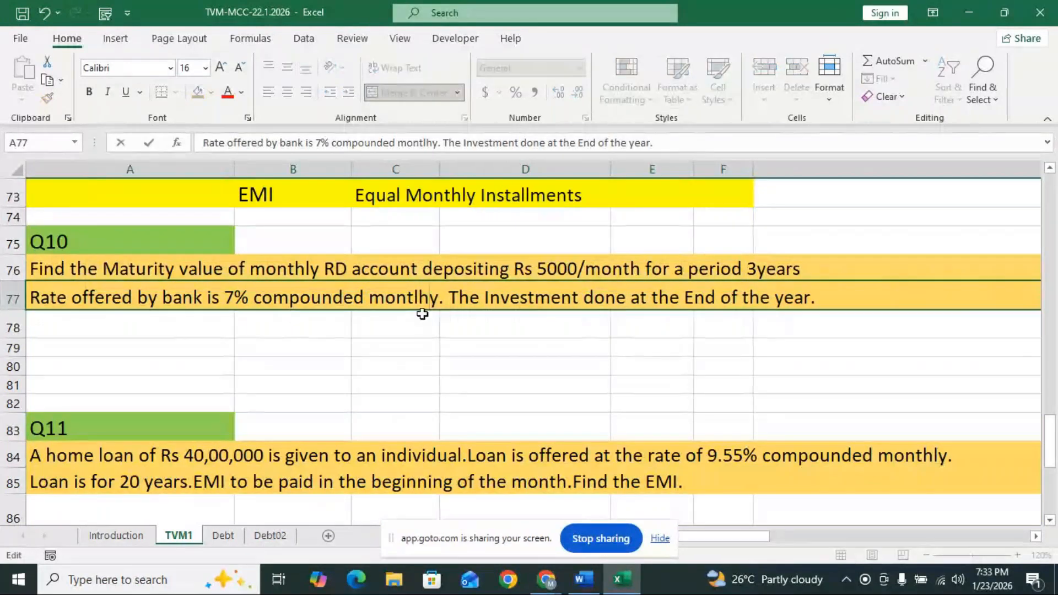
key("BackSpace")
key("BackSpace")
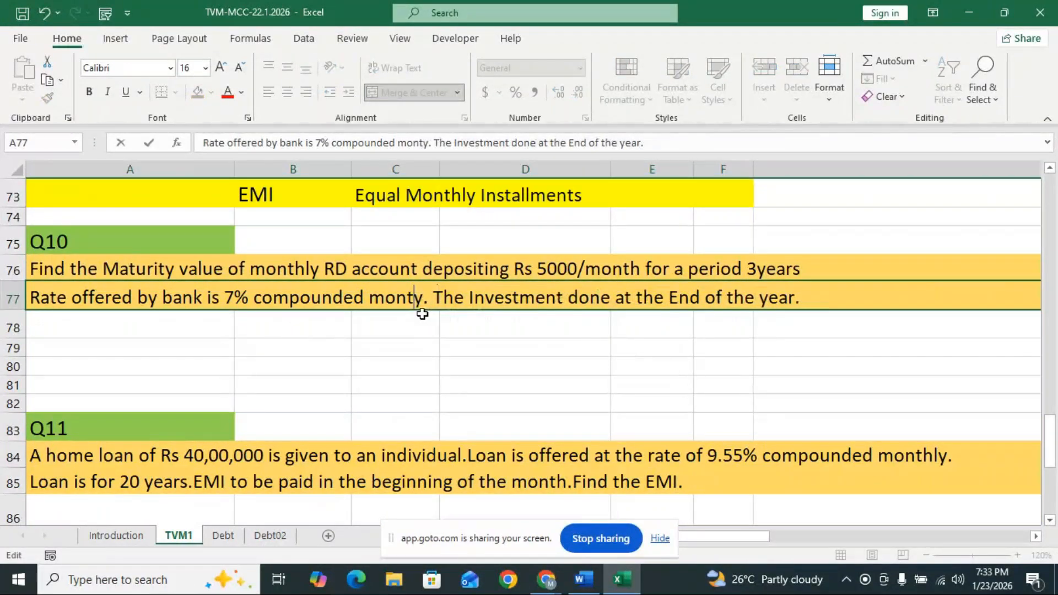
type("hl")
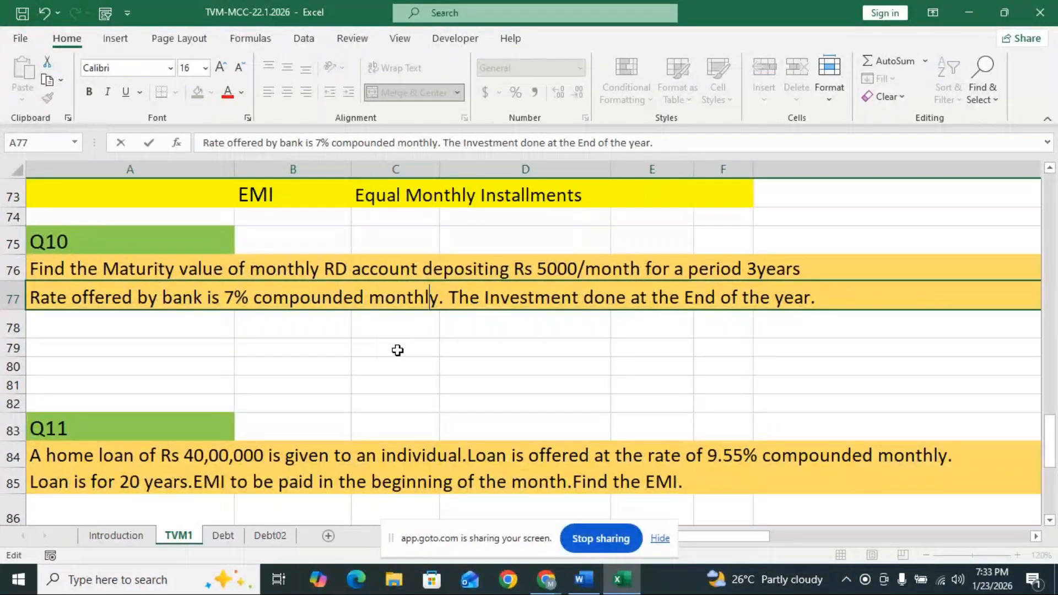
- Set the font size of the Q10 answer cell A79 to 14
left_click(165, 349)
left_click(221, 72)
left_click(221, 72)
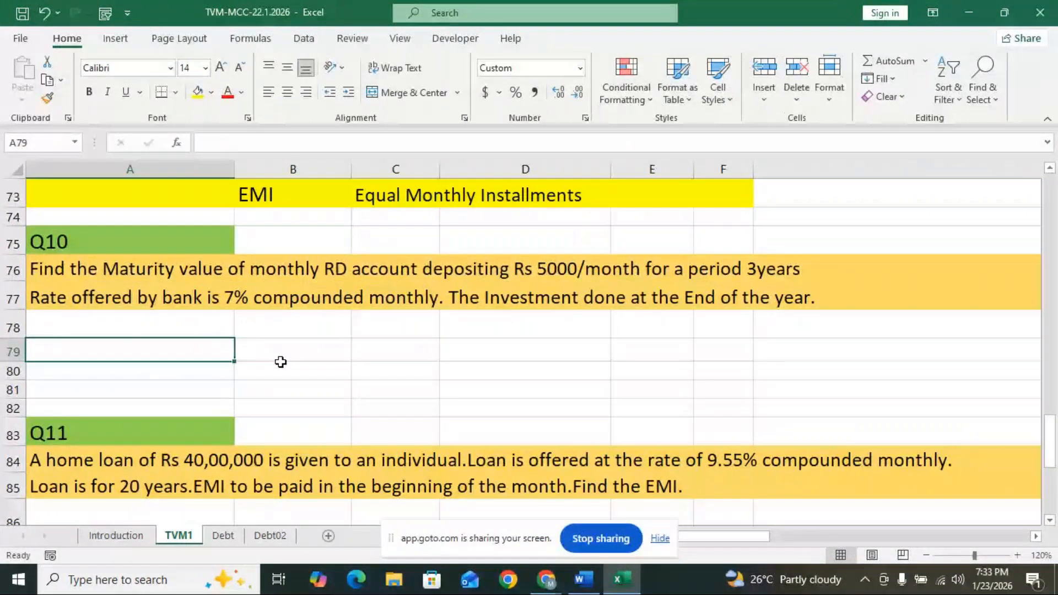
- Enter =FV(7%/12,3*12,0,-5000,0) in A79 as a first attempt at the Q10 maturity value
left_click(1049, 521)
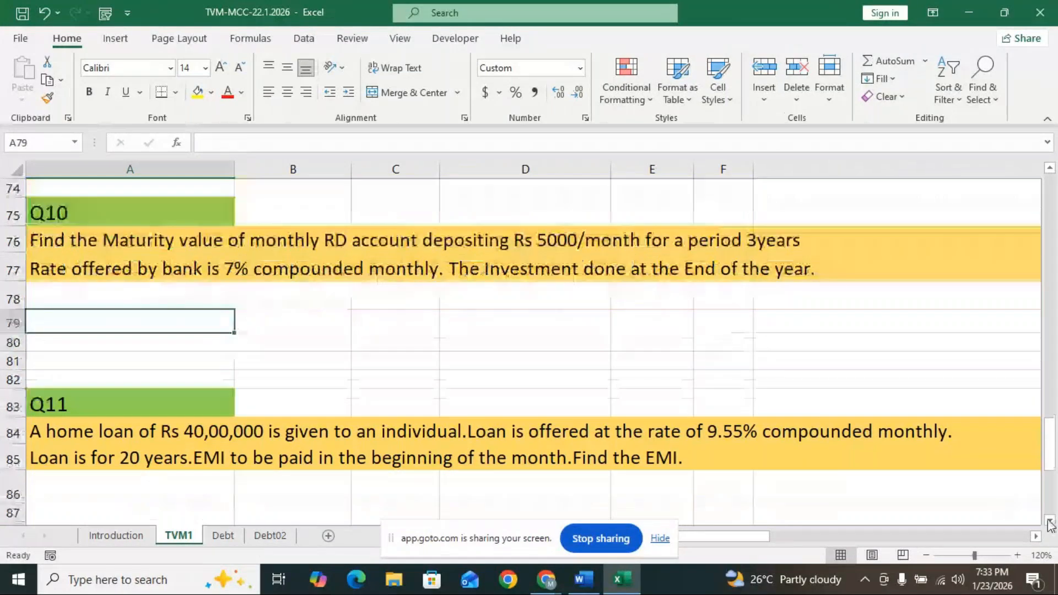
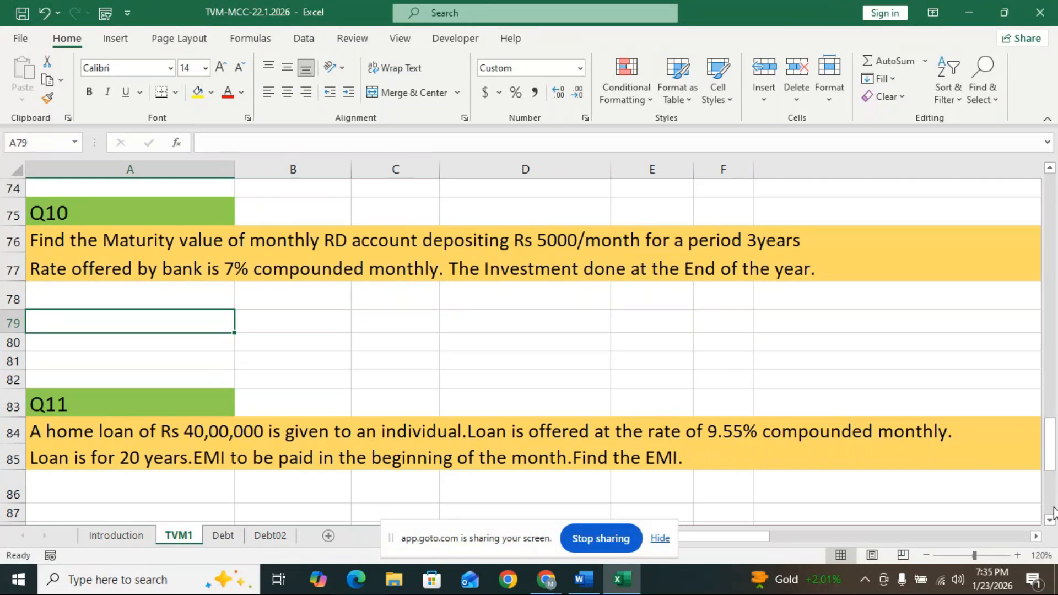
type("=")
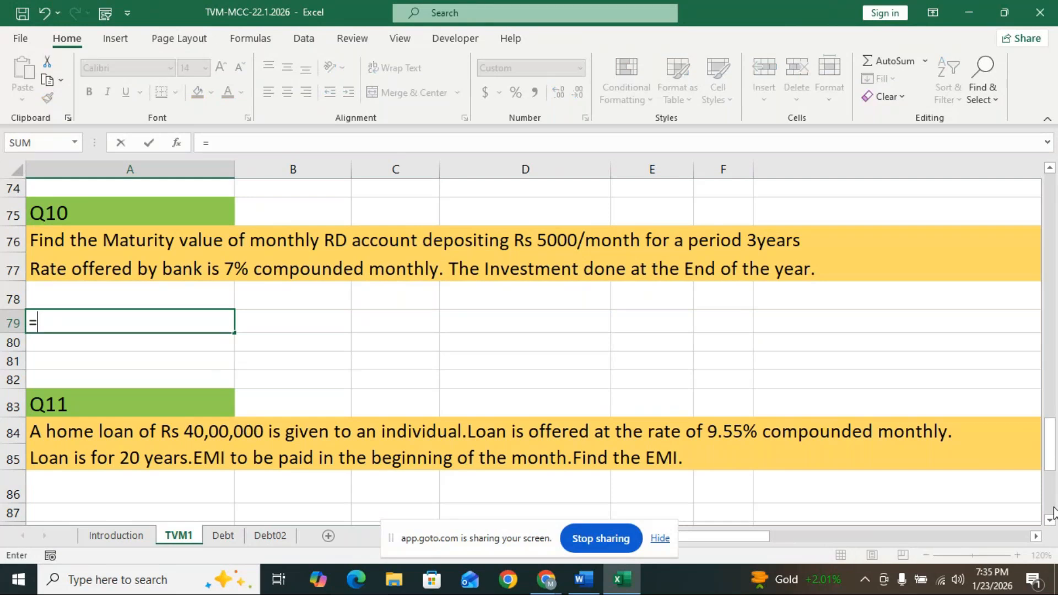
type("fv")
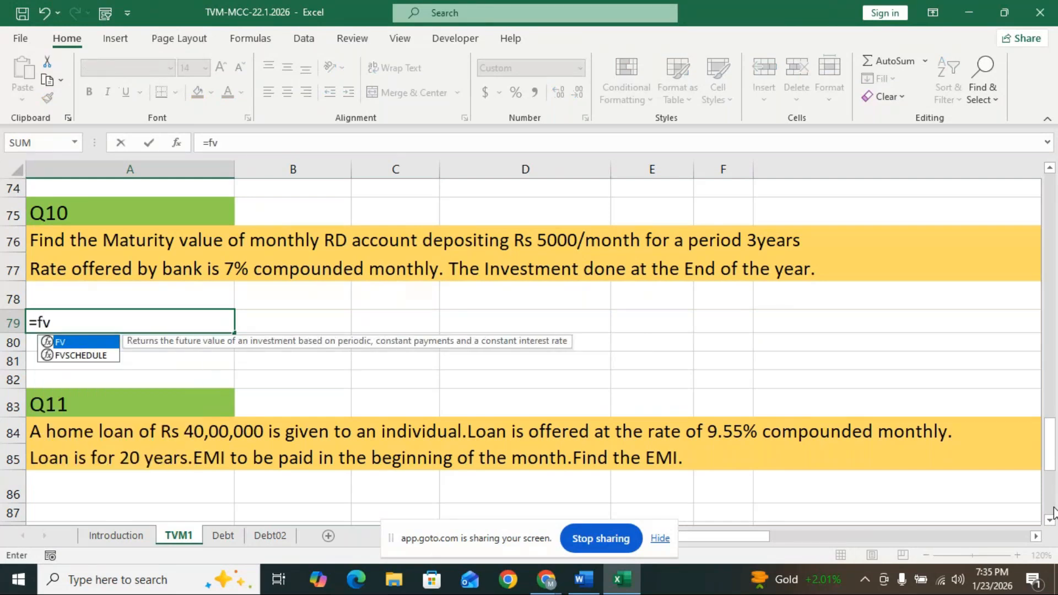
double_click(88, 343)
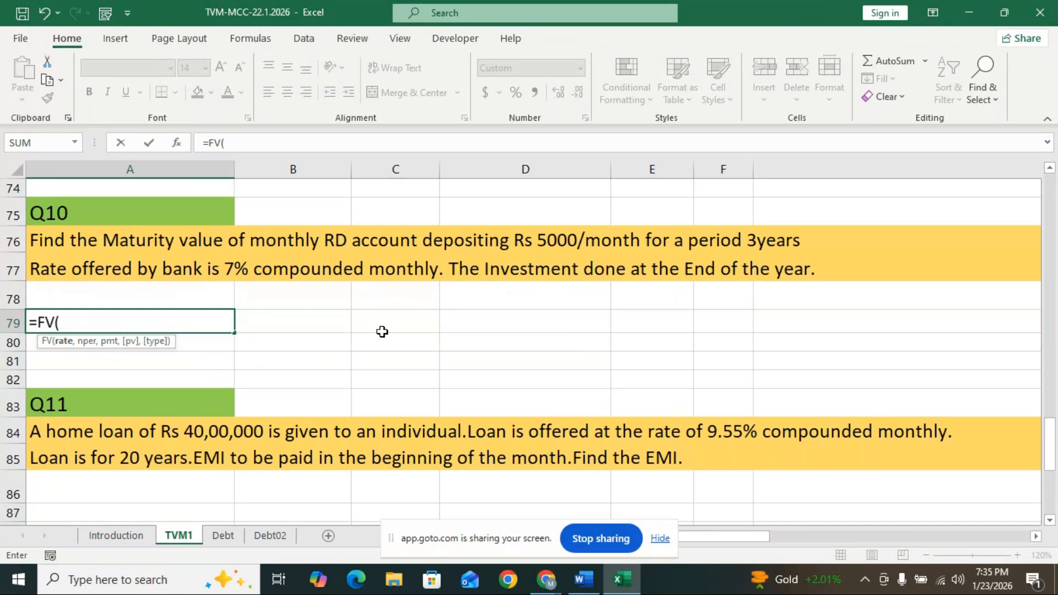
type("7%/12,")
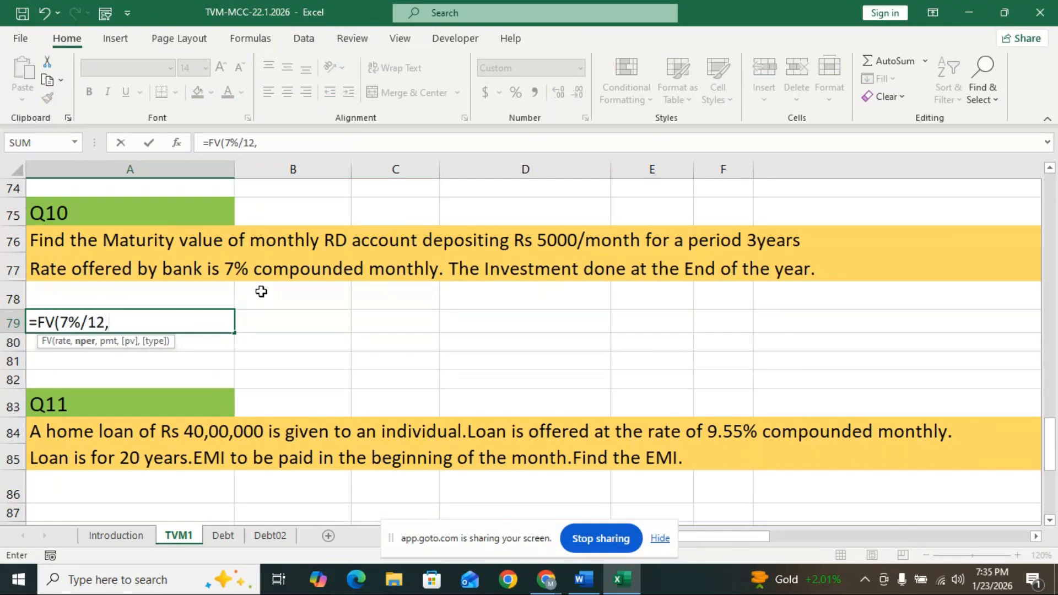
type("3*12,")
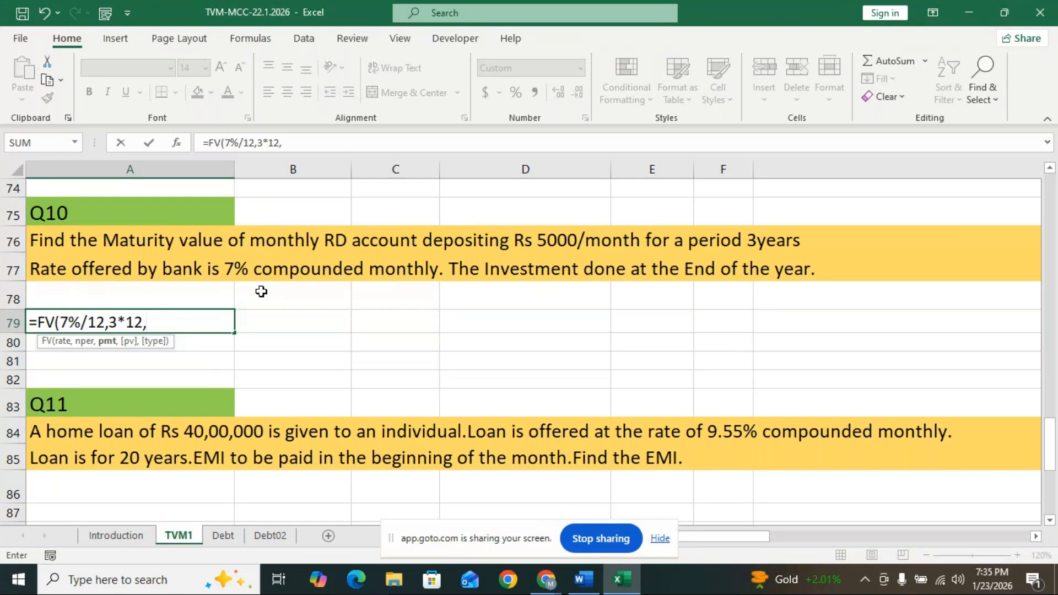
type("0,-500")
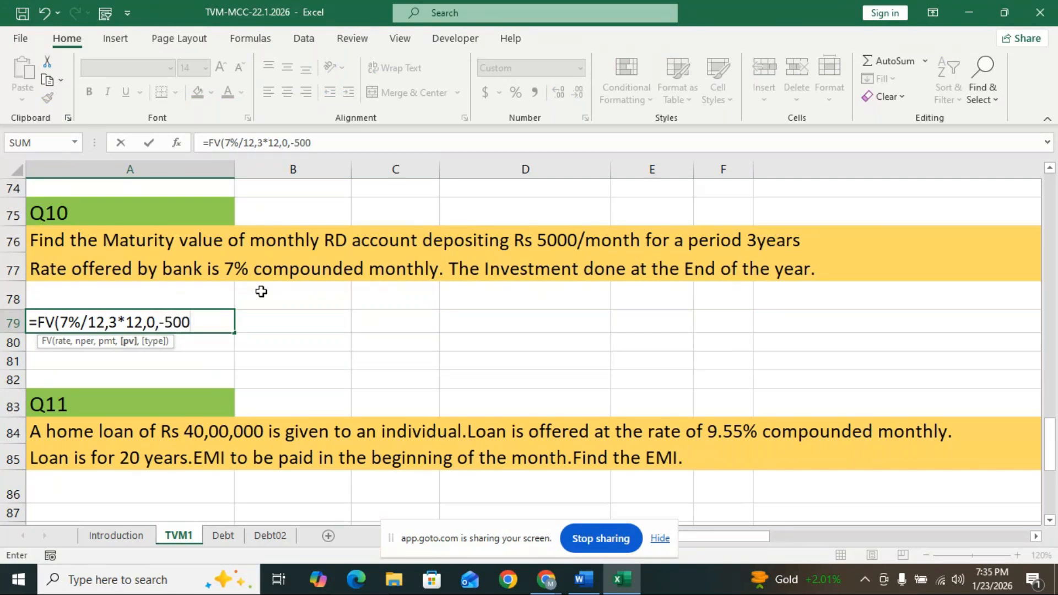
type("0,")
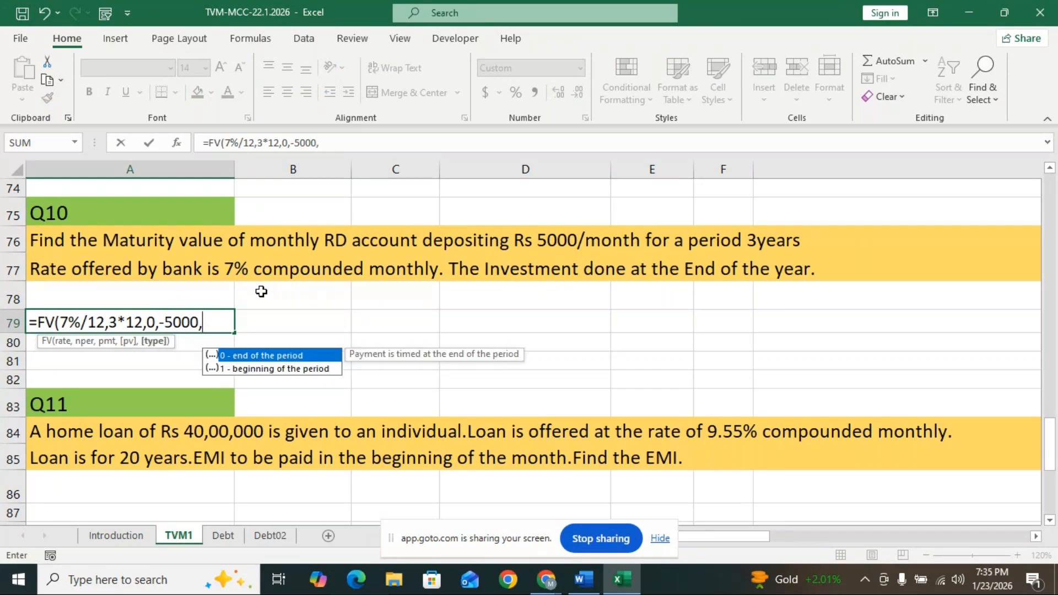
type("0)")
key("Return")
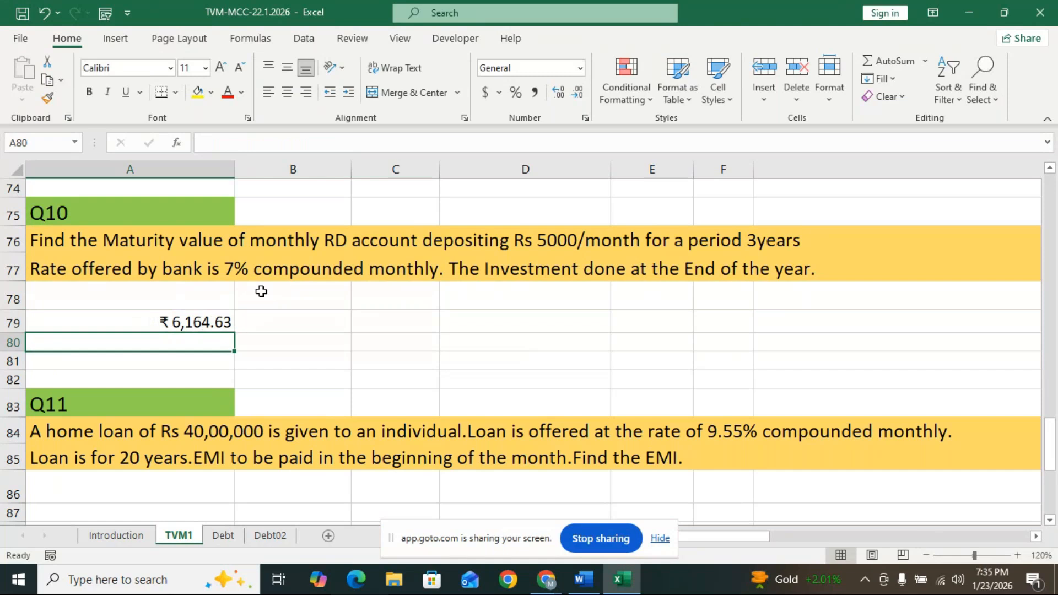
- Try the A79 formula without monthly compounding as =FV(7%,3,0,-5000,0)
left_click(202, 322)
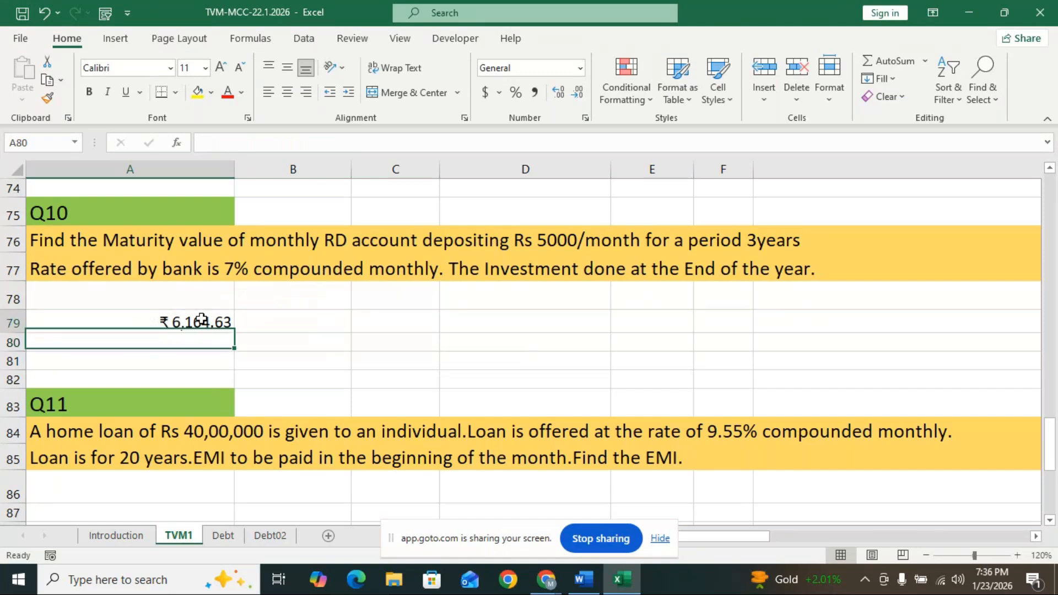
double_click(202, 323)
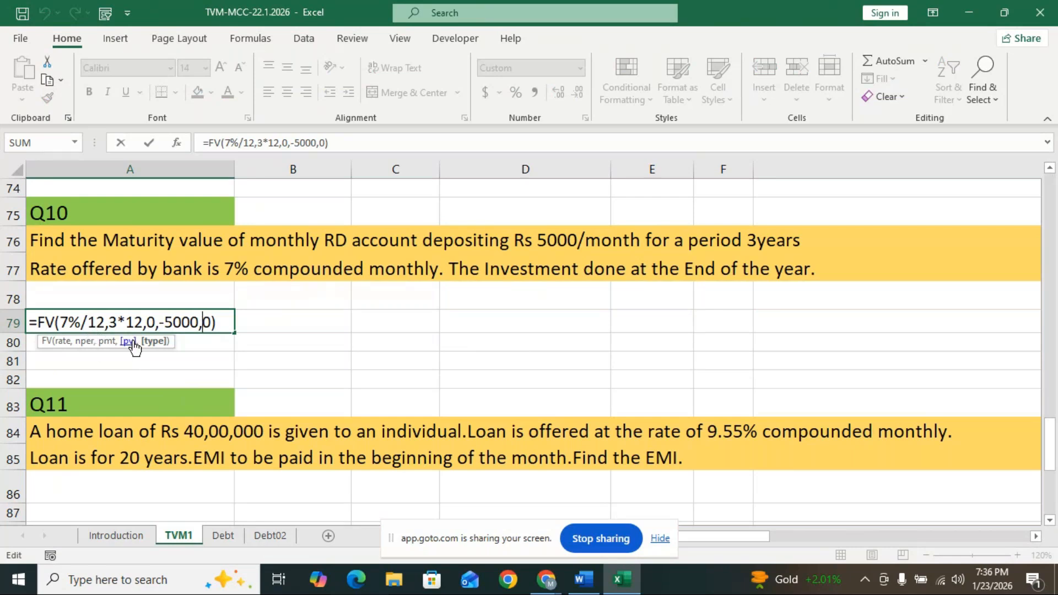
left_click(105, 321)
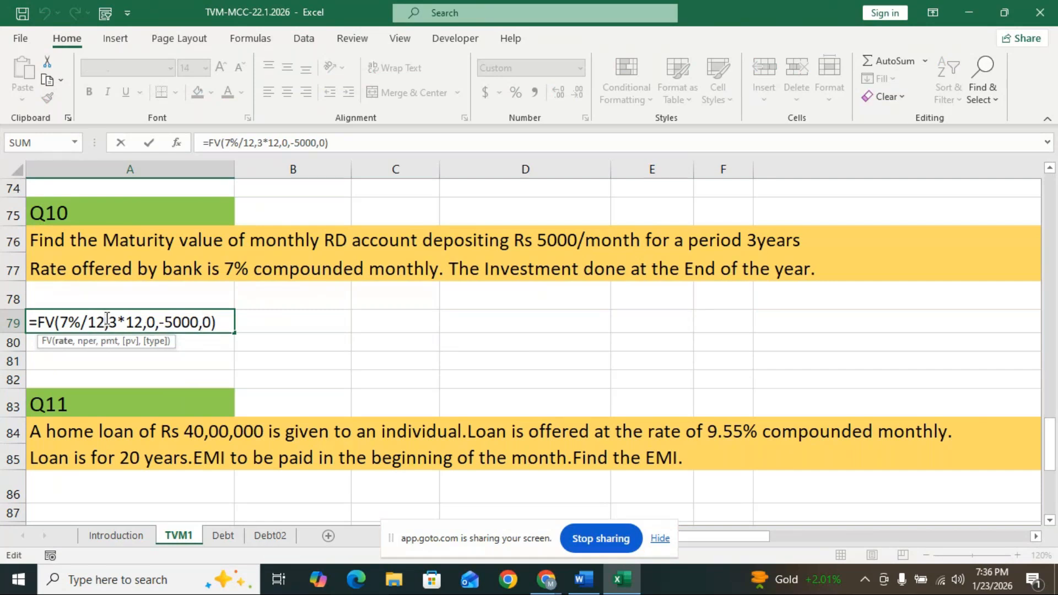
key("BackSpace")
key("BackSpace")
key("BackSpace")
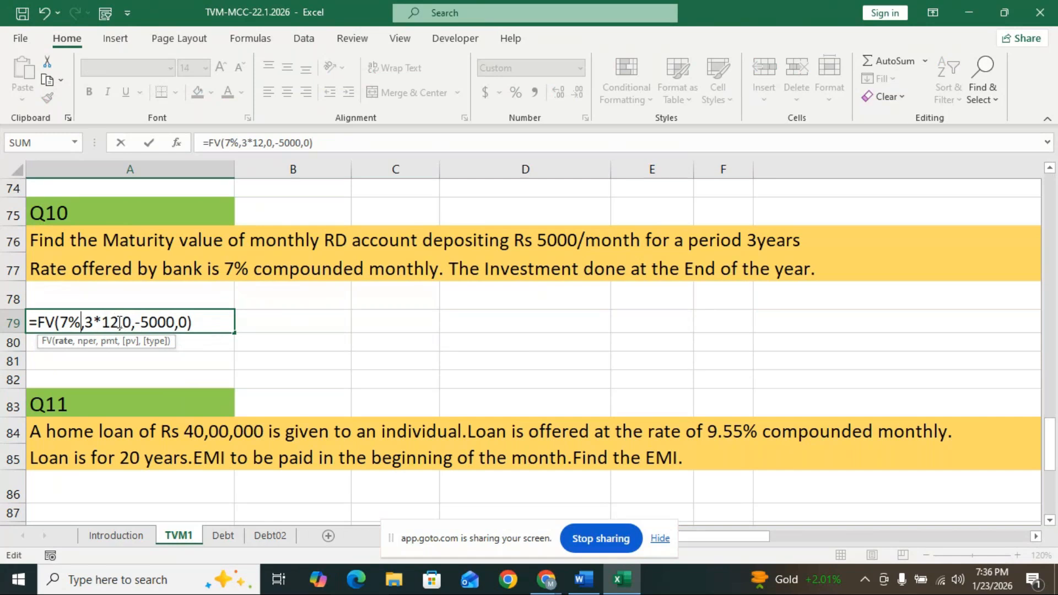
left_click(118, 321)
key("BackSpace")
key("BackSpace")
key("BackSpace")
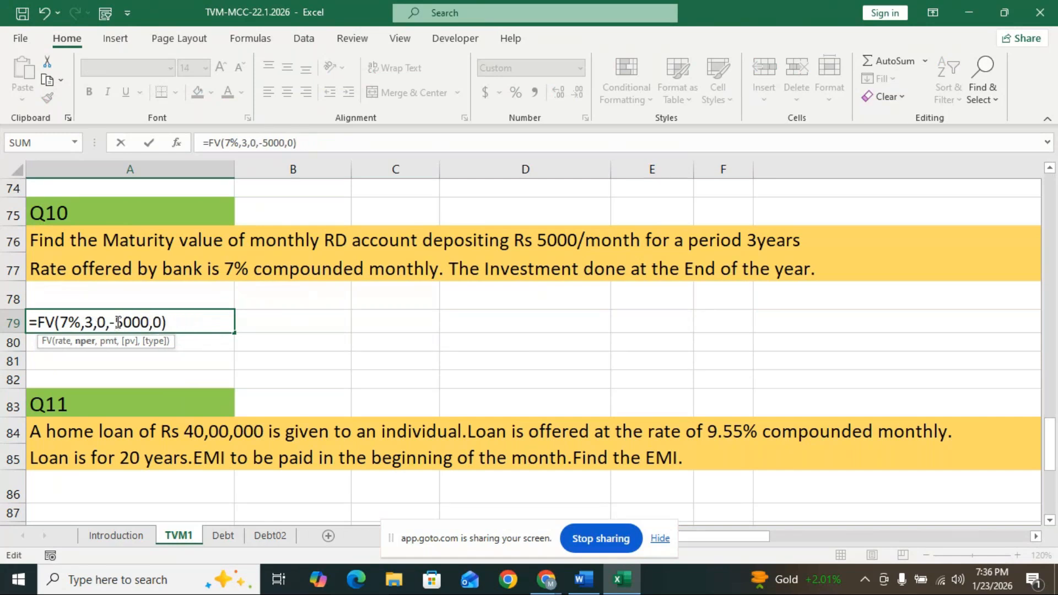
key("Return")
- Replace the formula in A79 with the plain value 199650.50 as the Q10 target answer
left_click(160, 321)
key("BackSpace")
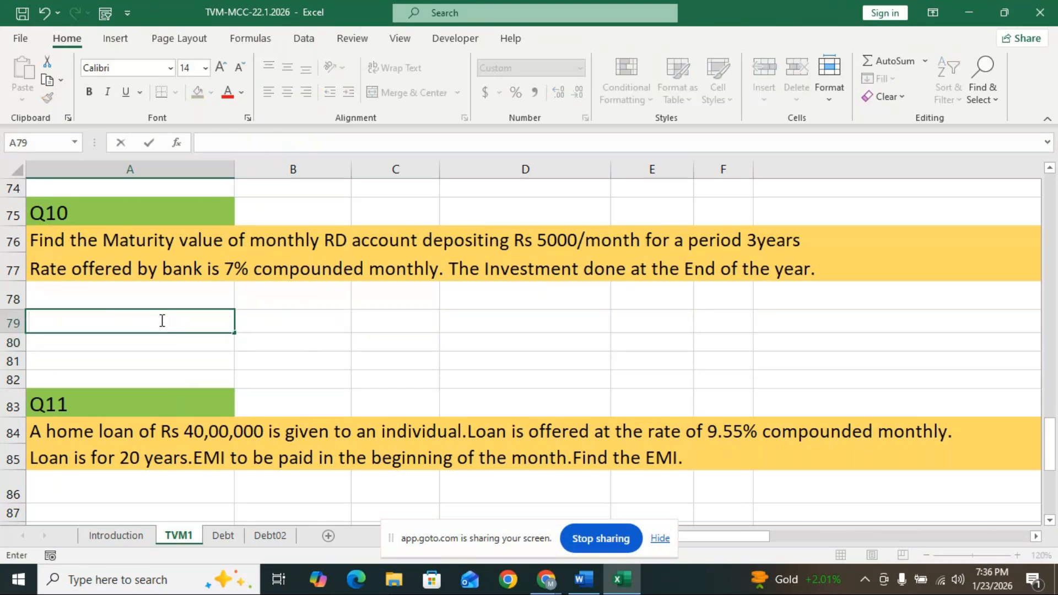
type("19")
type("9650.50")
key("Return")
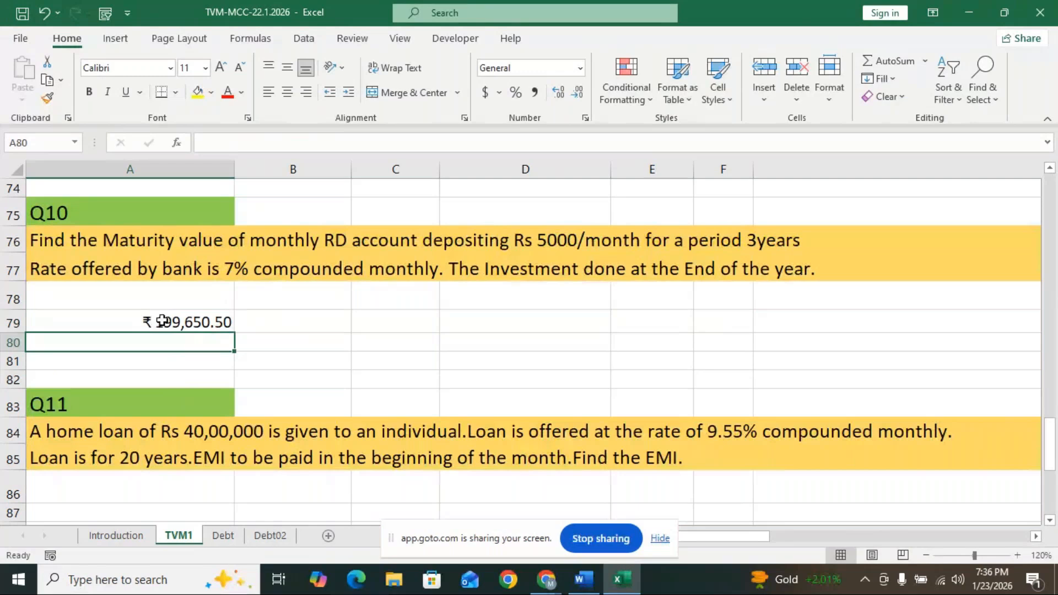
- Check the chat in the GoTo Meeting window and return to the Excel workbook with B79 selected
left_click(293, 324)
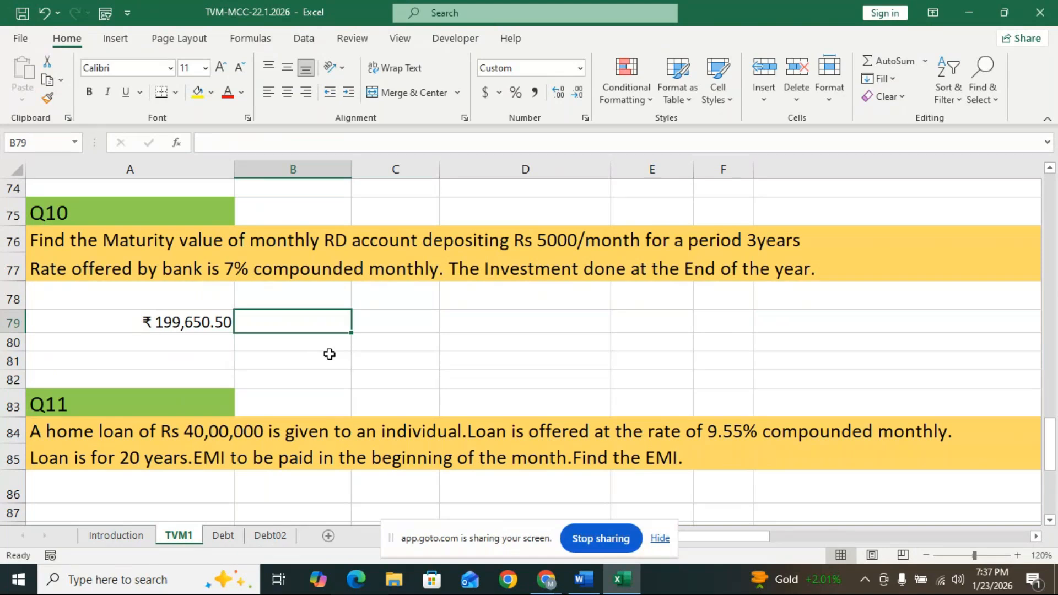
left_click(569, 358)
left_click(331, 319)
left_click(580, 582)
left_click(585, 582)
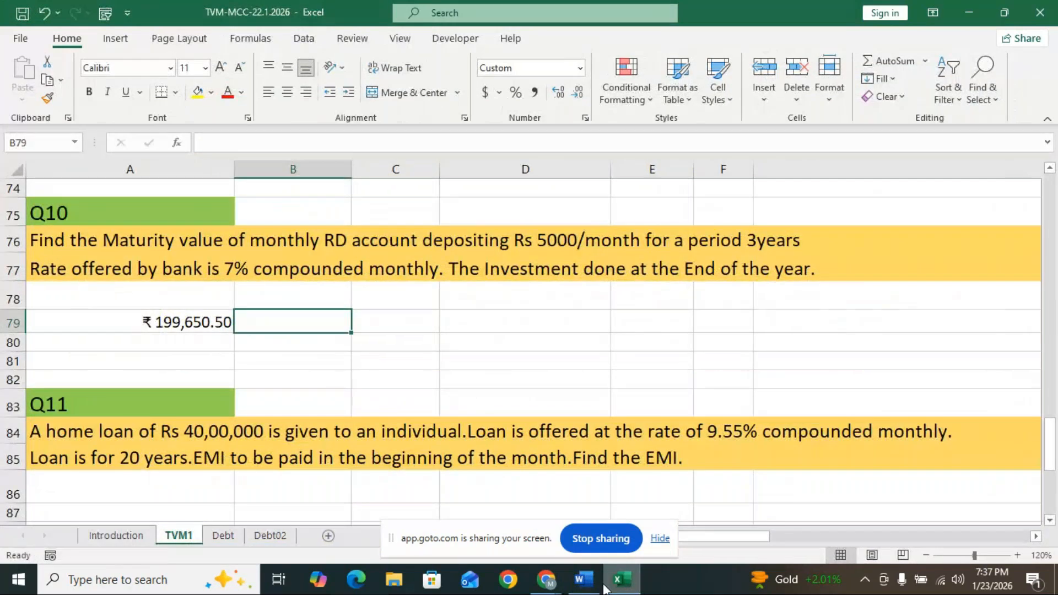
left_click(605, 588)
mouse_move(590, 590)
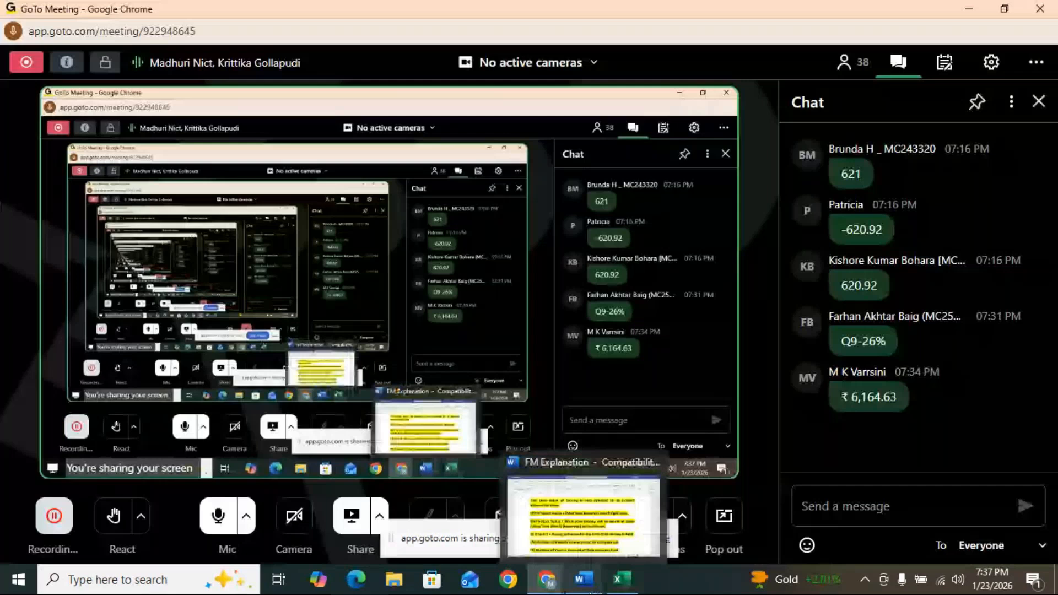
left_click(622, 579)
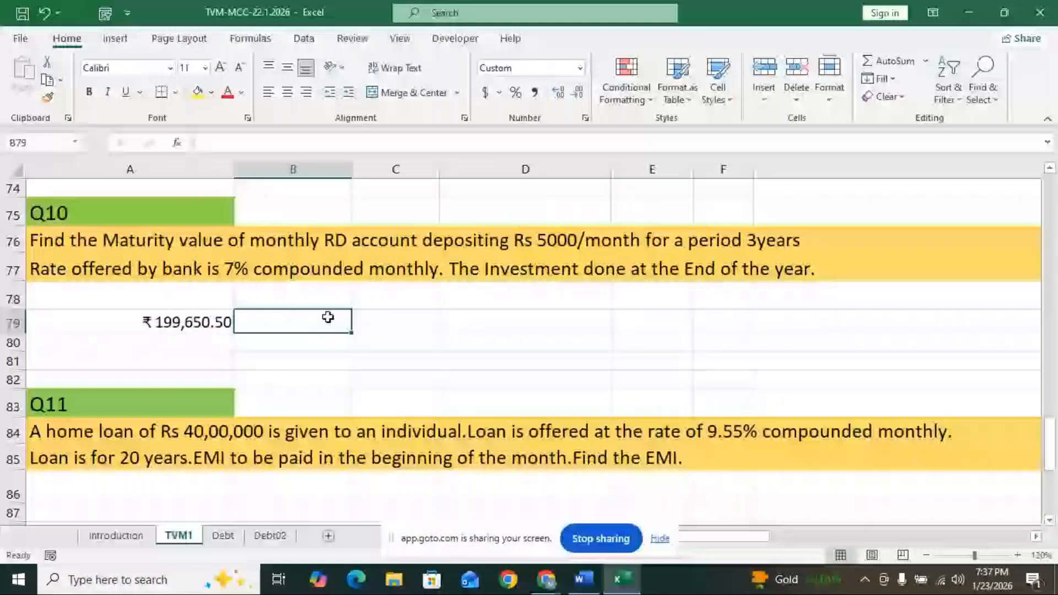
- Enter =FV(7%/12,3*12,0,-5000,0) in B79, with the Rs 5000 deposit as the present value
type("=")
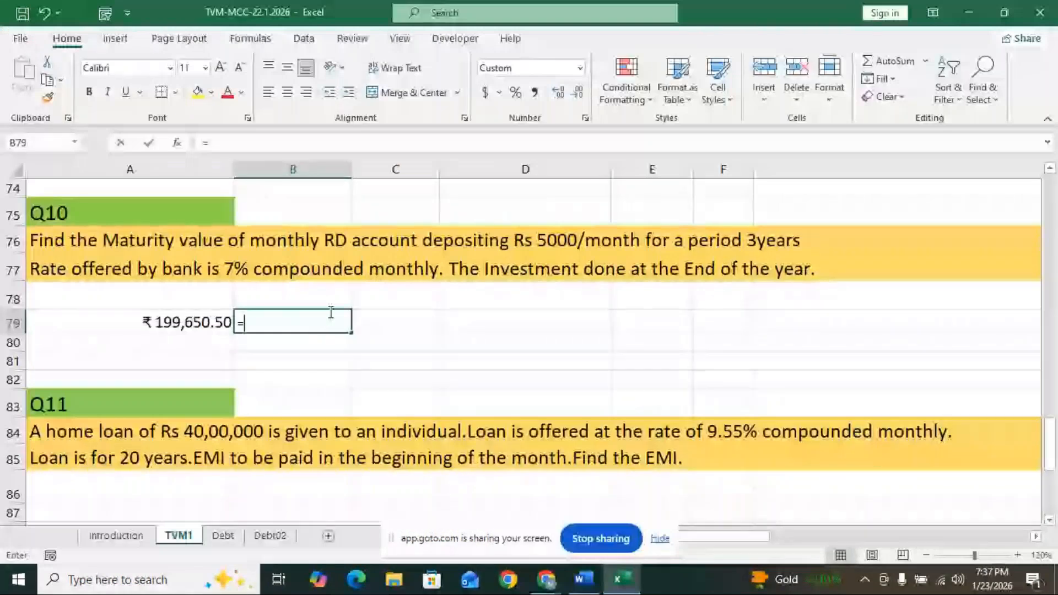
type("fv")
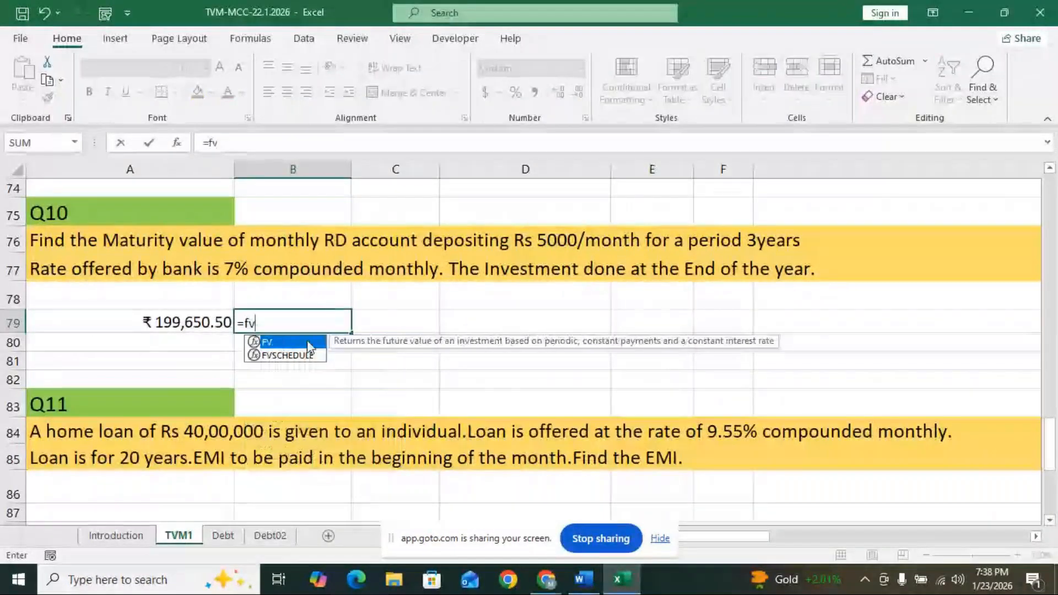
double_click(307, 339)
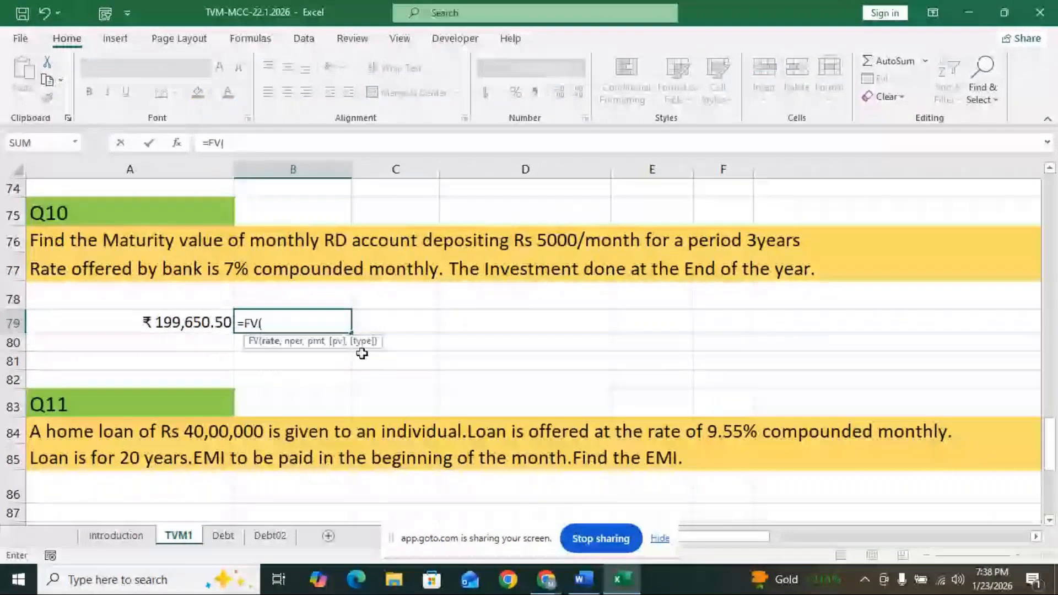
type("7")
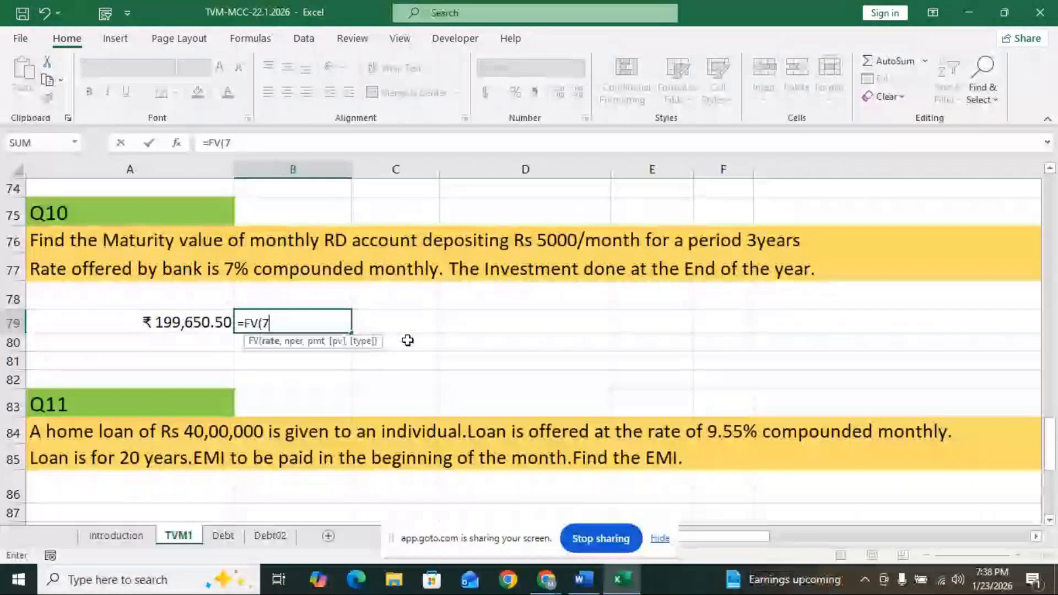
type("%")
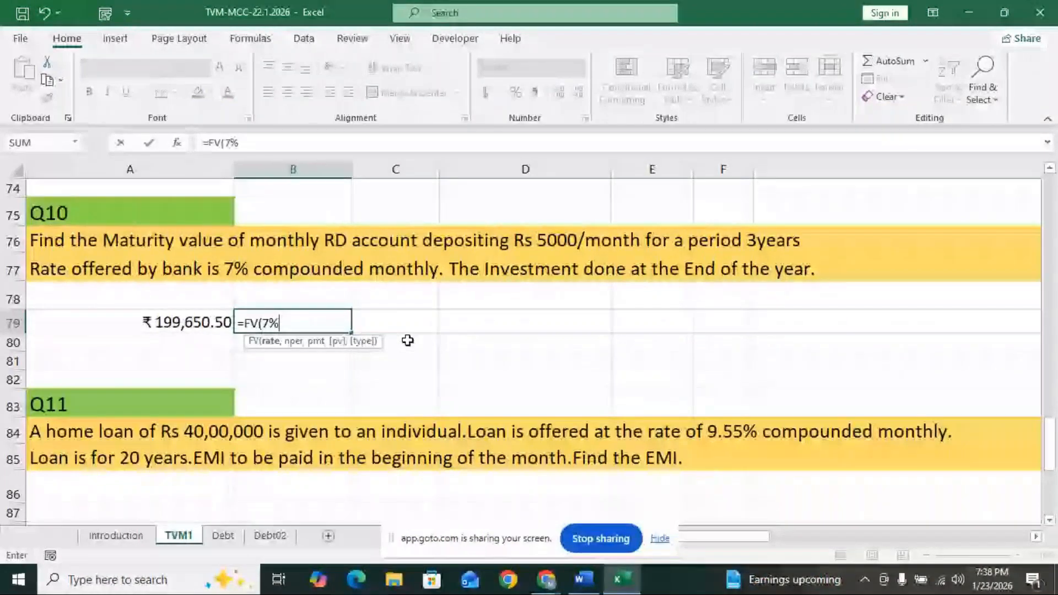
type("/")
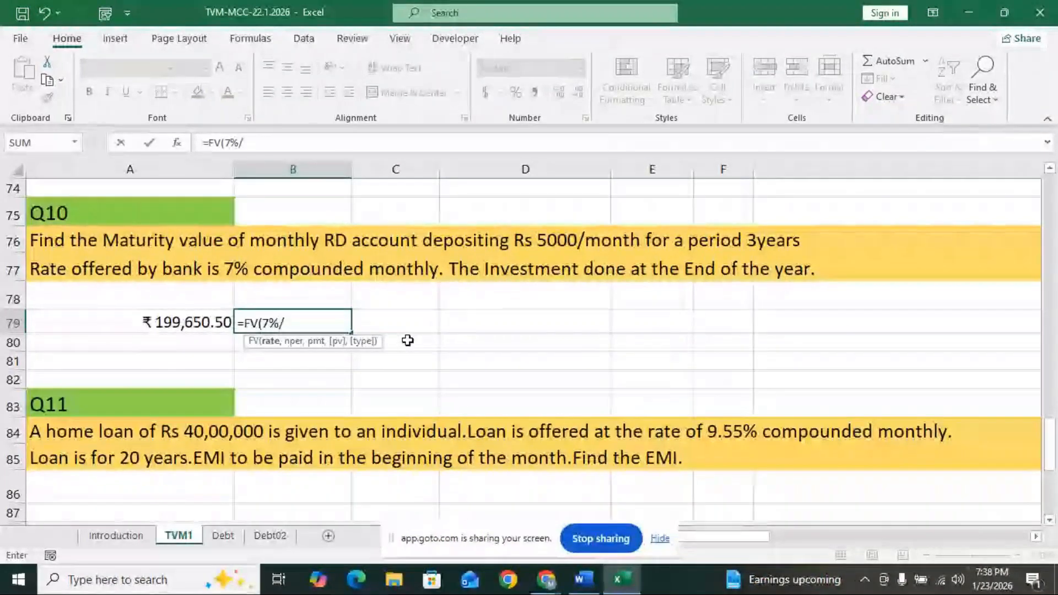
type("12")
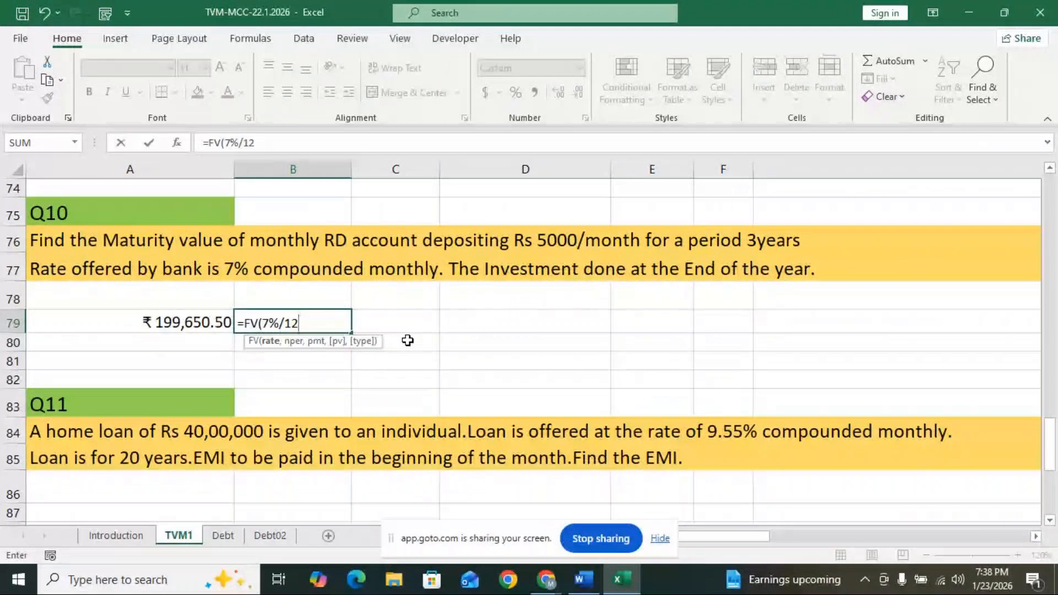
type(",")
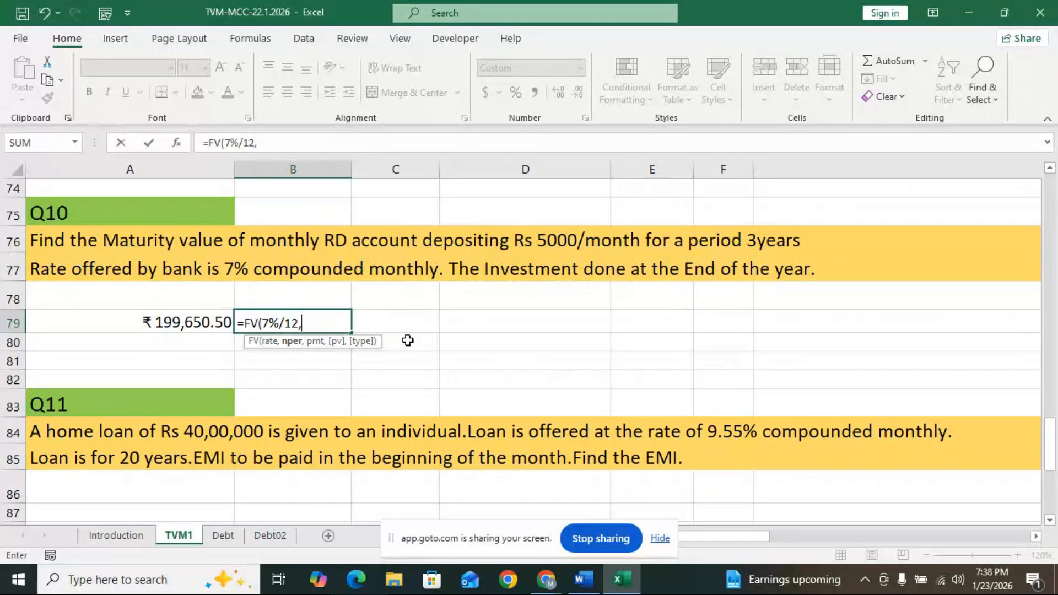
type("3*12,")
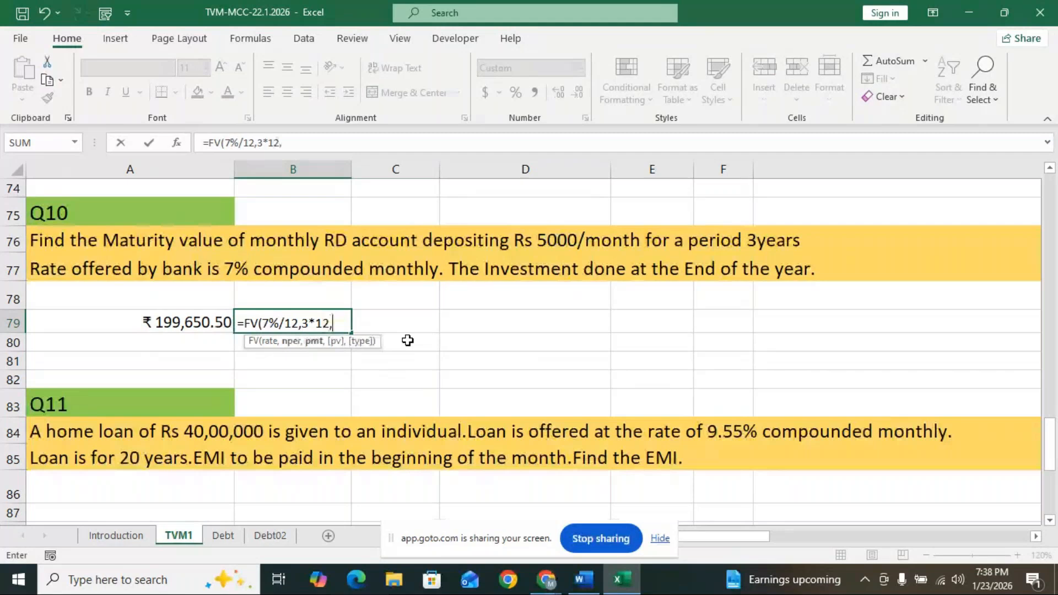
type("0,-")
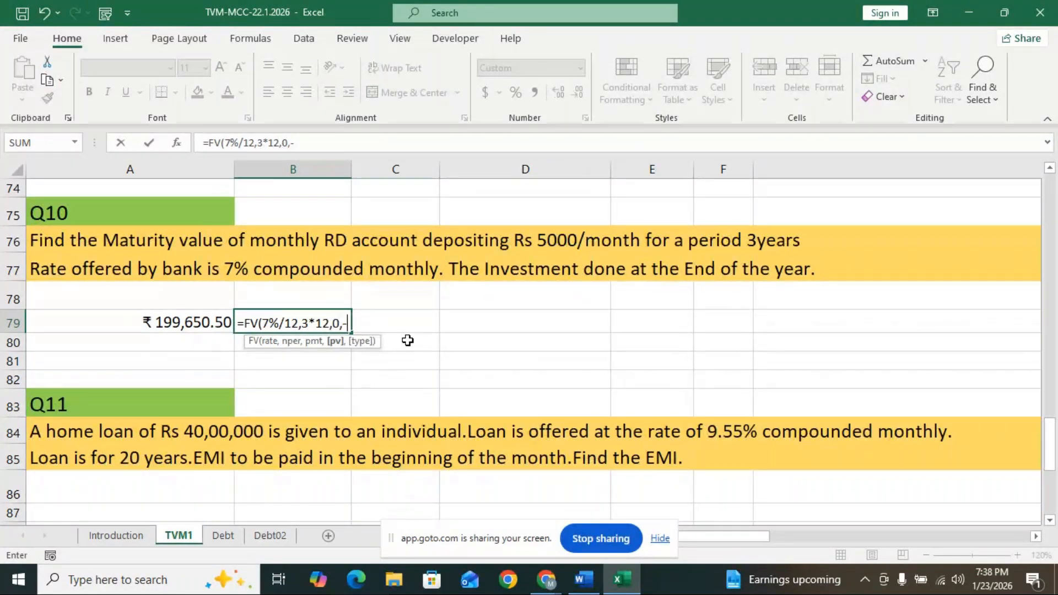
type("50")
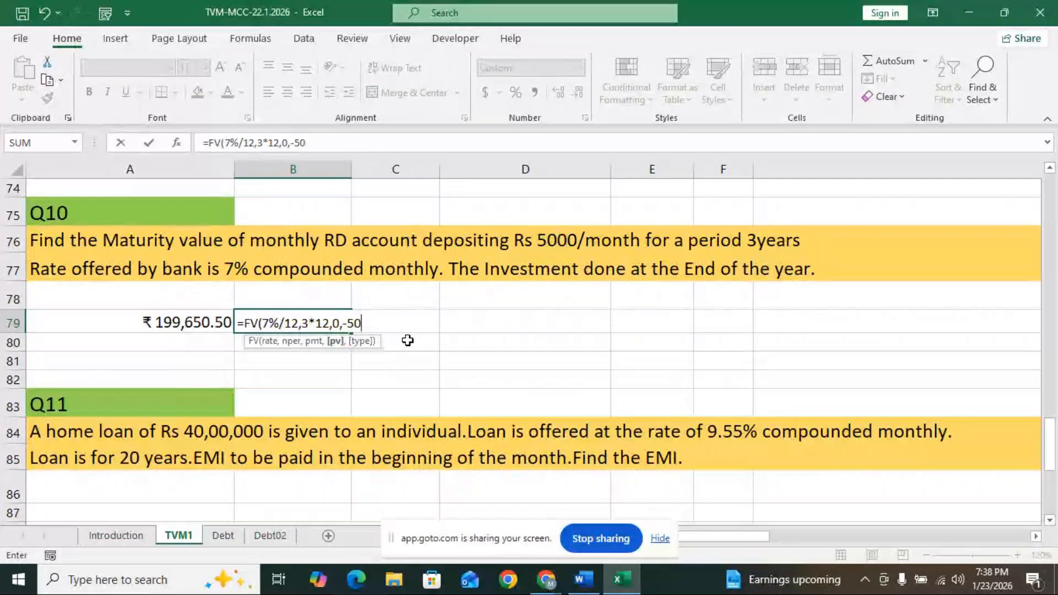
type("0")
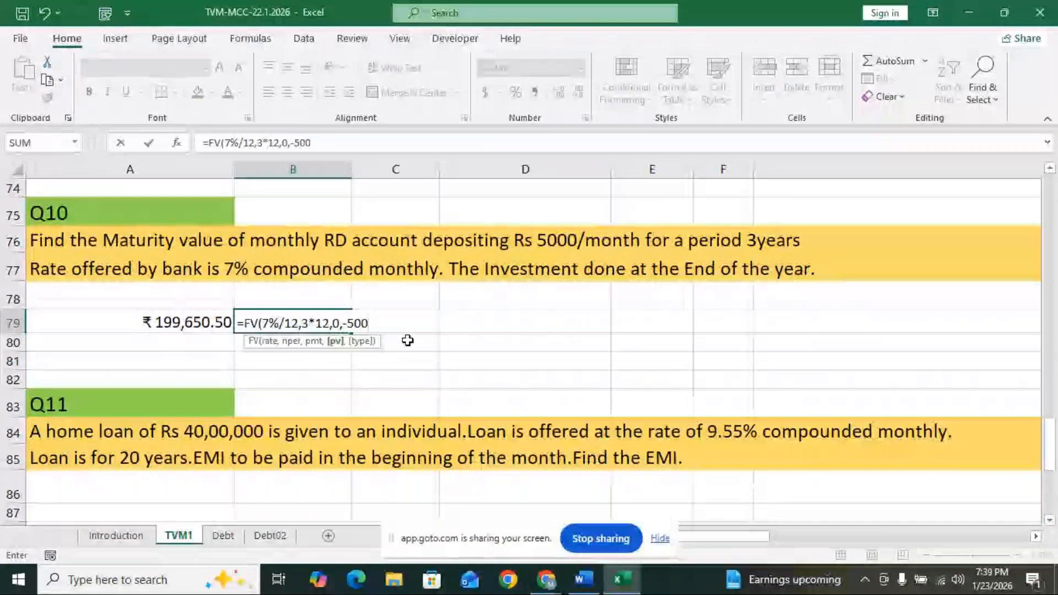
key("Return")
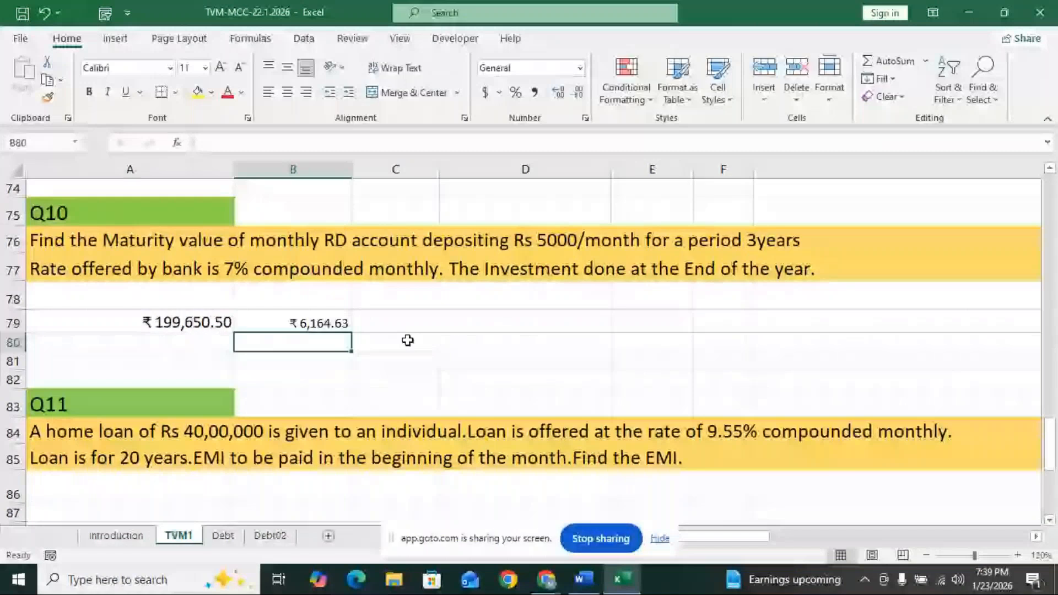
- Replace the B79 formula with =FV(7%/12,3*12,-5000,0,0), making the Rs 5000 deposit the periodic payment
left_click(326, 319)
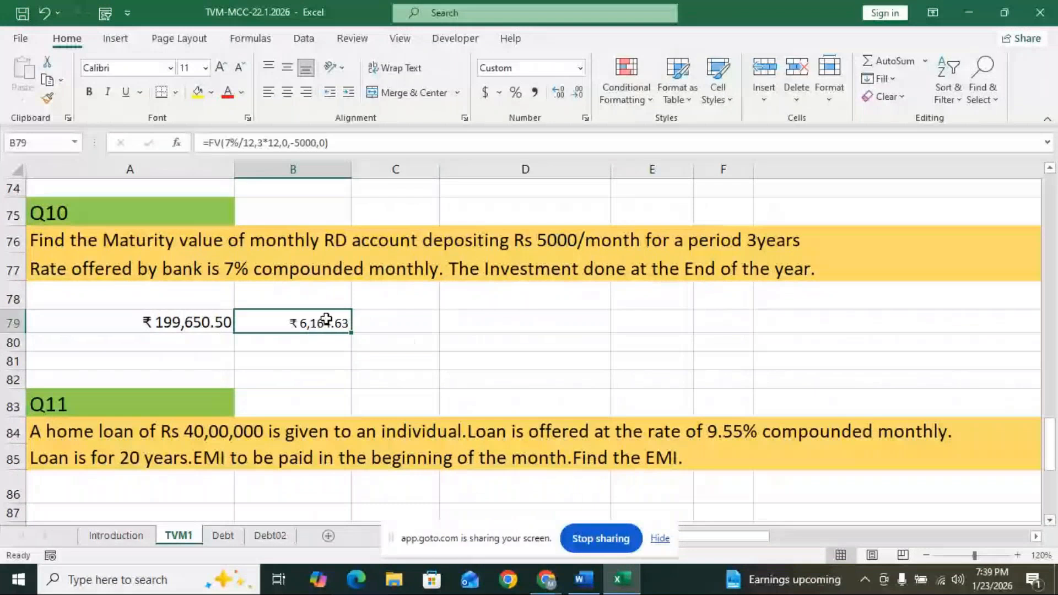
double_click(326, 320)
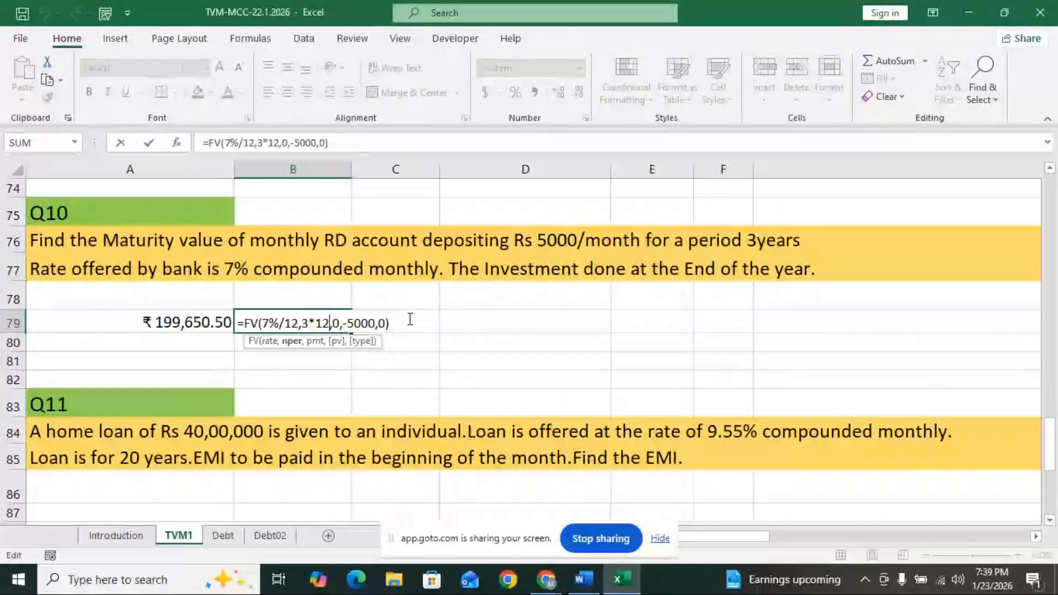
left_click_drag(391, 323, 246, 322)
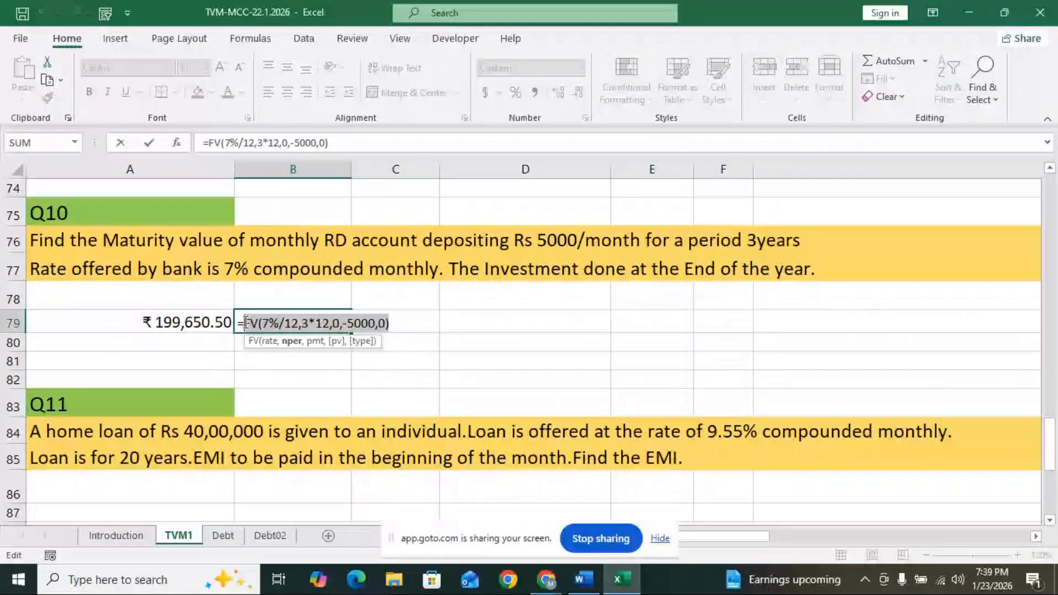
type("fv")
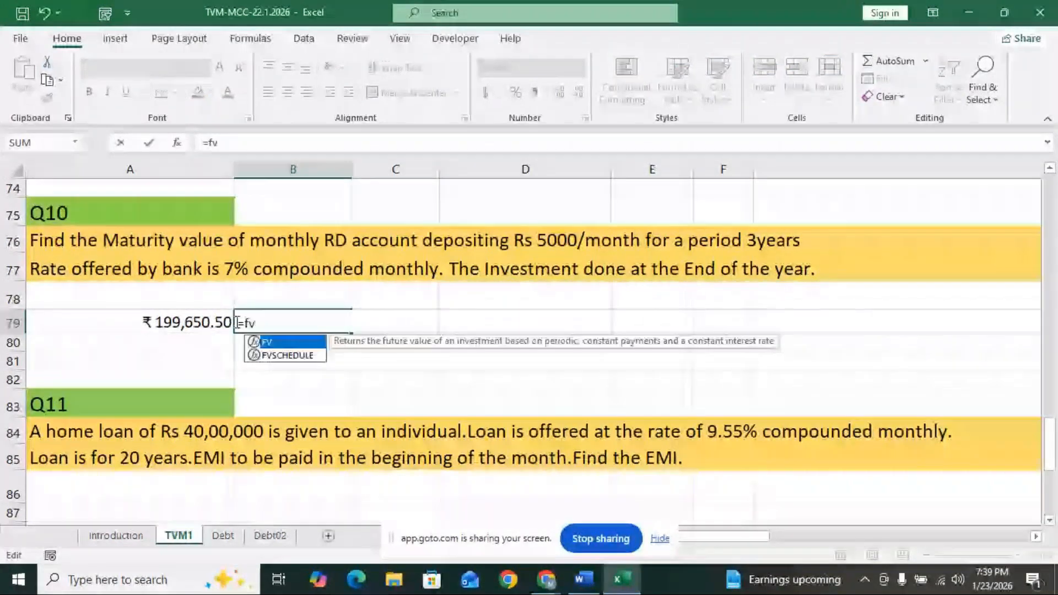
double_click(300, 343)
type("7%12")
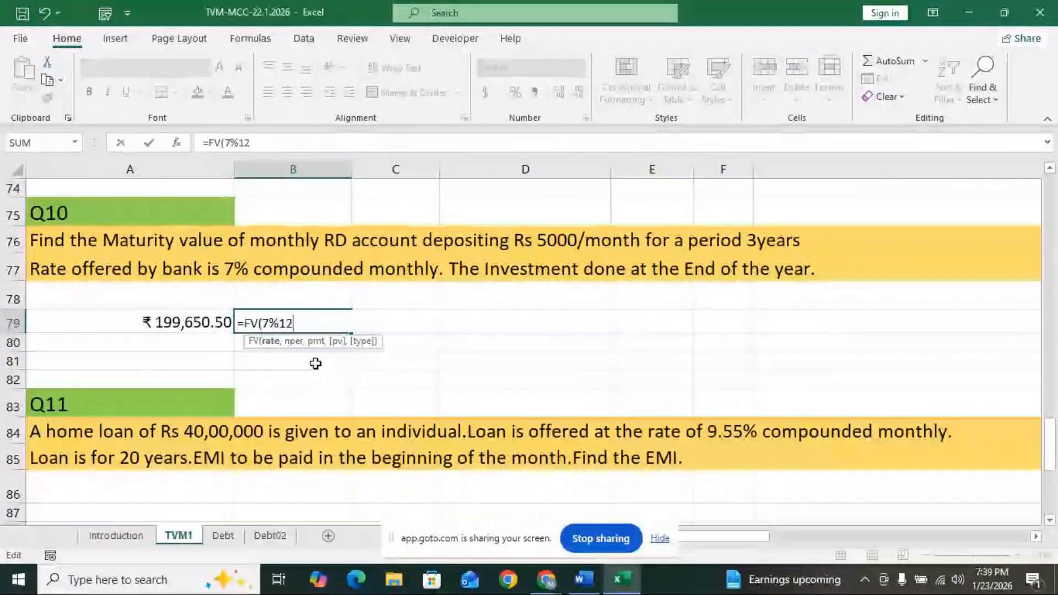
key("BackSpace")
key("BackSpace")
type("/12")
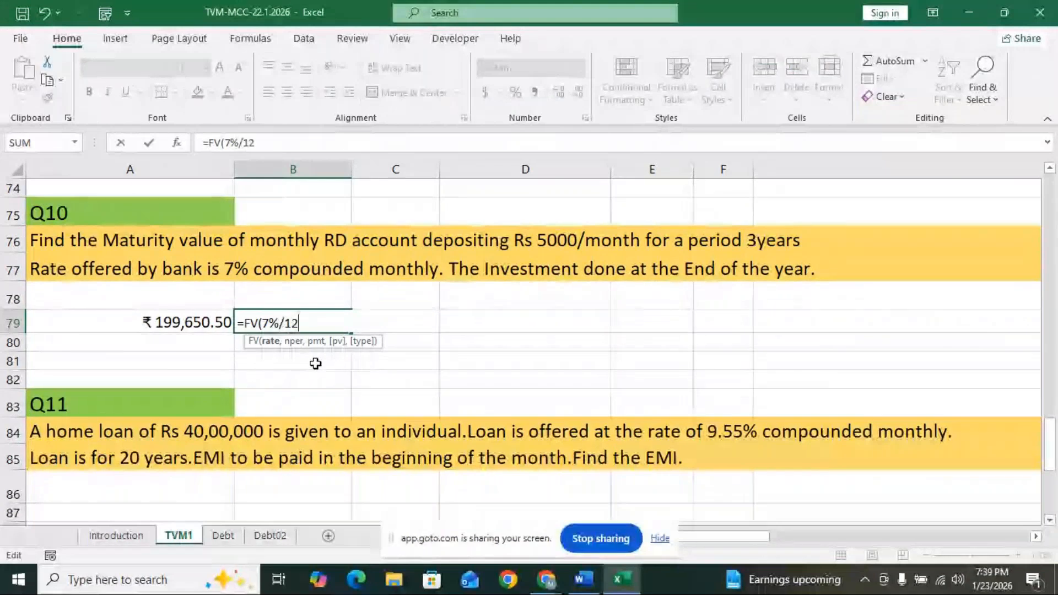
type(",3")
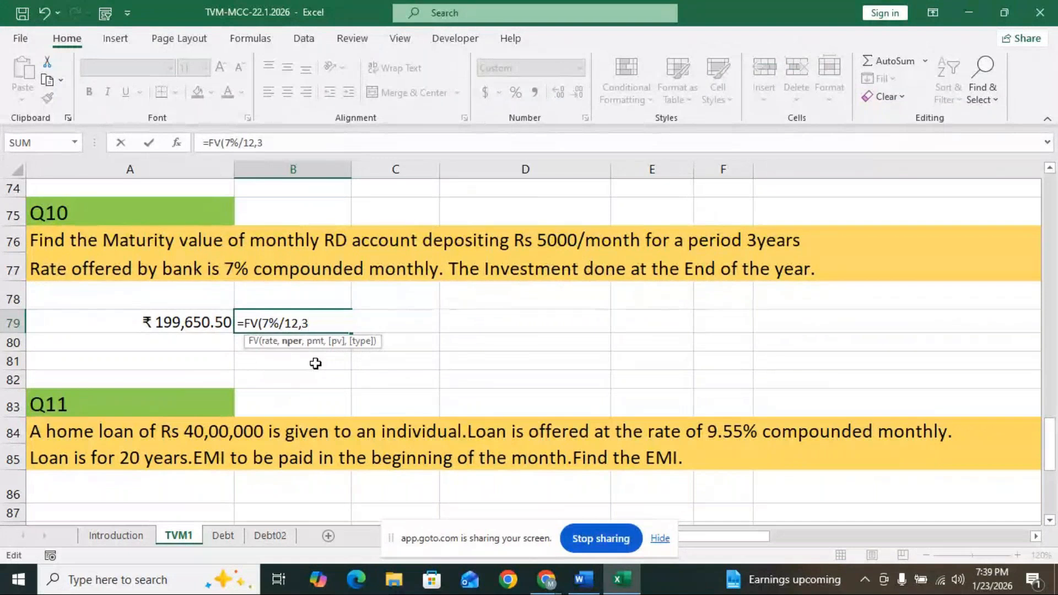
type("*")
type("12")
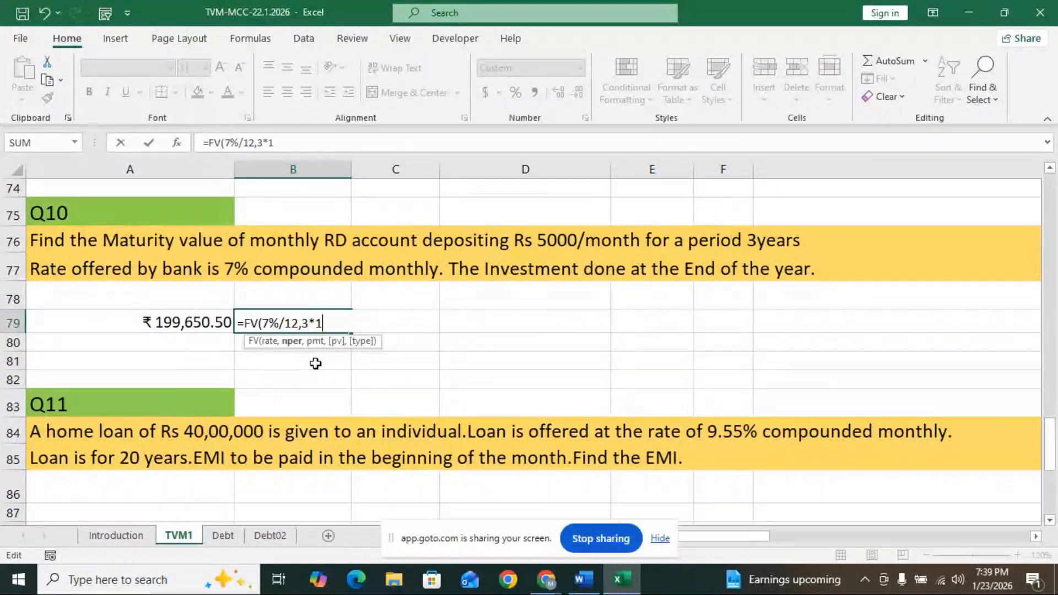
type(",")
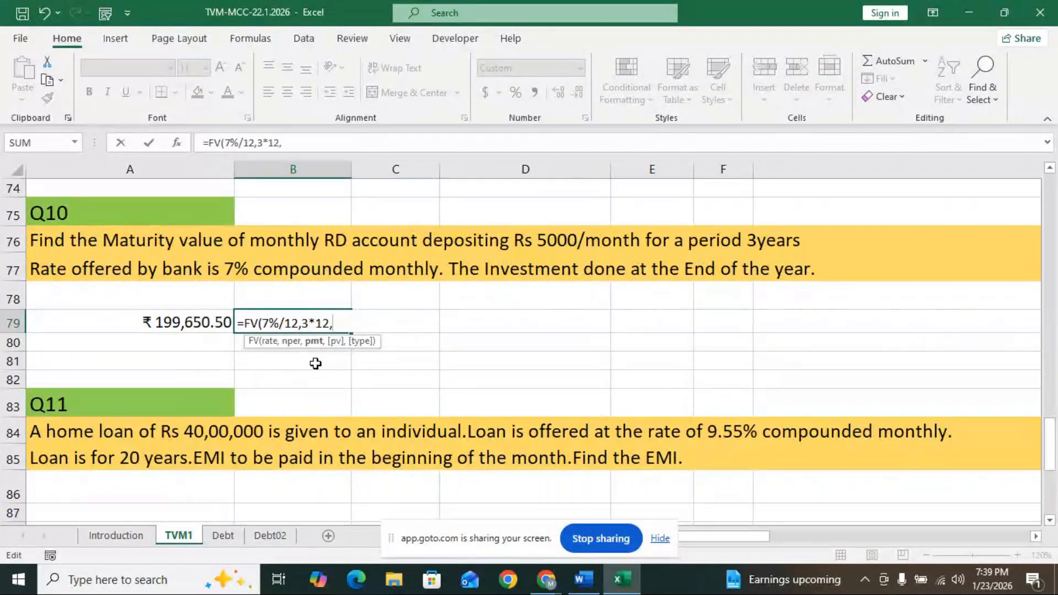
type("-5000,")
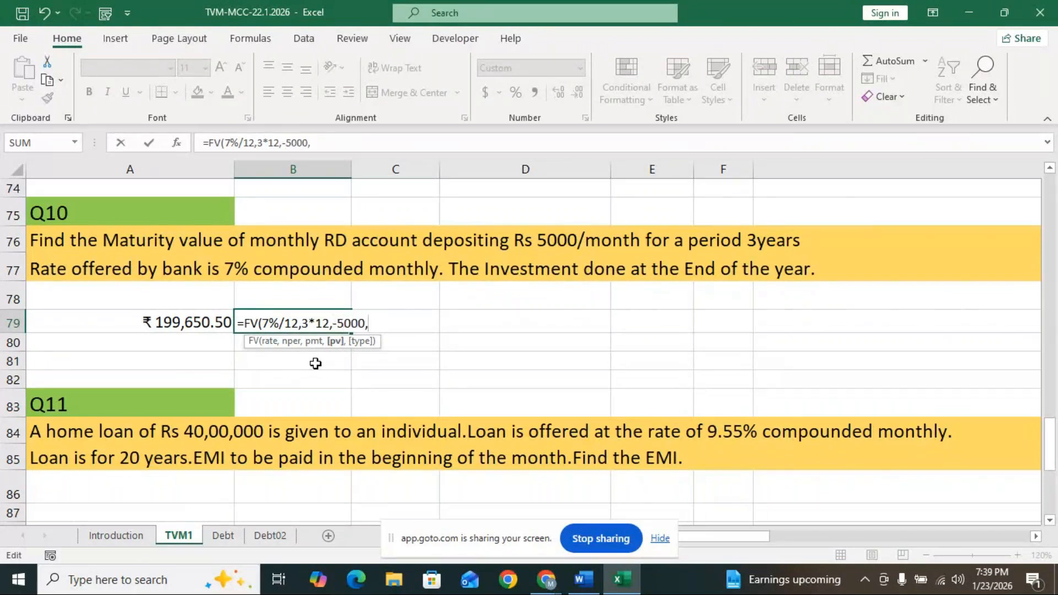
type("0")
type(",0)")
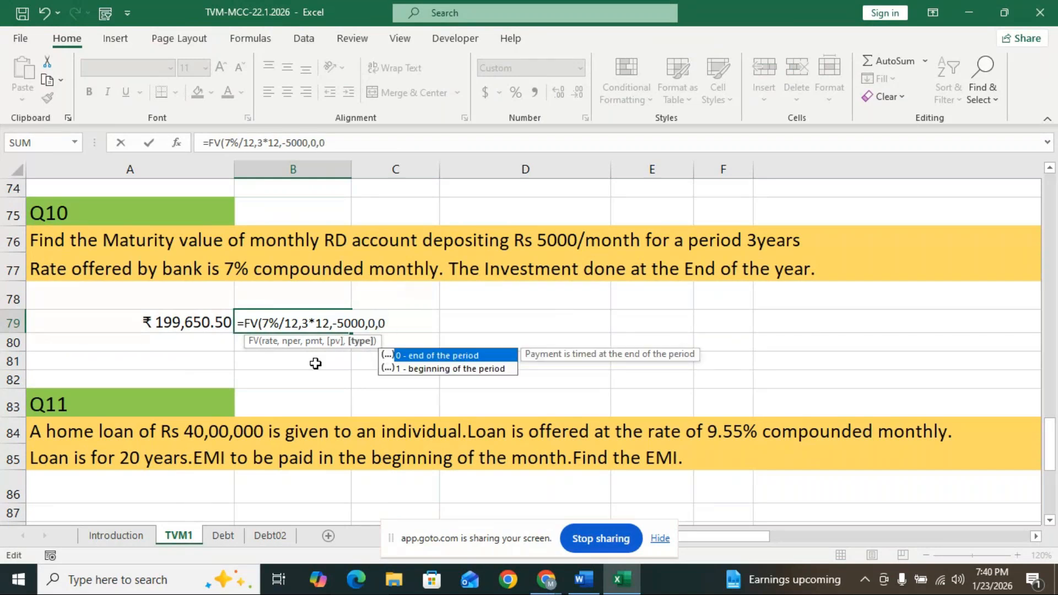
key("Return")
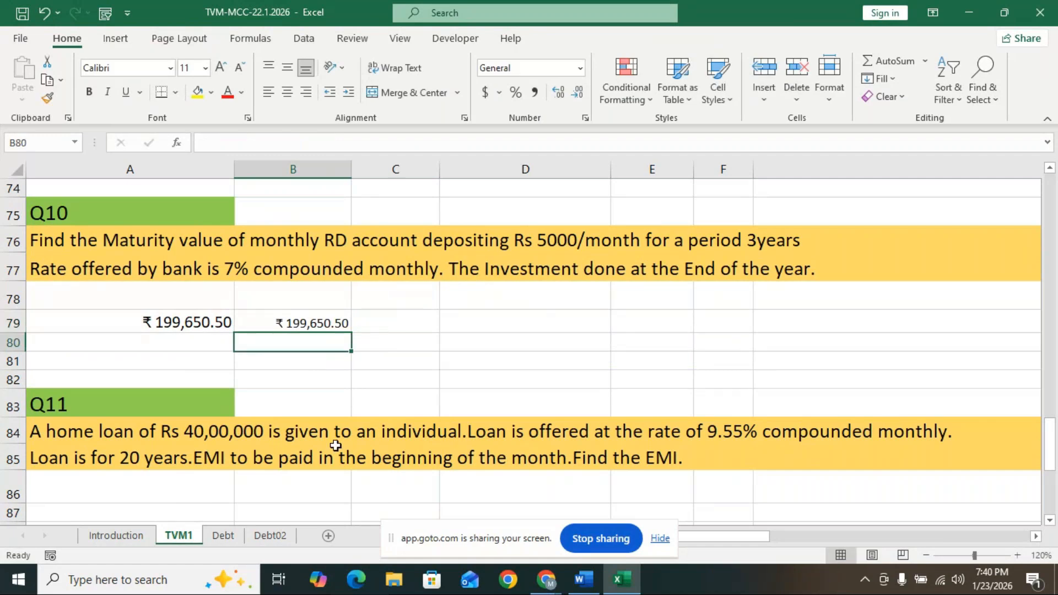
- Open the FV formula in B79 for editing to review its payment, present value and type arguments
left_click(329, 329)
double_click(329, 328)
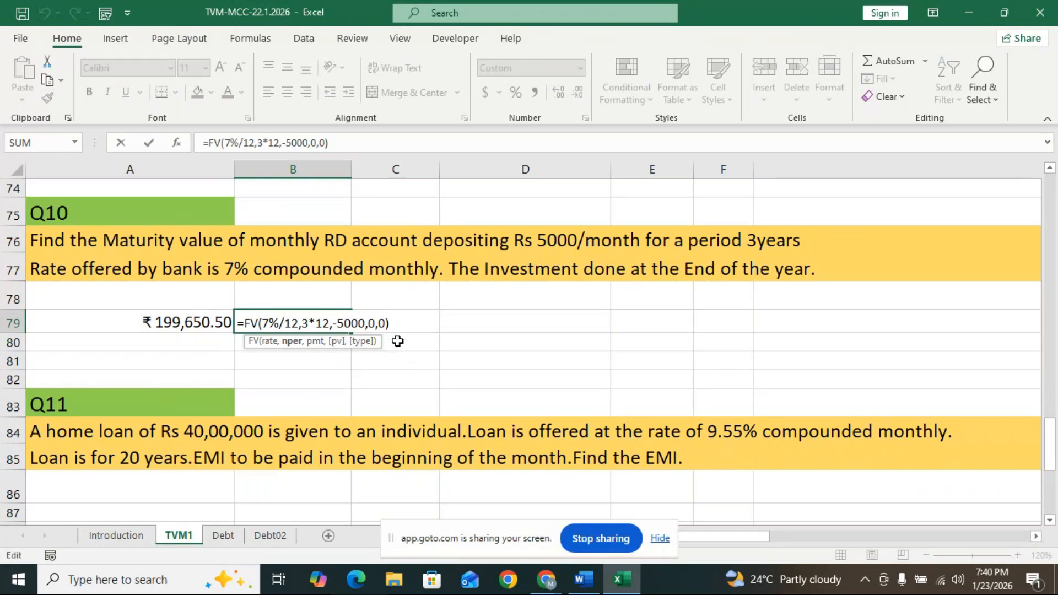
left_click(382, 330)
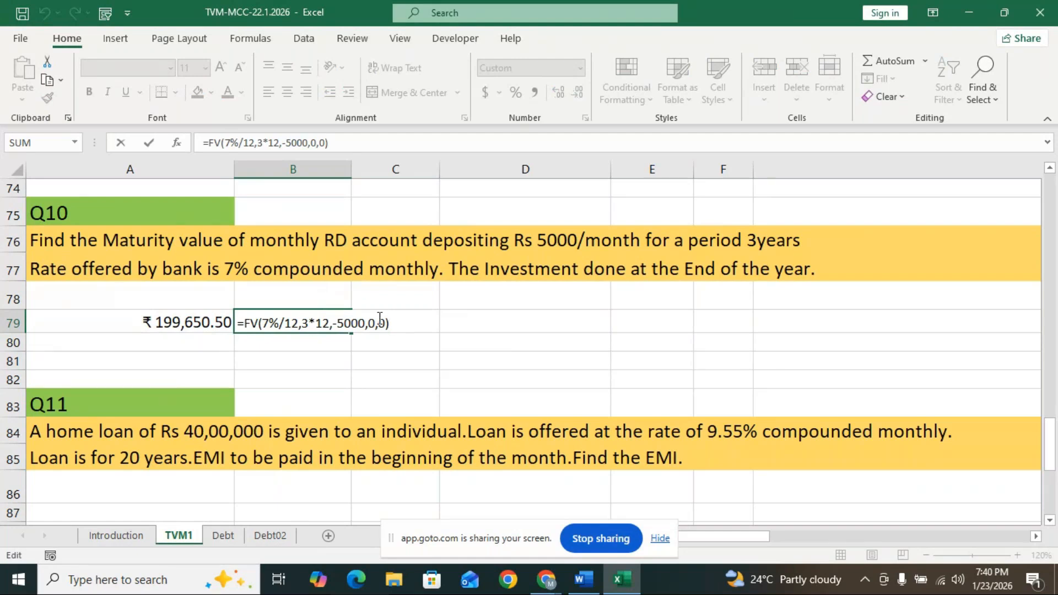
scroll(380, 319, "up", 2)
scroll(353, 307, "down", 2)
scroll(352, 310, "down", 1)
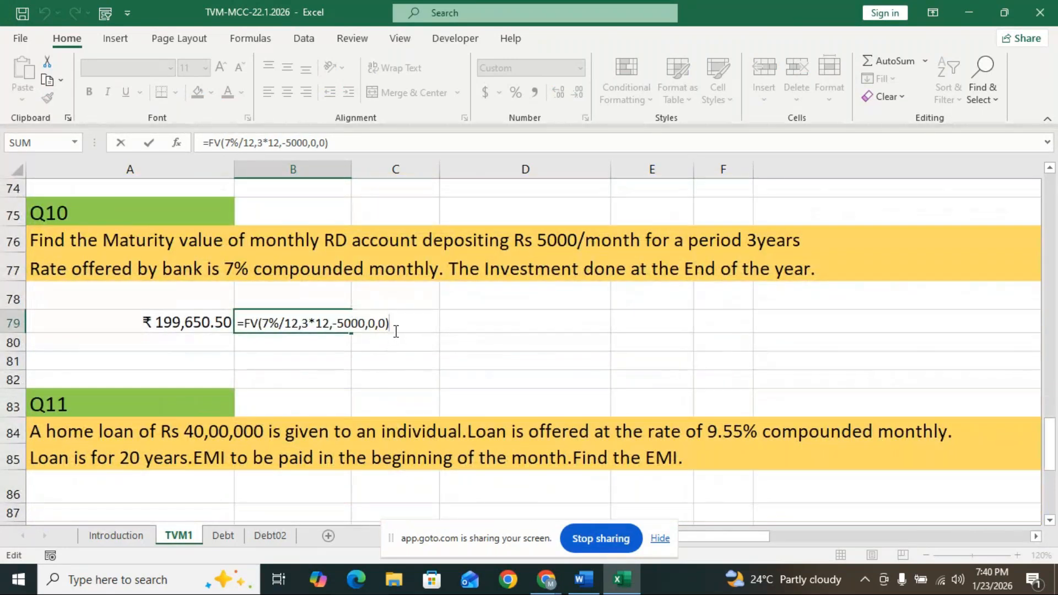
- Switch to the GoTo Meeting window, show the people list and mute the participant with an open microphone near the list's end
left_click(548, 581)
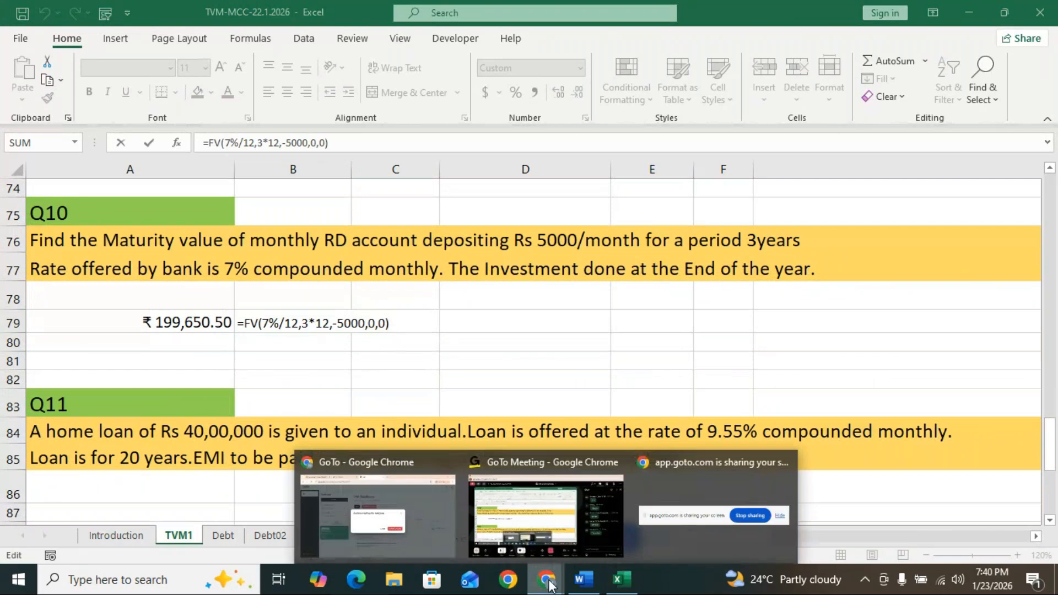
left_click(539, 517)
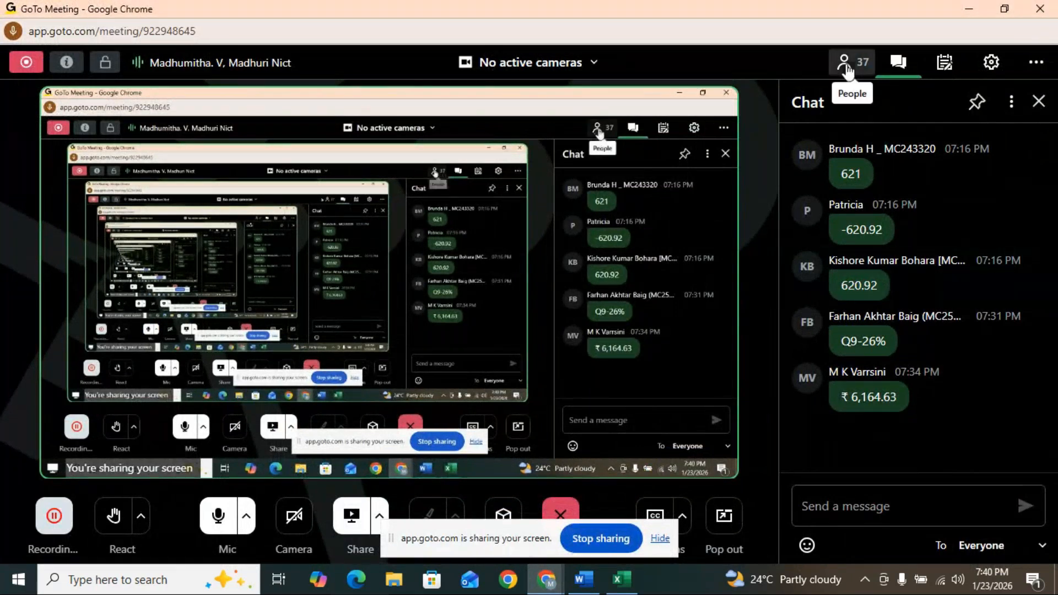
left_click(845, 65)
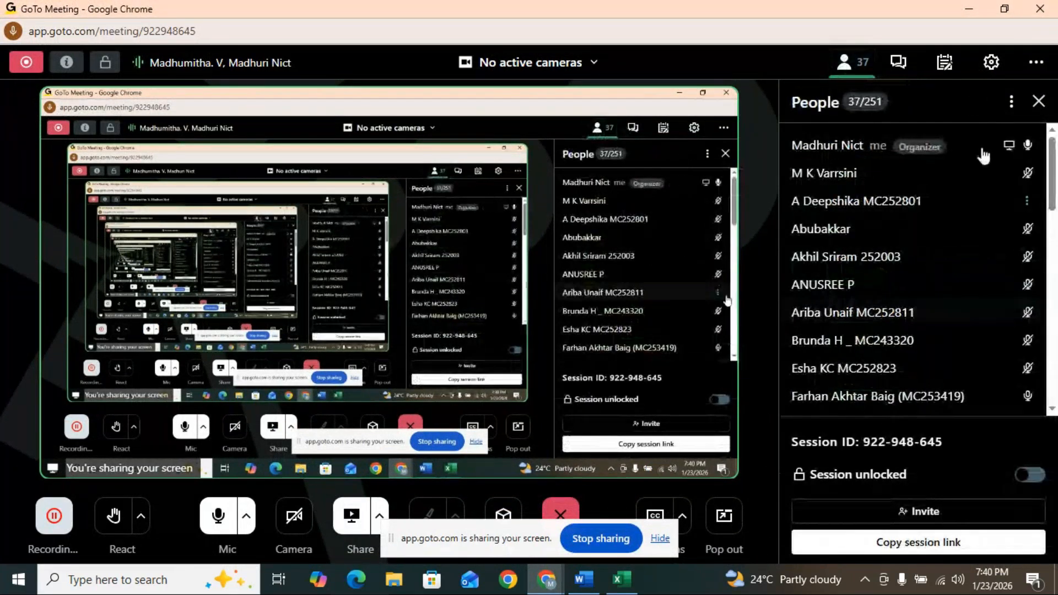
scroll(1001, 394, "down", 4)
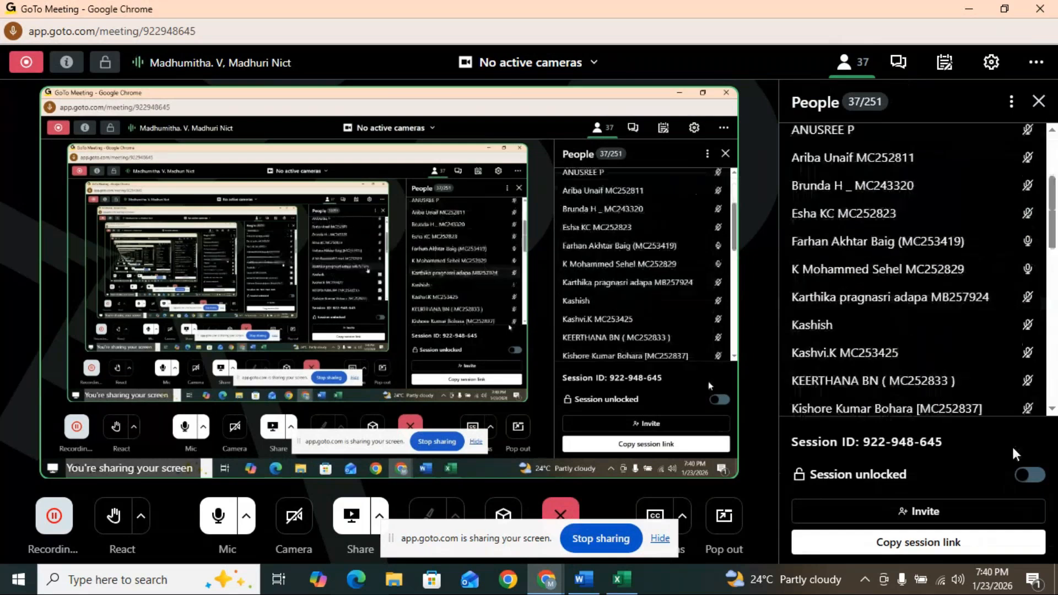
scroll(1001, 394, "down", 4)
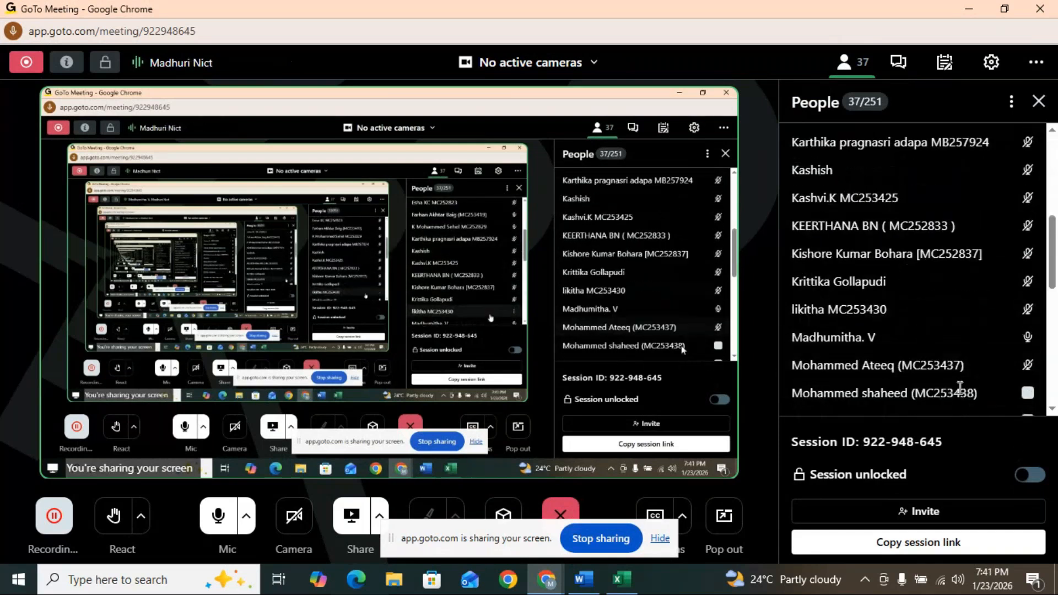
scroll(954, 394, "down", 5)
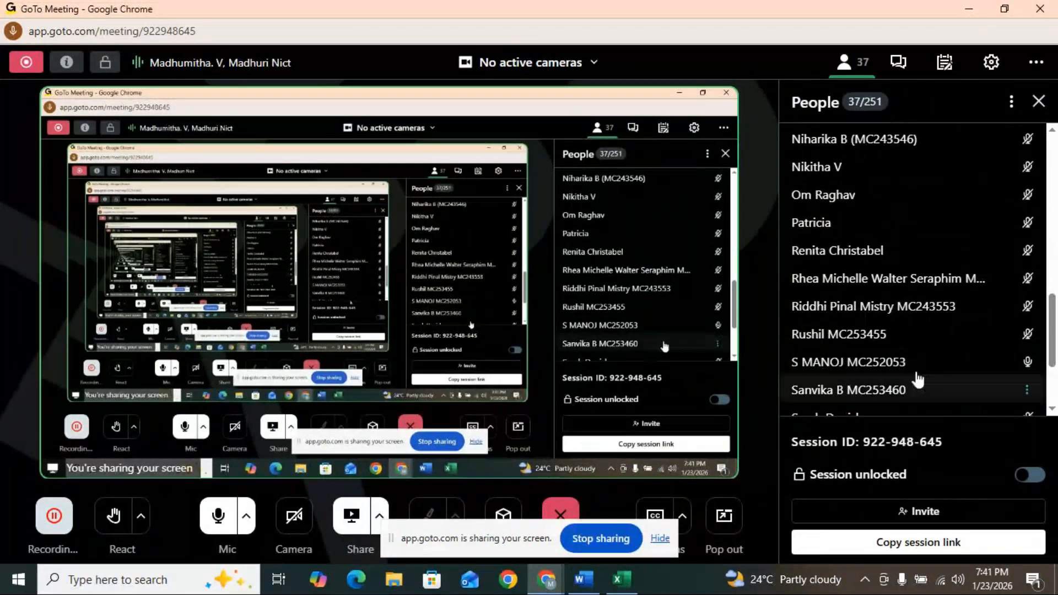
left_click(1027, 364)
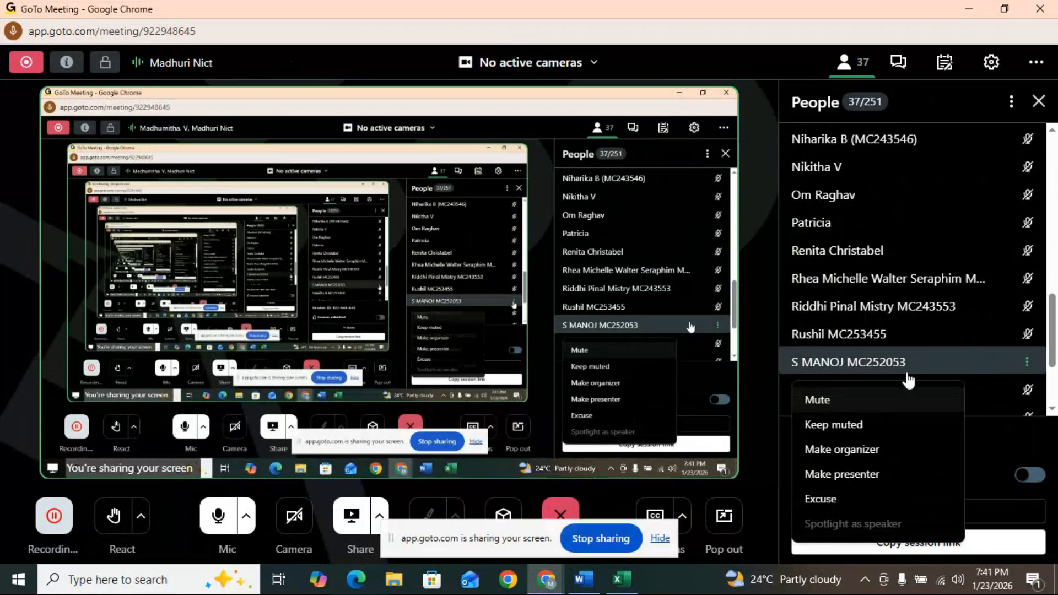
left_click(861, 400)
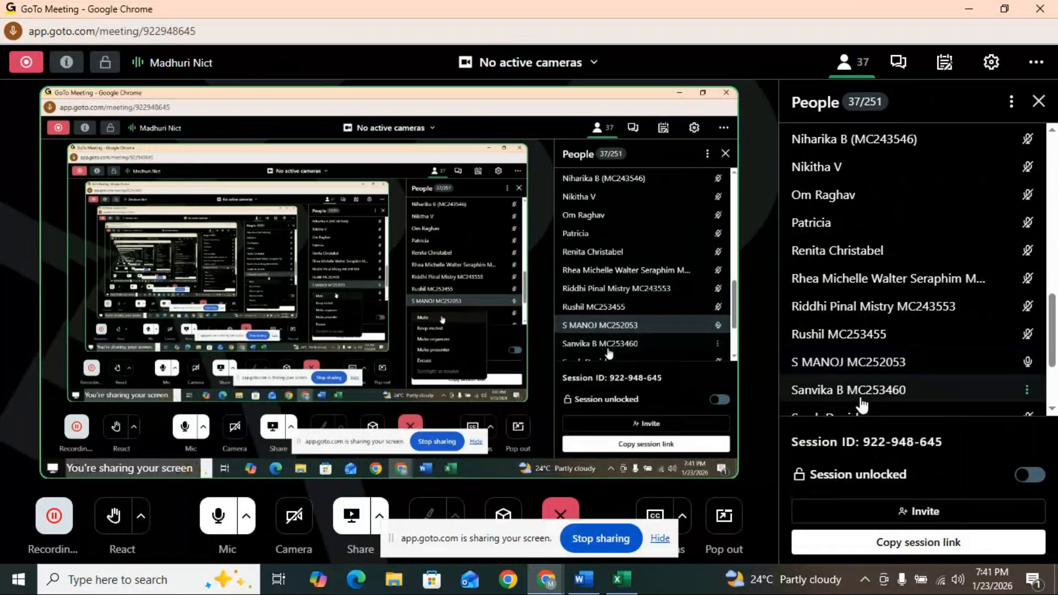
- Check the rest of the participant list and mute the active speaker listed near its middle
scroll(861, 400, "down", 2)
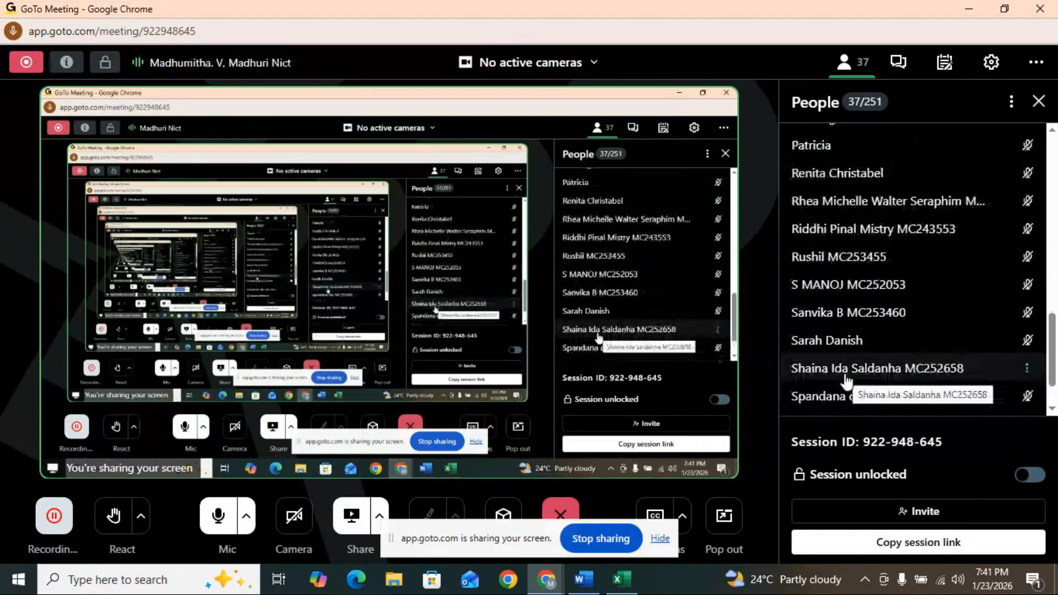
scroll(847, 380, "down", 2)
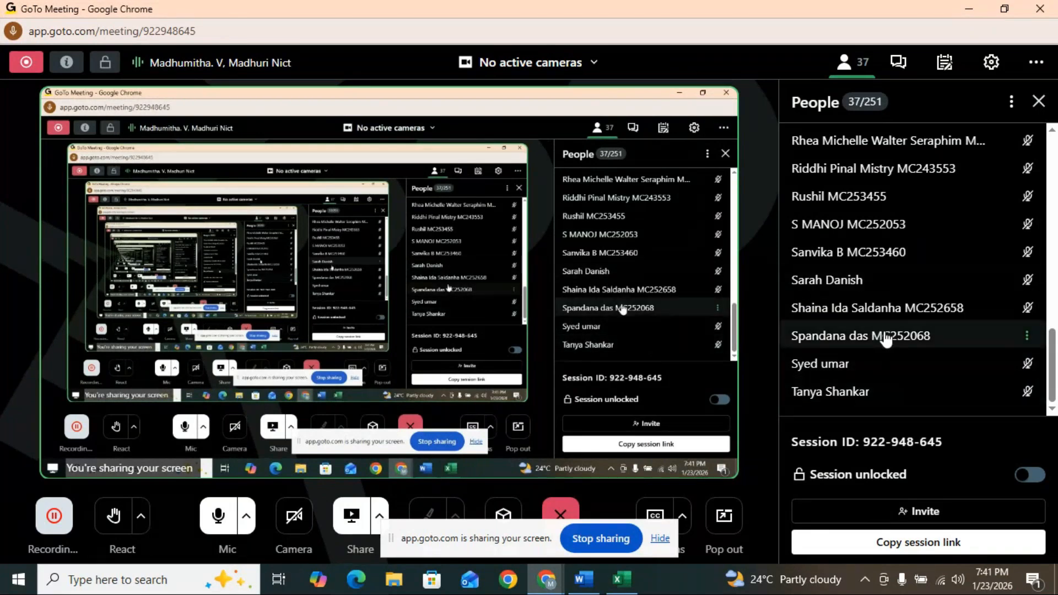
scroll(885, 338, "up", 4)
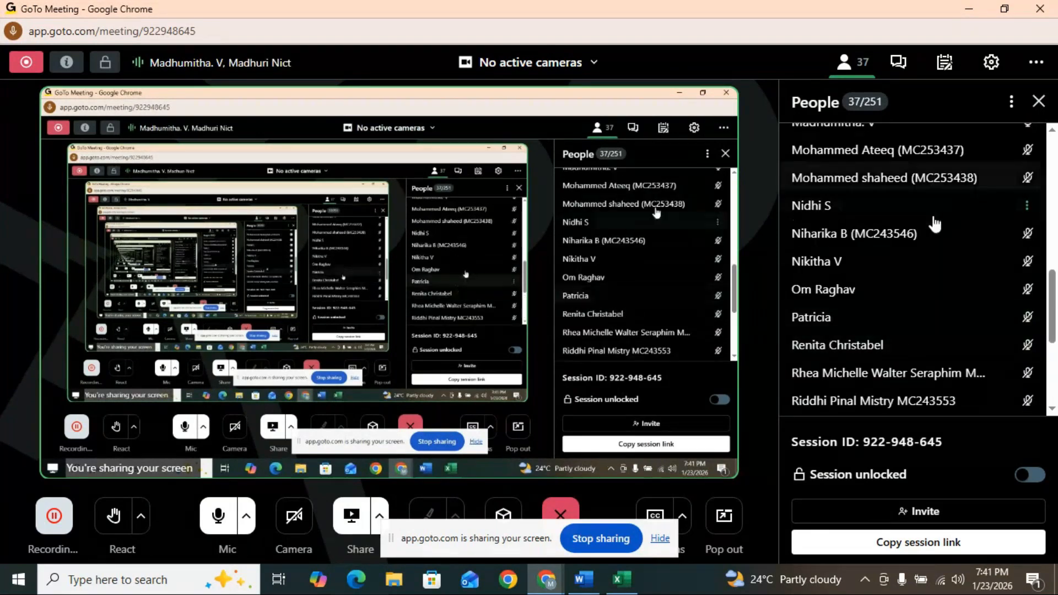
scroll(936, 225, "up", 2)
left_click(1027, 201)
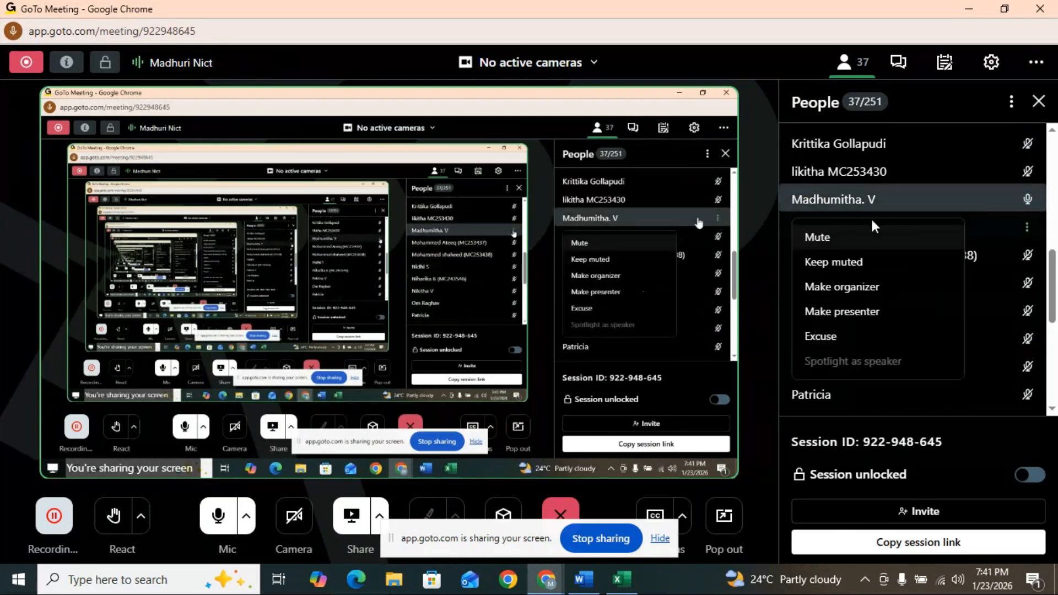
left_click(829, 237)
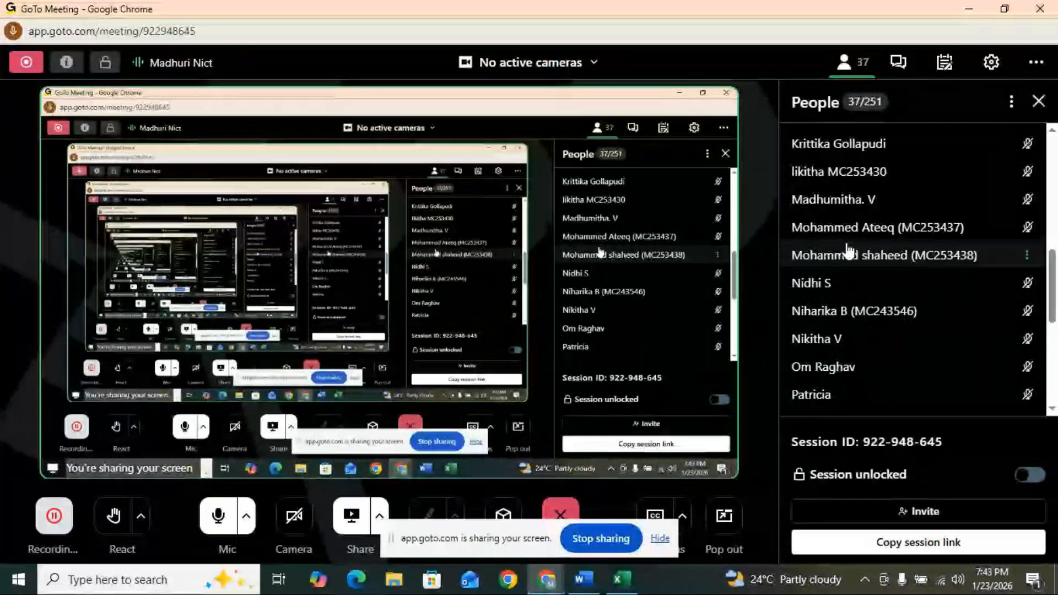
- Return to the Excel workbook, commit the open B79 formula and set the cell's font size to 16
left_click(637, 584)
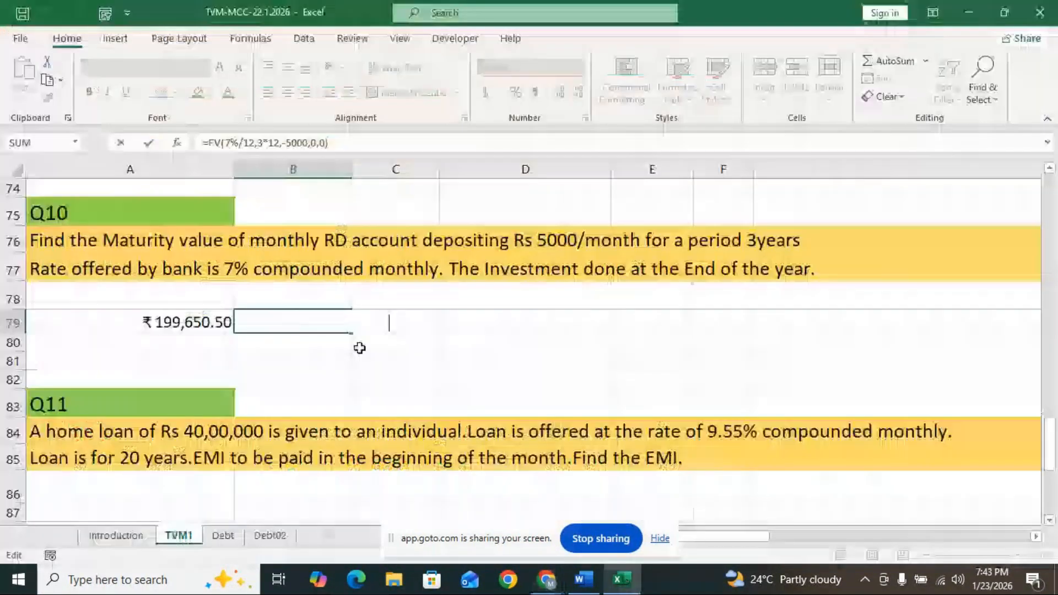
left_click(367, 360)
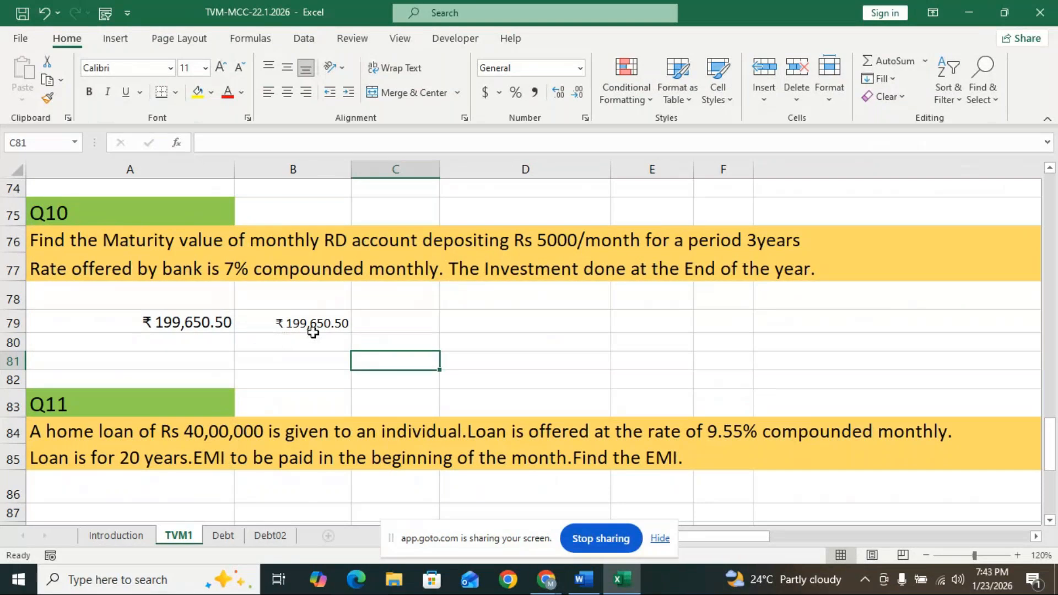
left_click(303, 326)
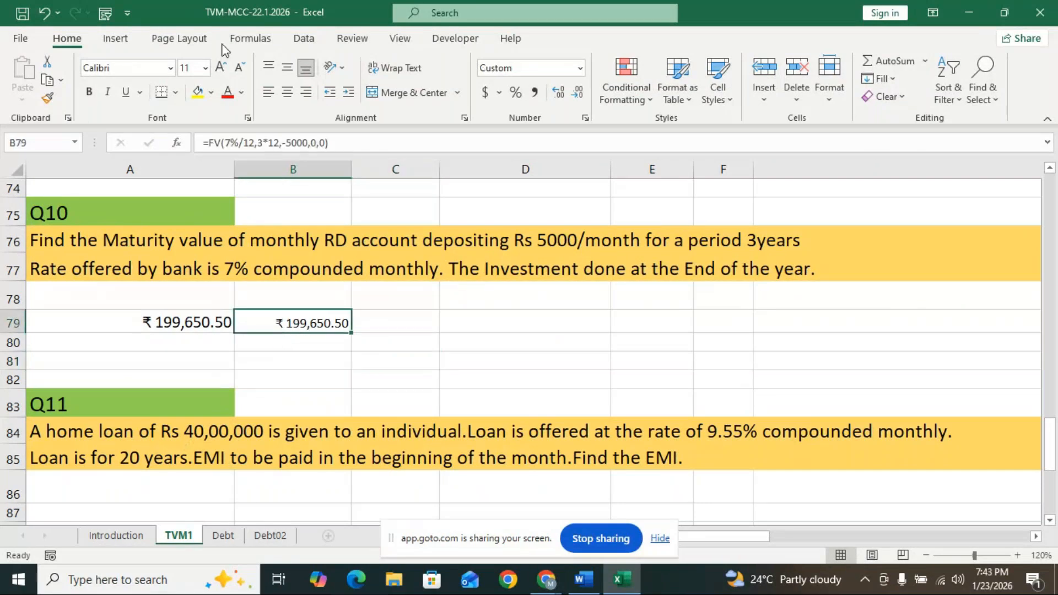
left_click(221, 67)
left_click(220, 67)
left_click(220, 66)
left_click(442, 335)
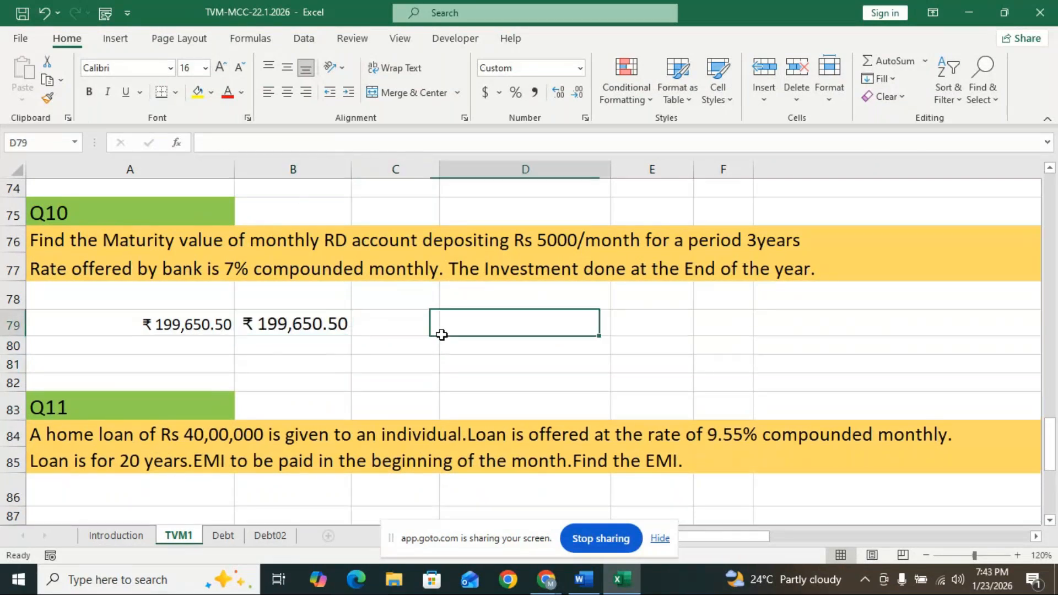
- Clear the duplicate Q10 maturity value from A79
left_click(196, 320)
key("Delete")
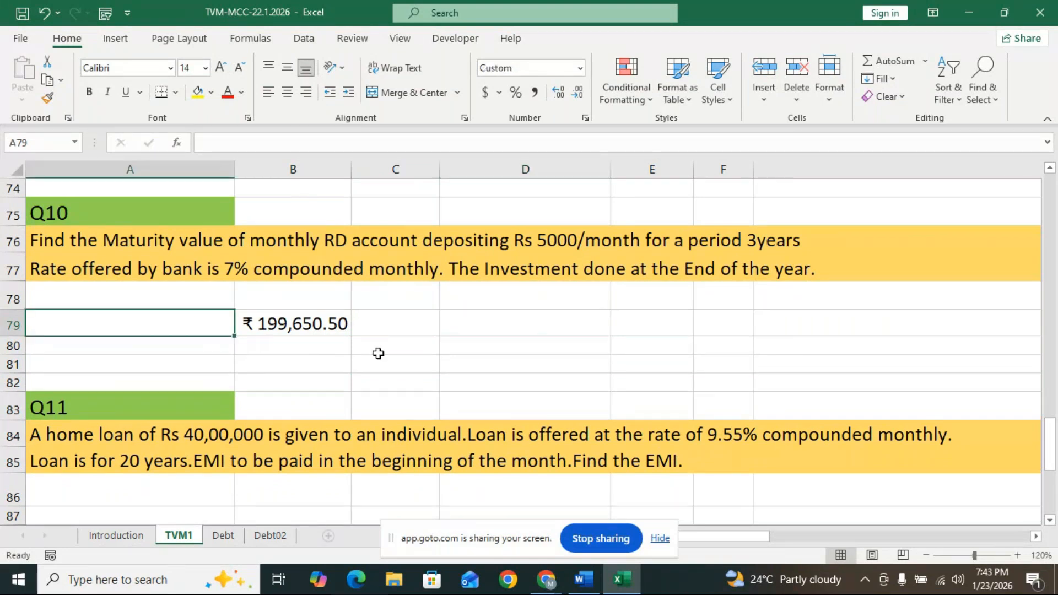
left_click(419, 344)
- Set the font size of the empty answer cell B87 under Q11 to 18
scroll(419, 344, "down", 1)
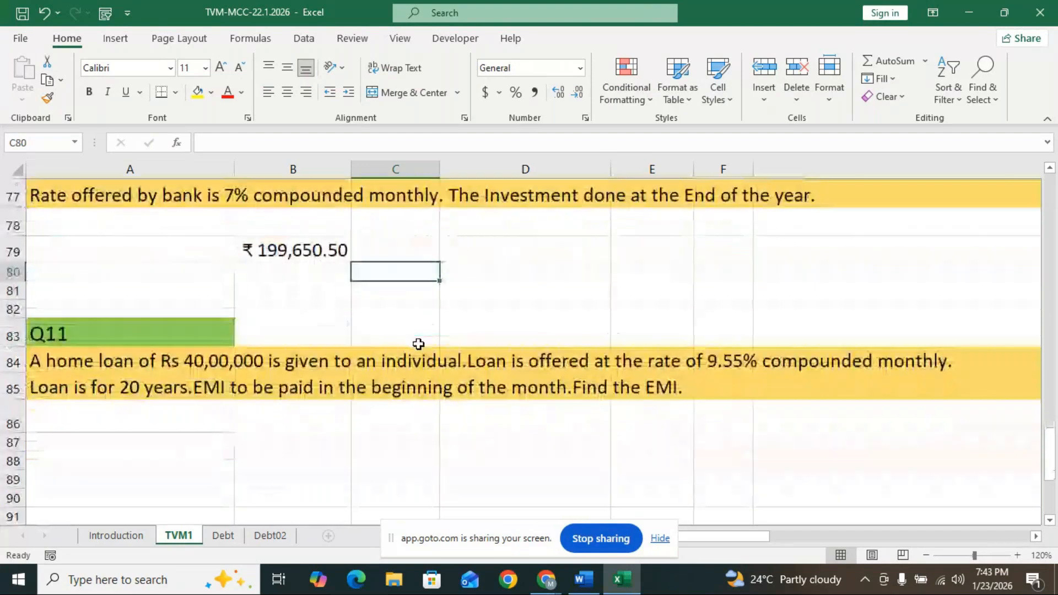
scroll(419, 344, "down", 1)
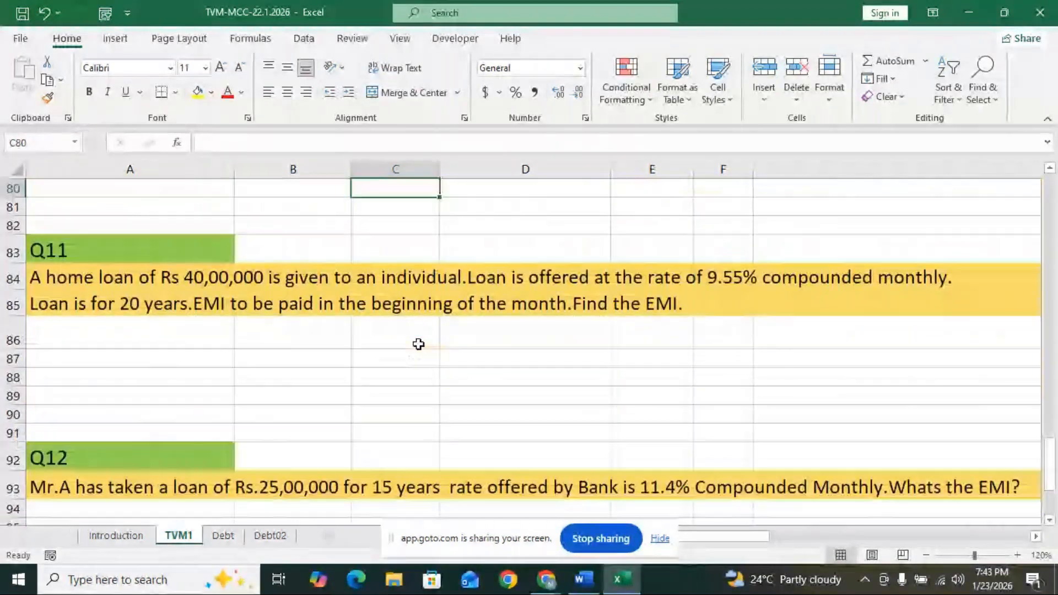
scroll(418, 344, "down", 1)
scroll(420, 344, "up", 1)
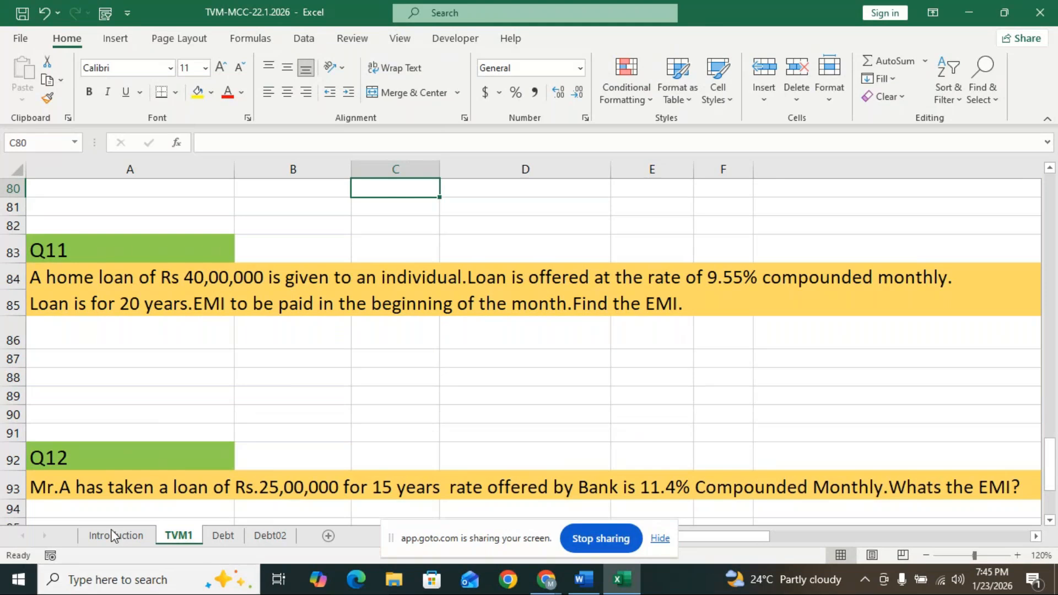
left_click(270, 359)
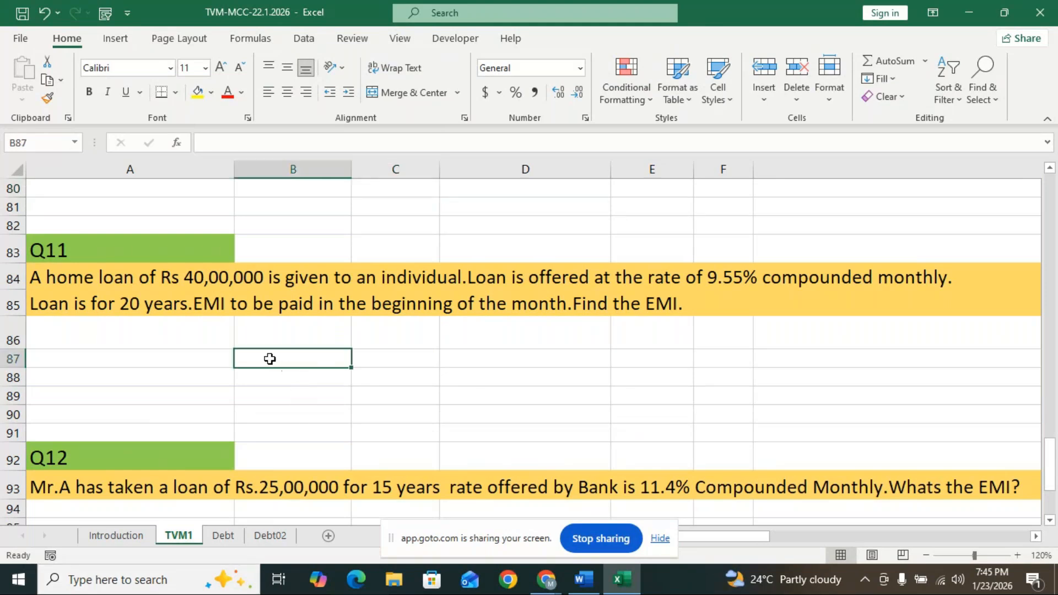
left_click(221, 68)
left_click(221, 67)
left_click(221, 67)
left_click(221, 67)
- Calculate the Q11 home loan EMI by entering =PMT(9.55%/12,20*12,4000000,0,0) in B87
scroll(481, 399, "down", 1)
scroll(481, 399, "down", 1)
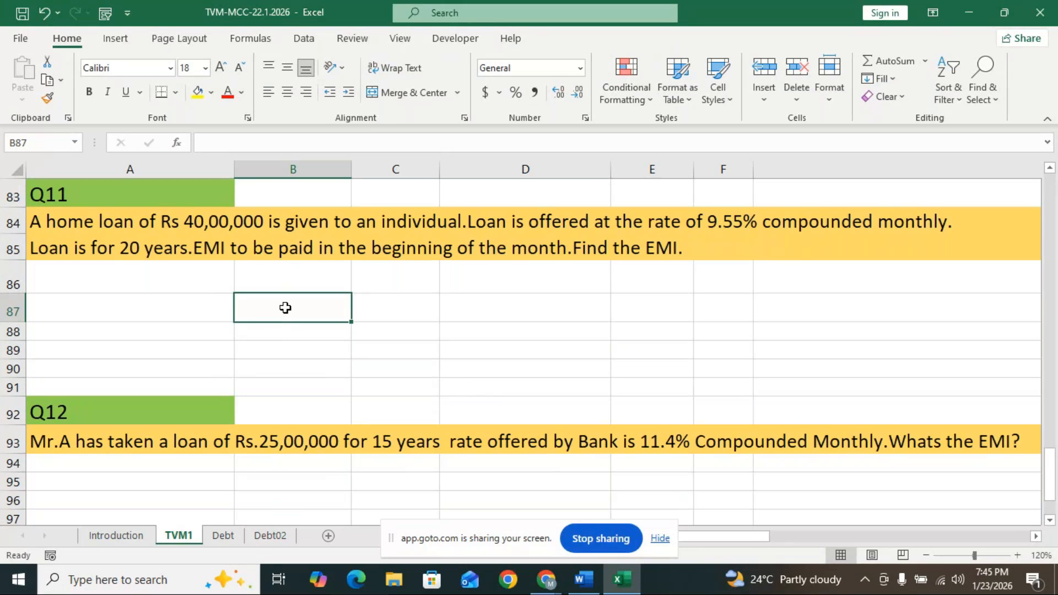
scroll(309, 316, "up", 1)
type("=")
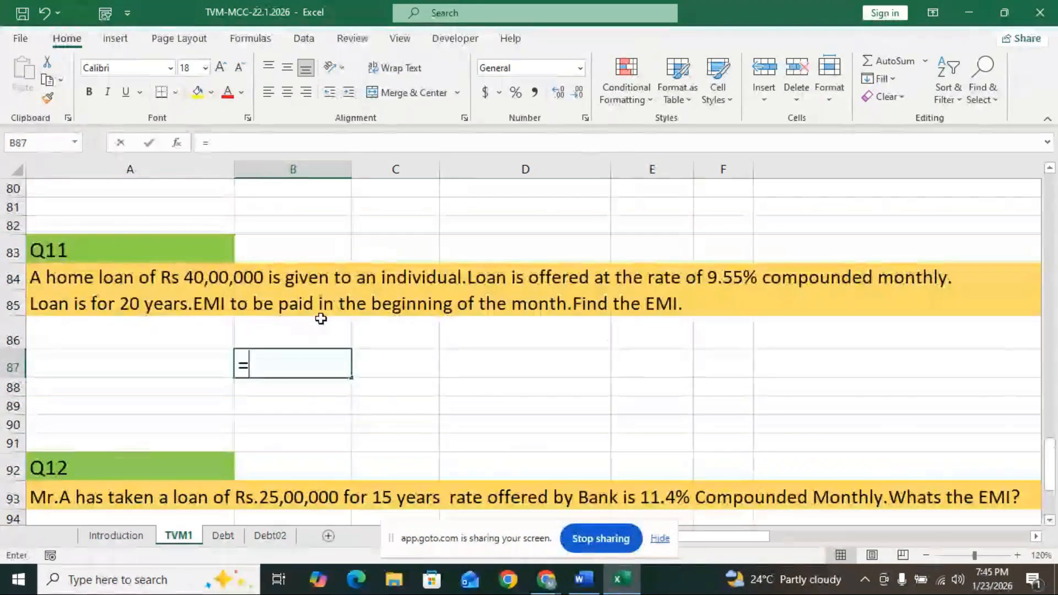
type("pmt")
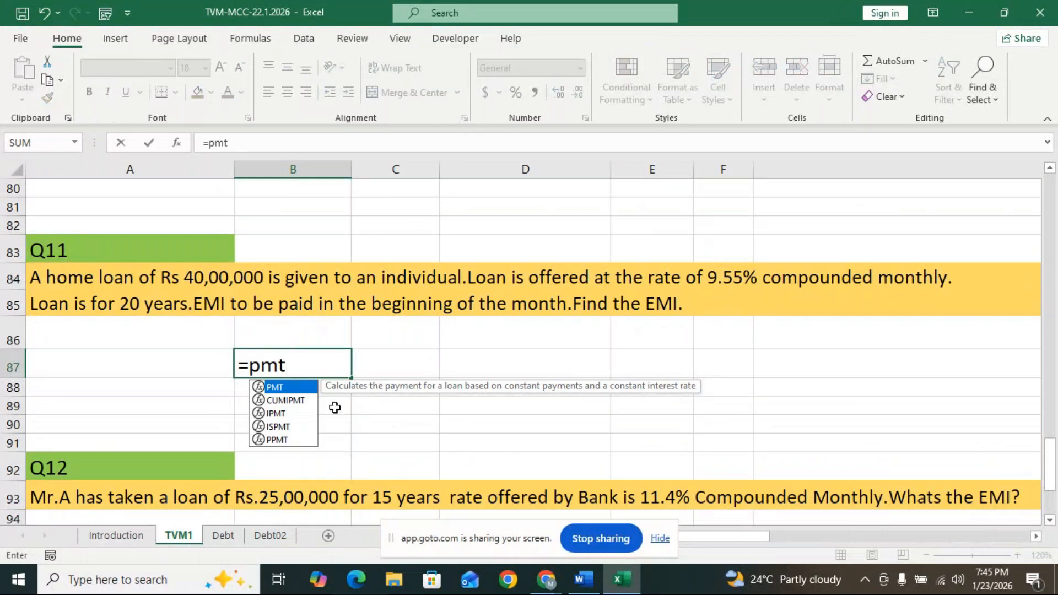
double_click(284, 388)
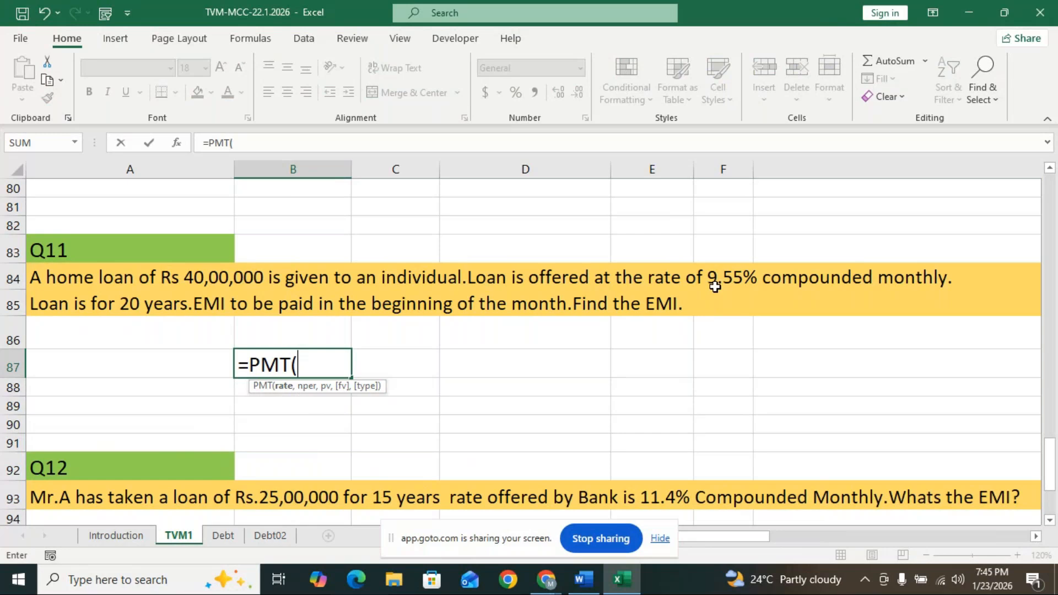
type("9.55%")
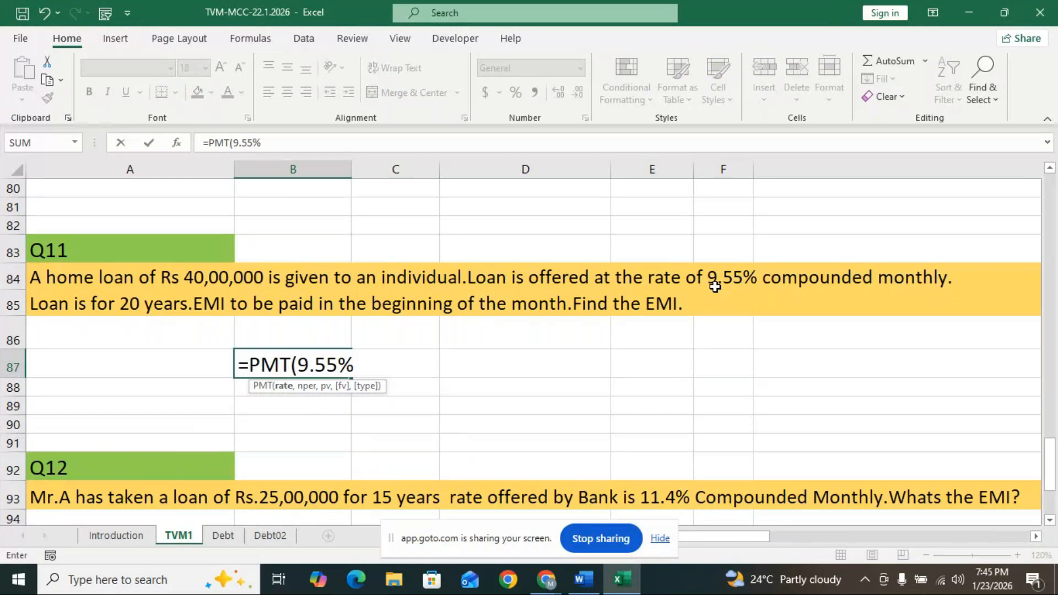
type("/12,")
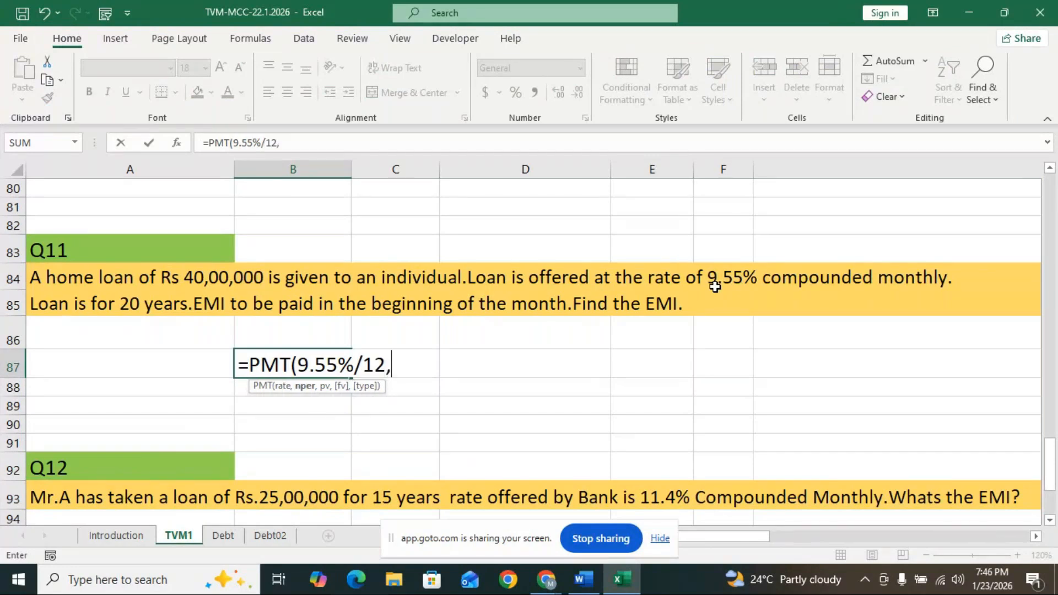
type("20*12")
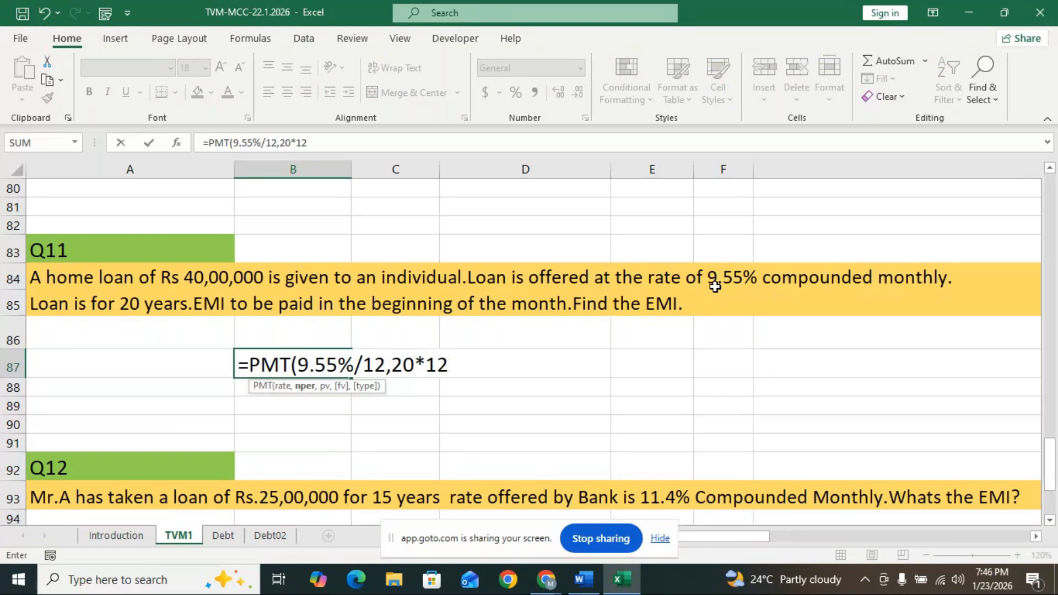
type(",")
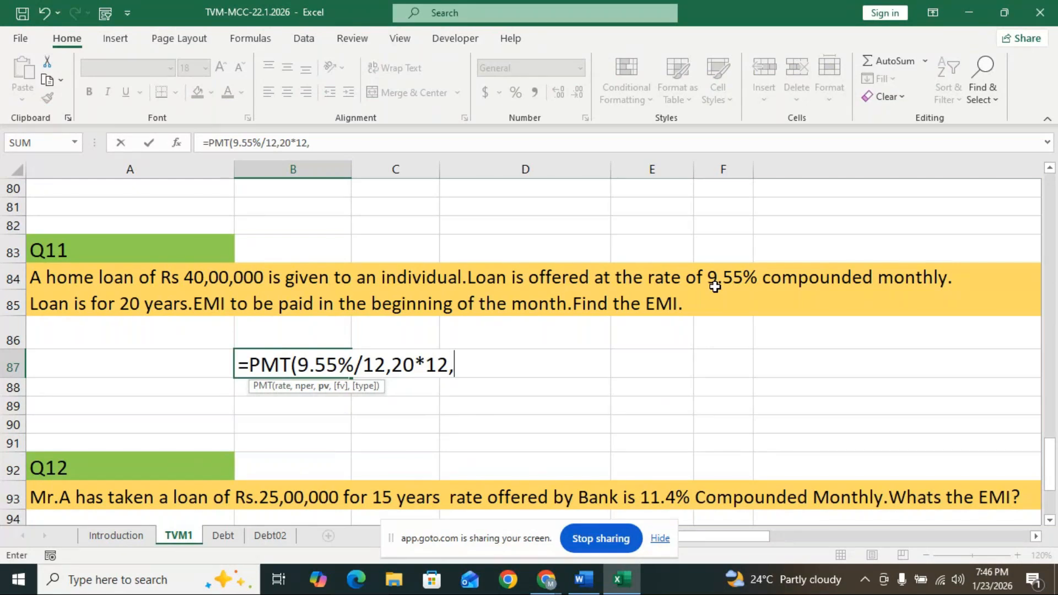
type("400000")
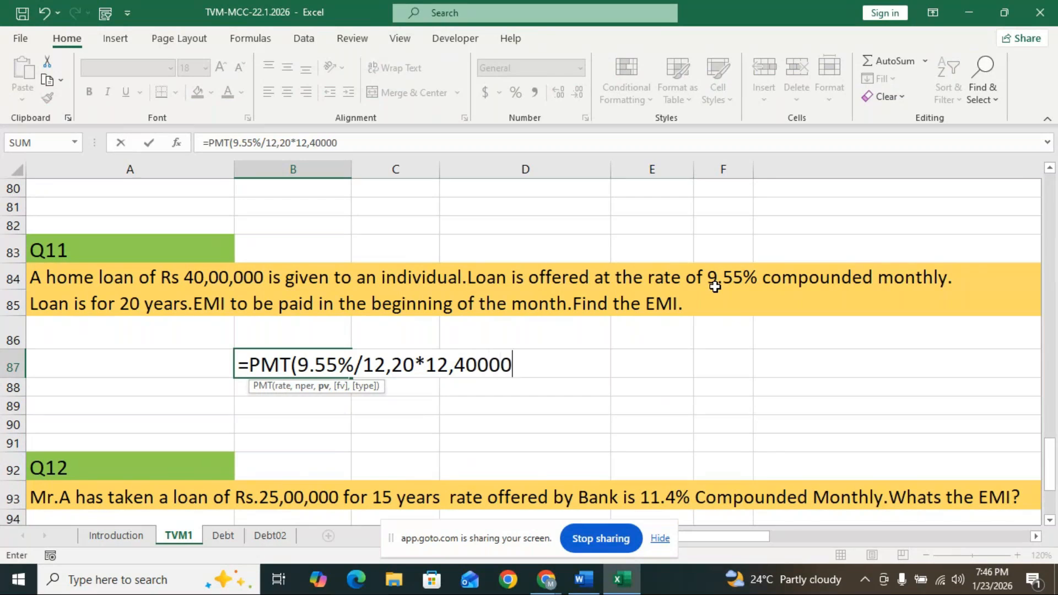
type("00,")
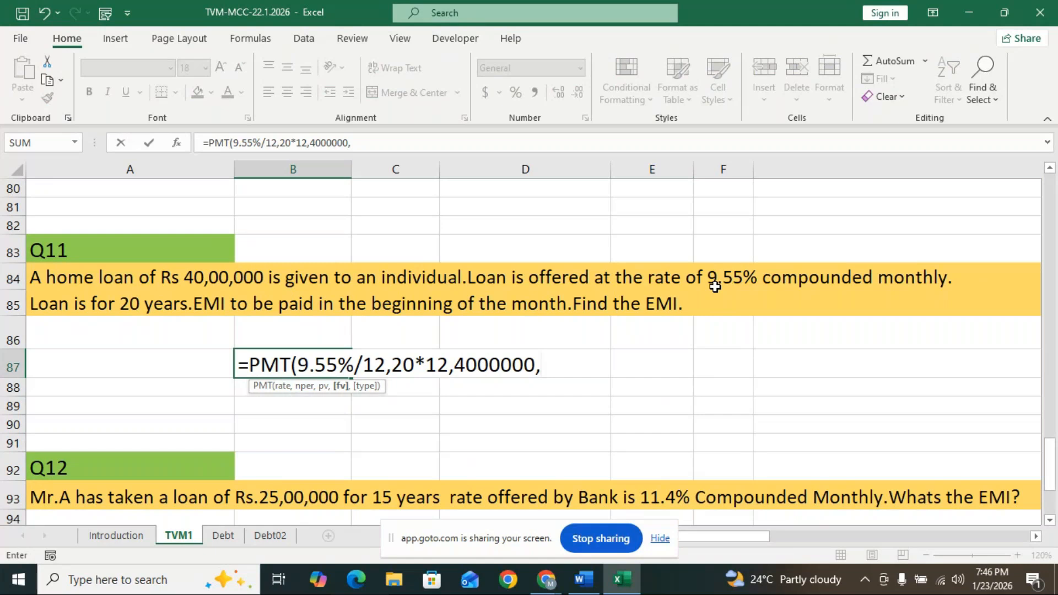
type("0,")
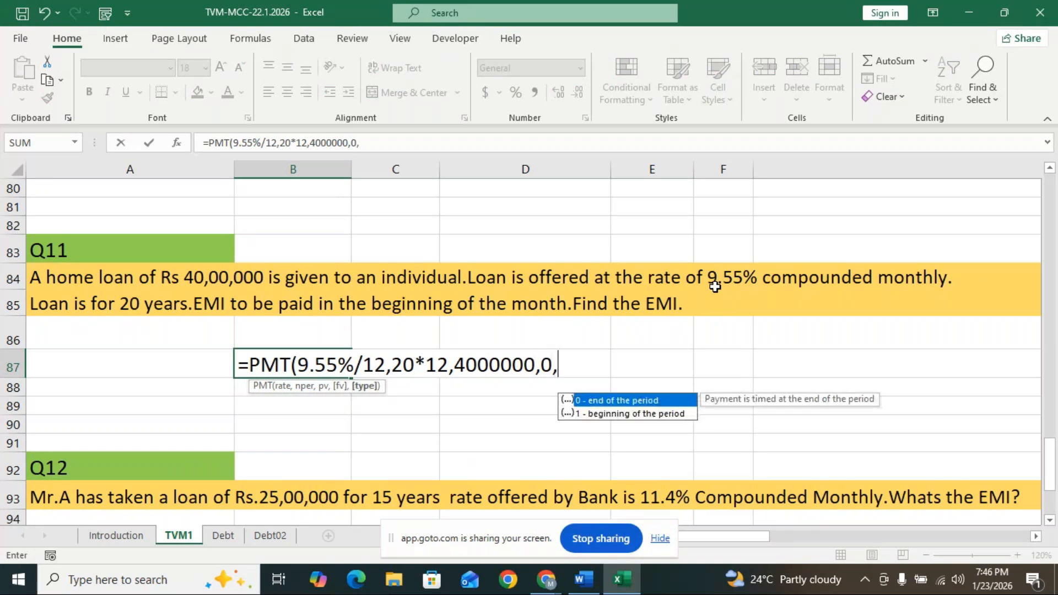
type("0")
type(")")
key("Return")
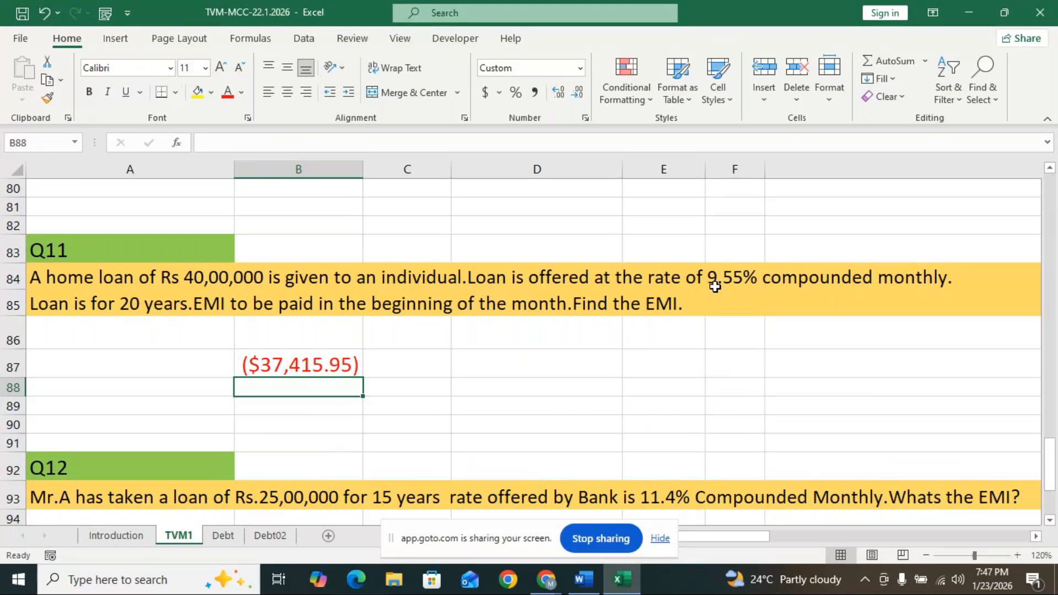
- Make the loan amount in B87's PMT formula negative, giving =PMT(9.55%/12,20*12,-4000000,0,0)
double_click(341, 366)
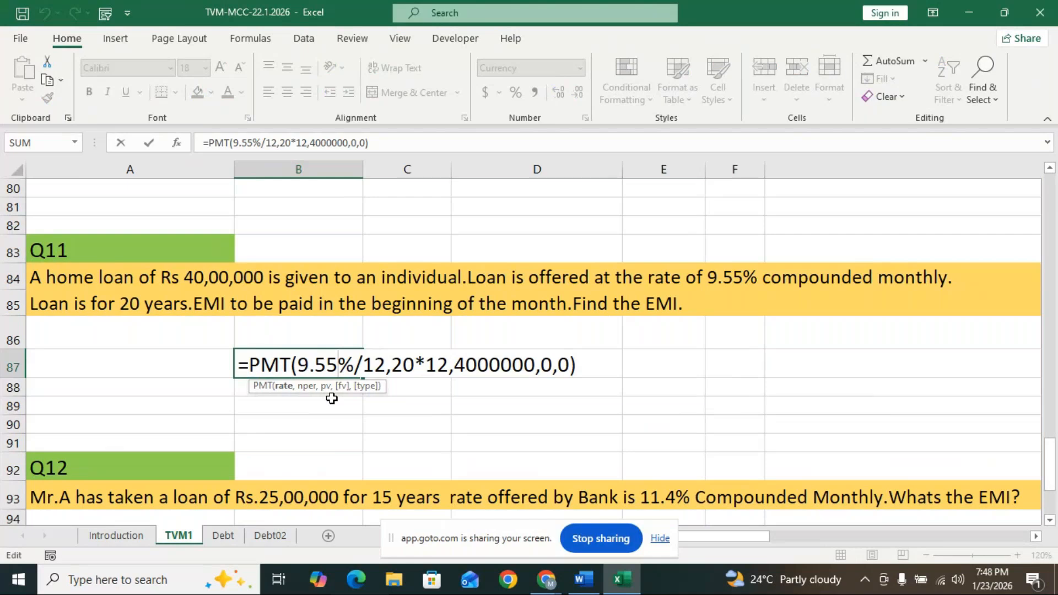
left_click(459, 368)
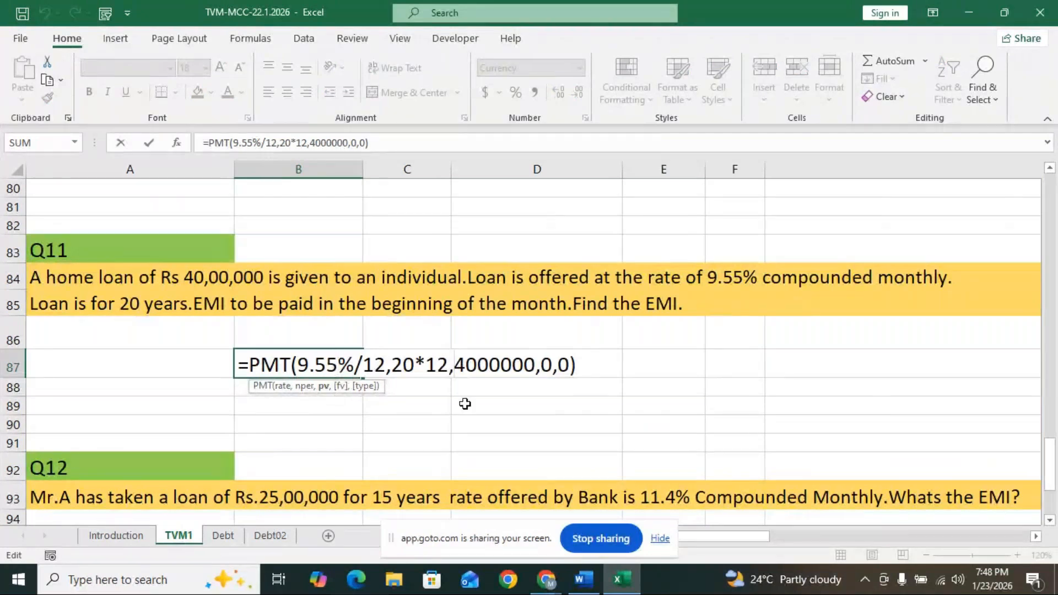
type("-")
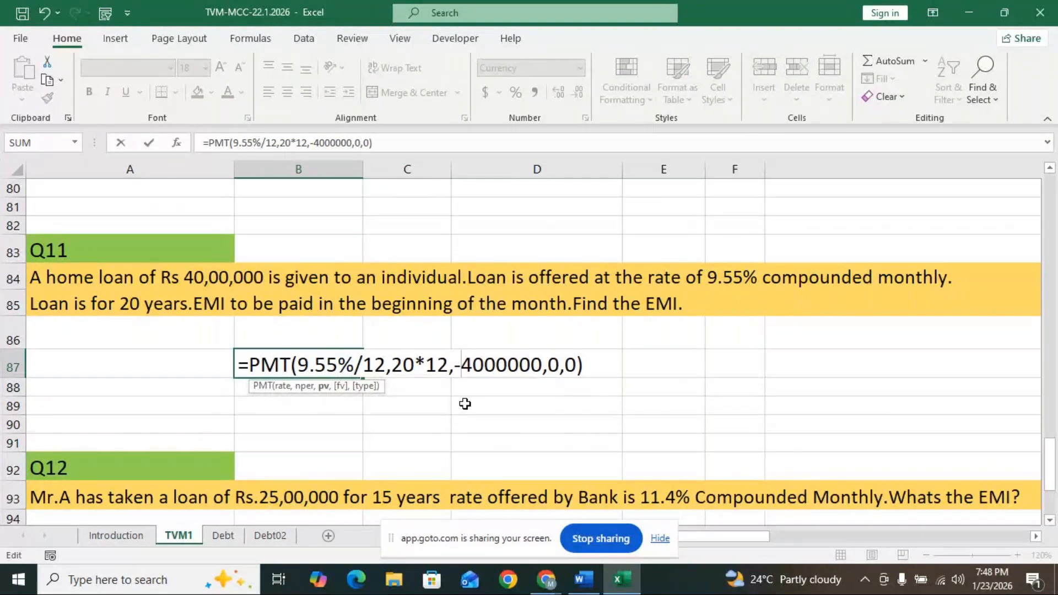
key("Return")
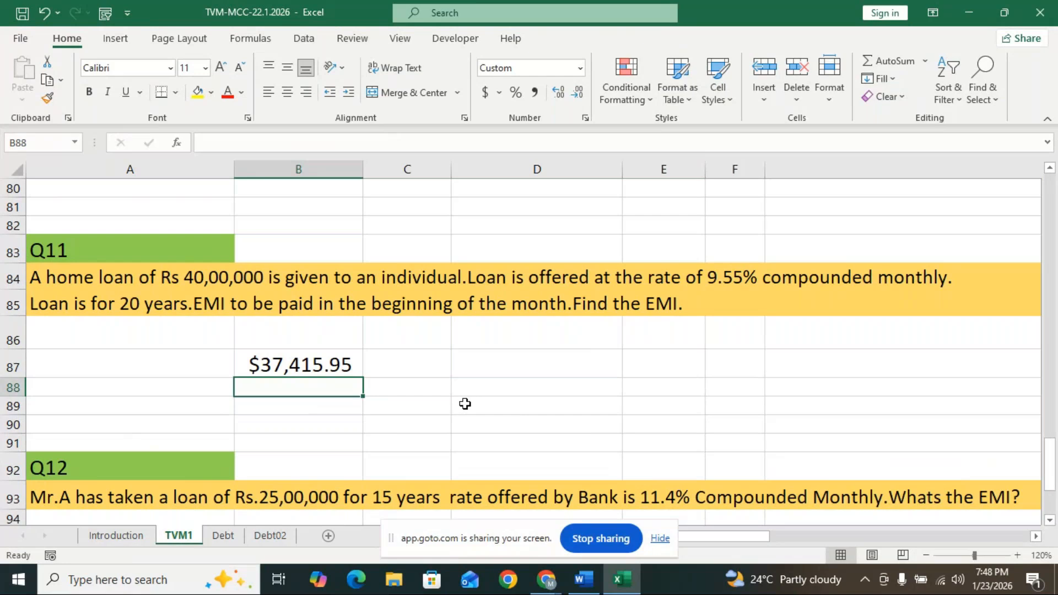
- Clear the Q11 formula in B87 and re-enter it as =PMT(9.55%/12,20*12,4000000,0,0)
double_click(310, 375)
left_click_drag(583, 365, 239, 344)
key("BackSpace")
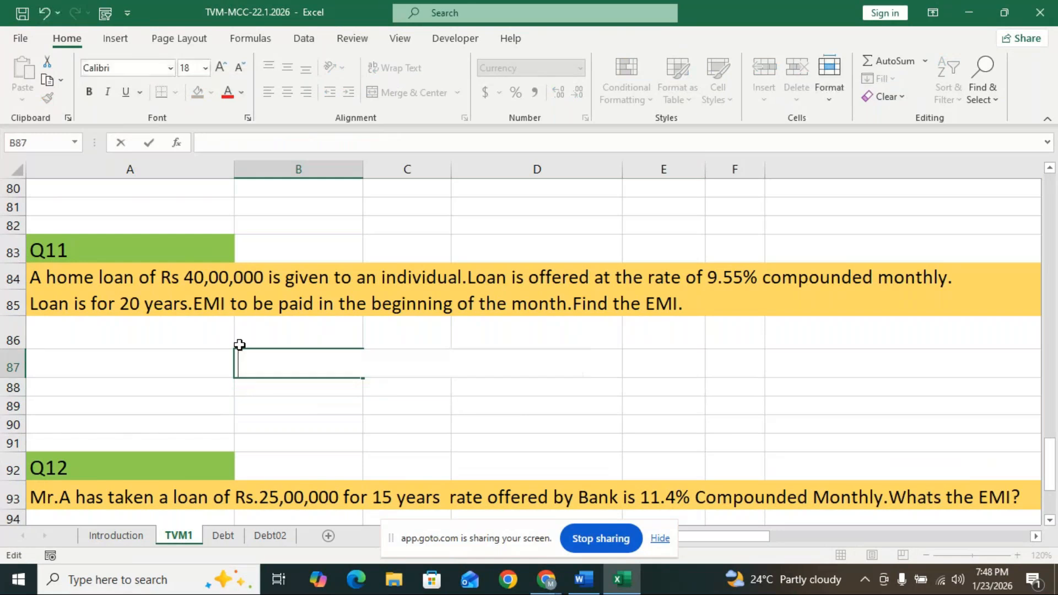
type("=pmt")
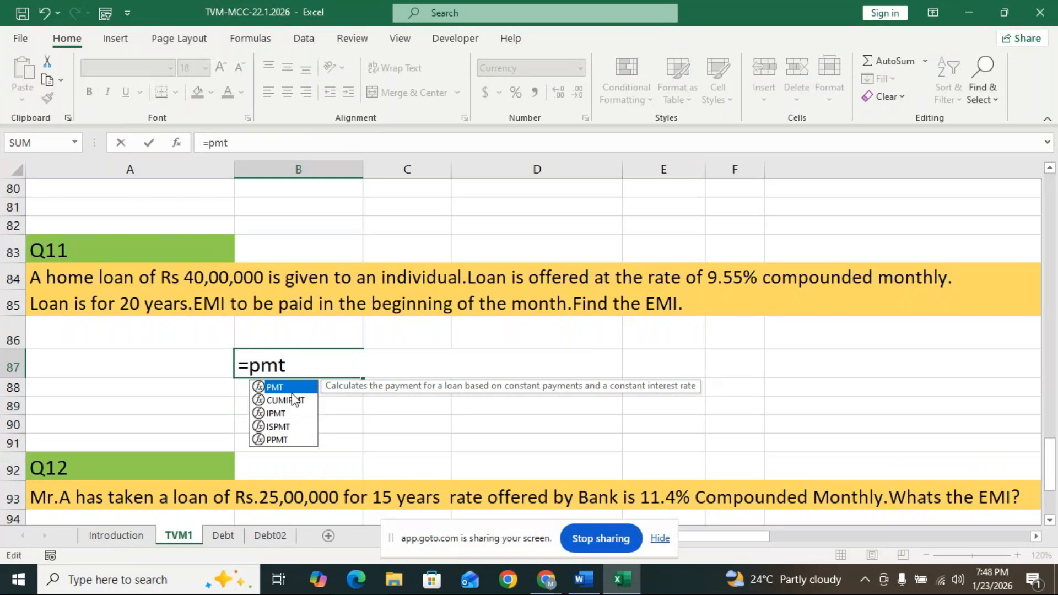
key("Tab")
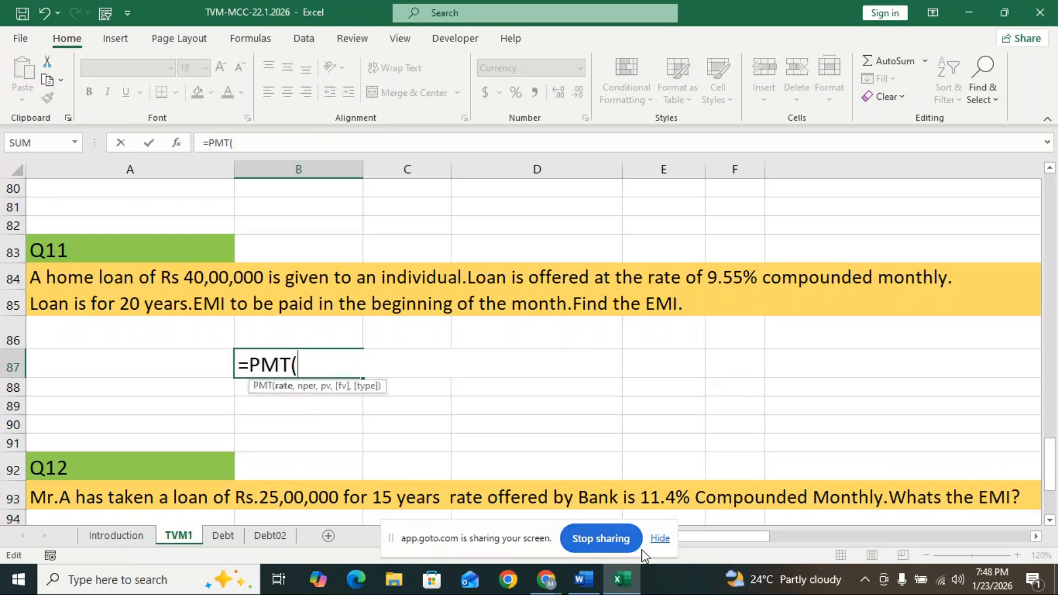
type("9.55")
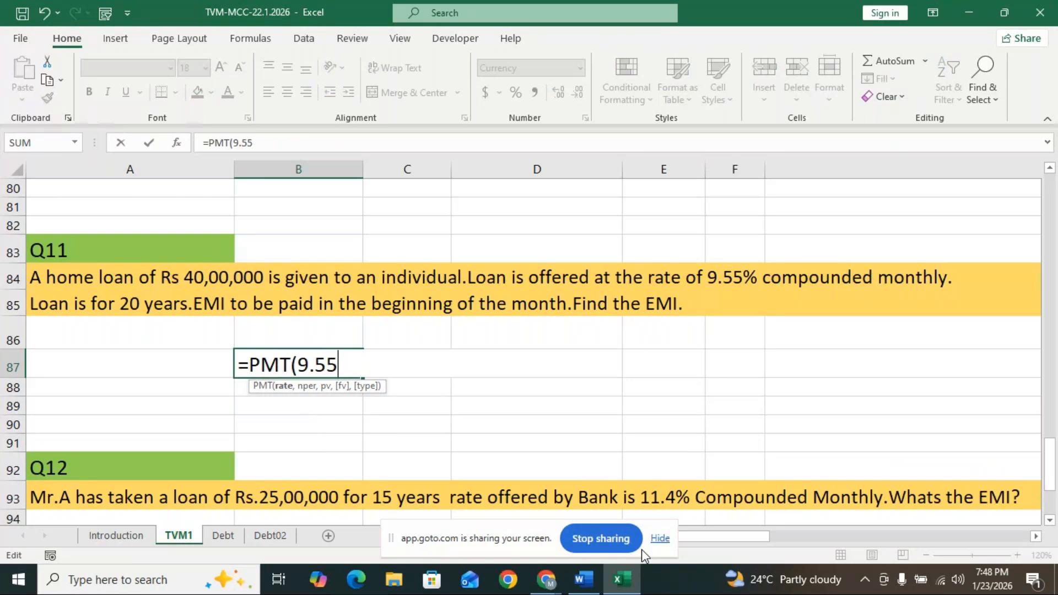
type("%/1")
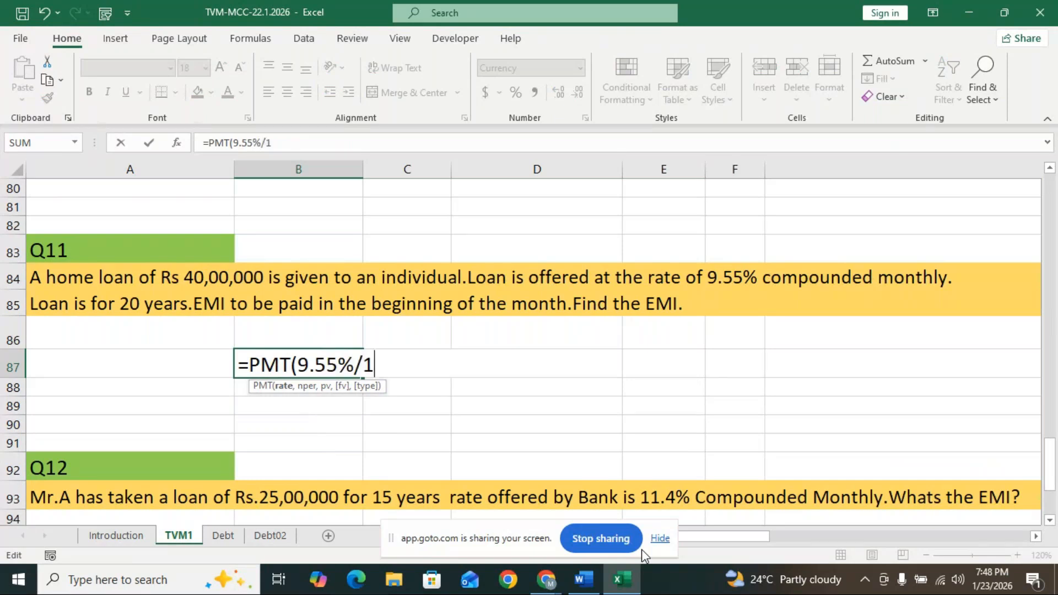
type("2")
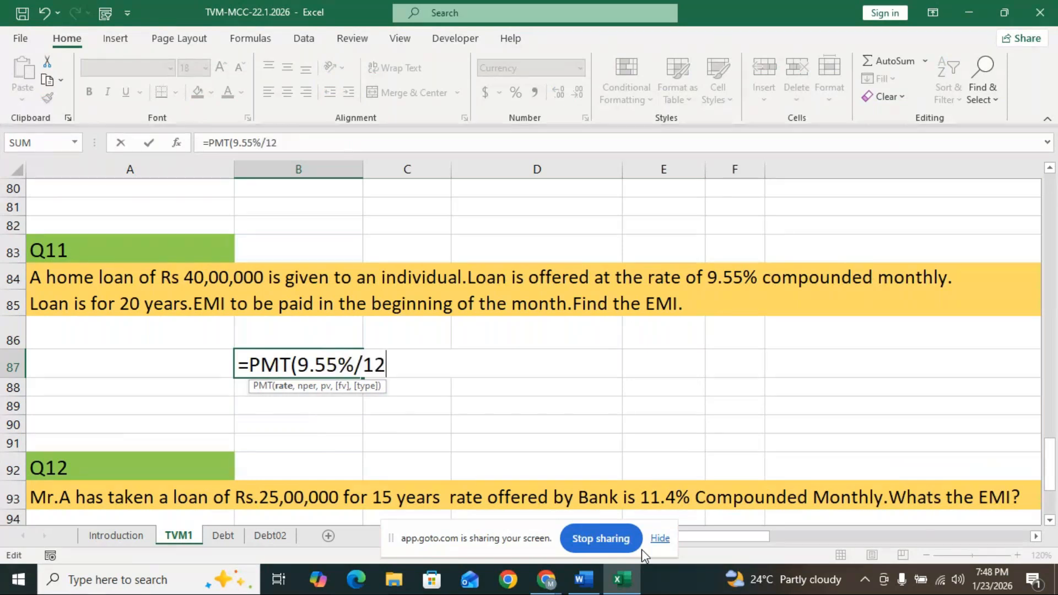
type(",20")
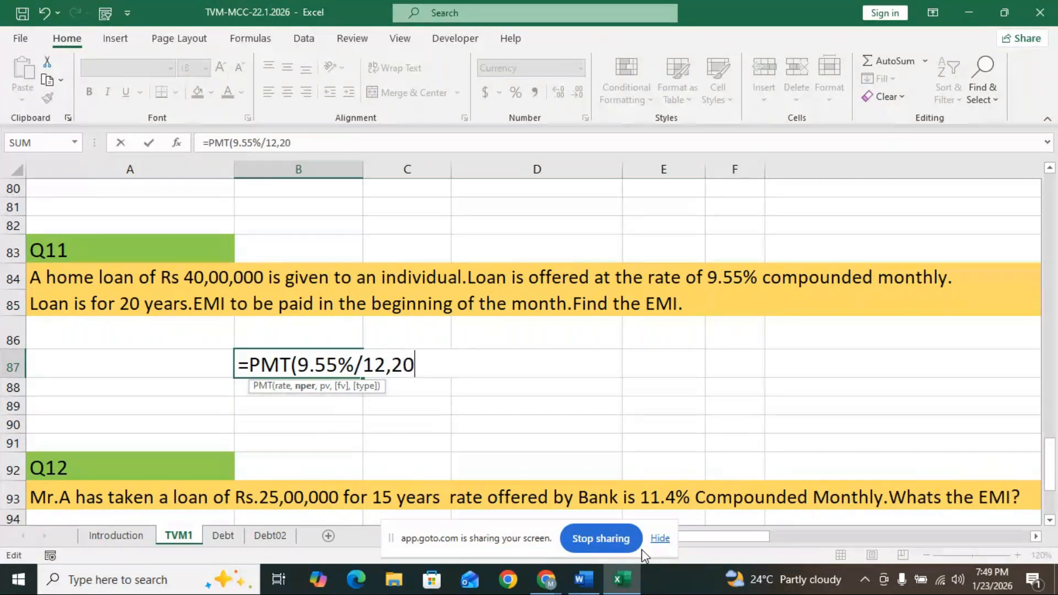
type("*12,")
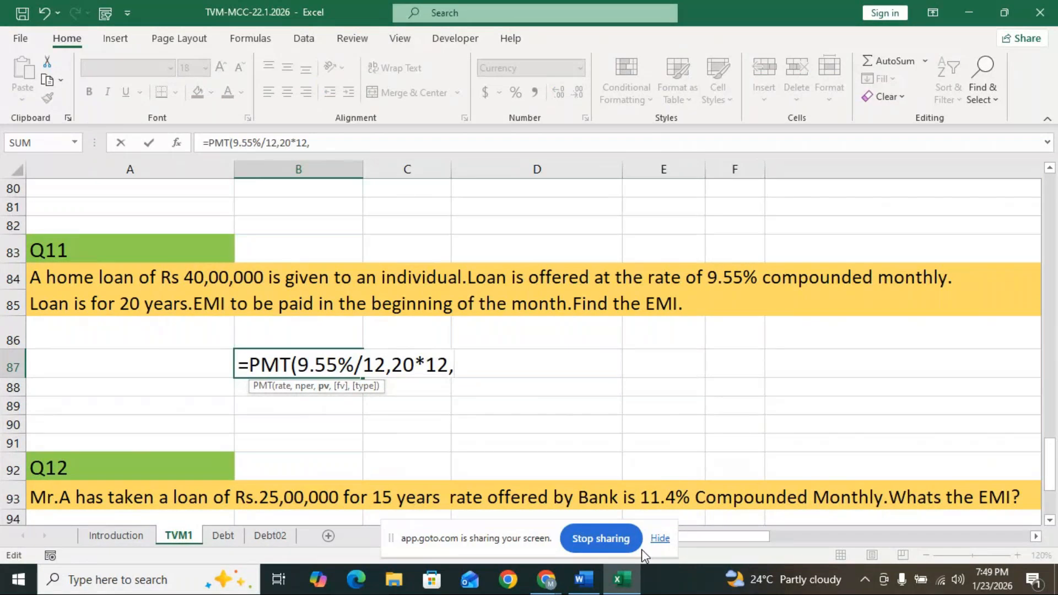
type("400 0000,")
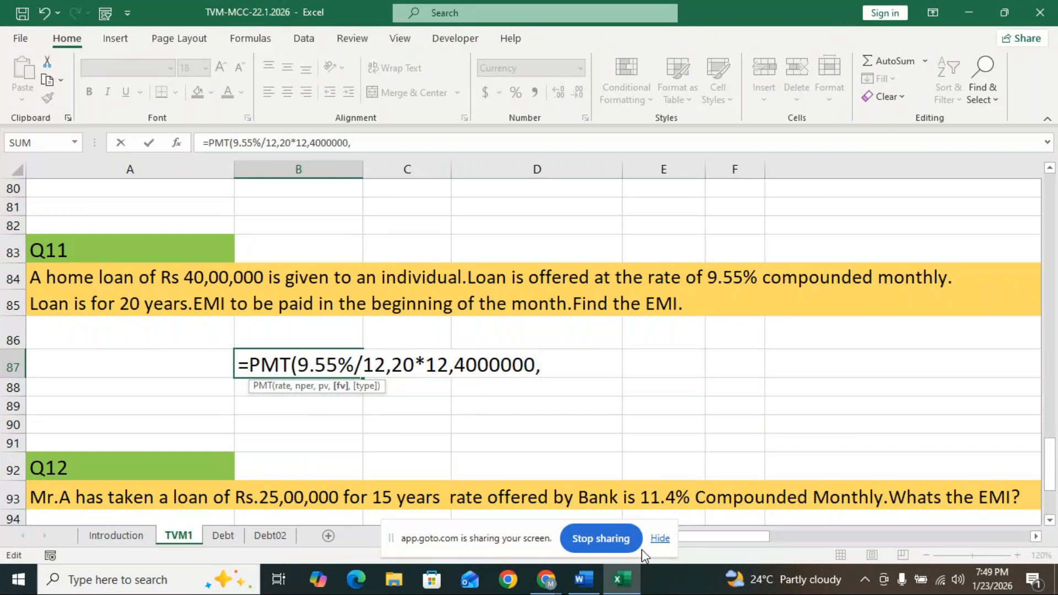
type("0,")
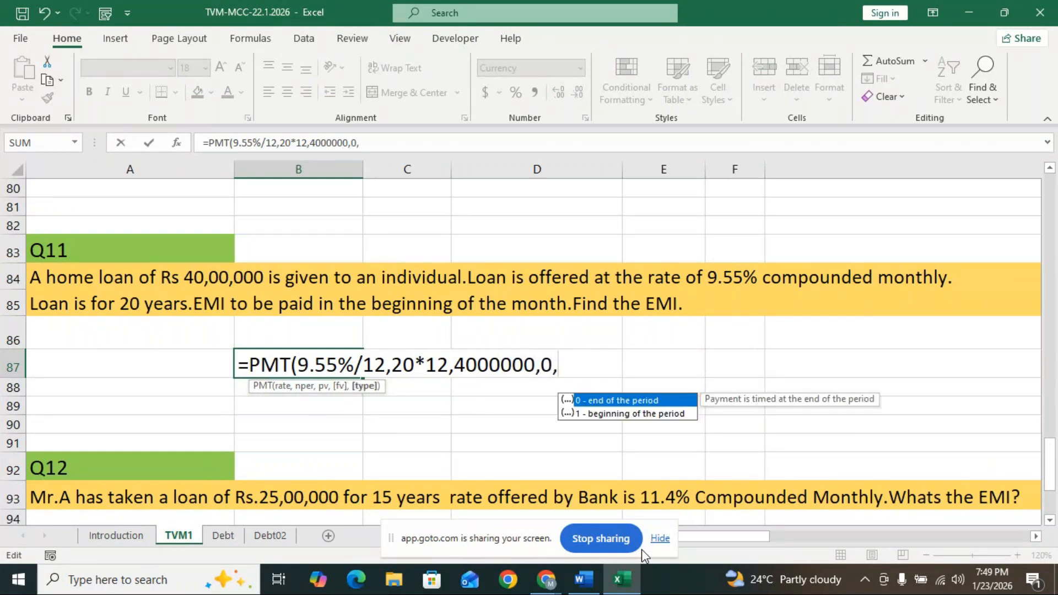
type("0)")
key("Return")
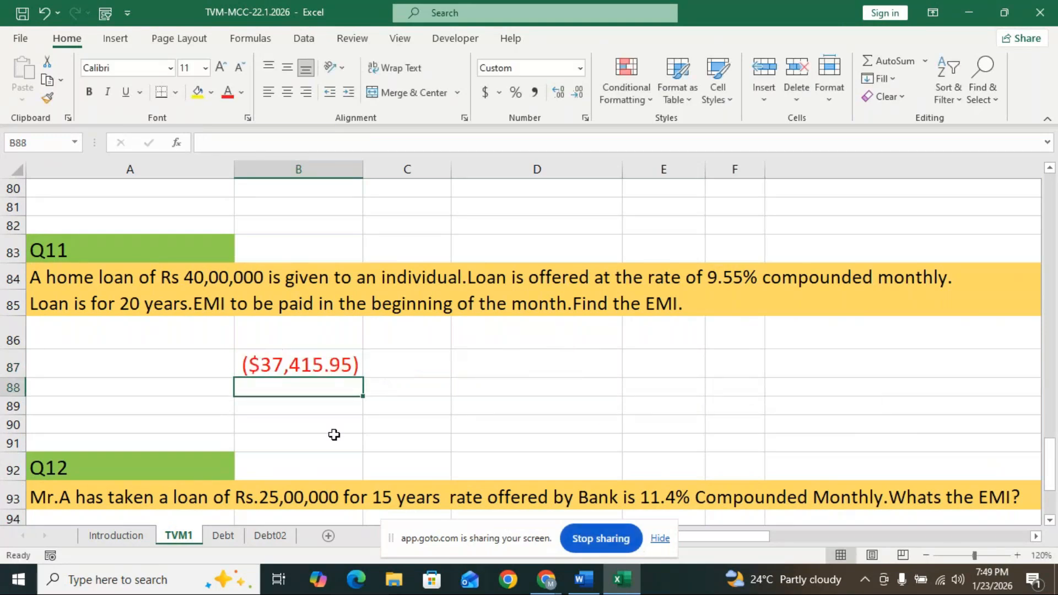
- Change the present value argument in the Q11 EMI formula in B87 to -4000000
scroll(380, 390, "down", 1)
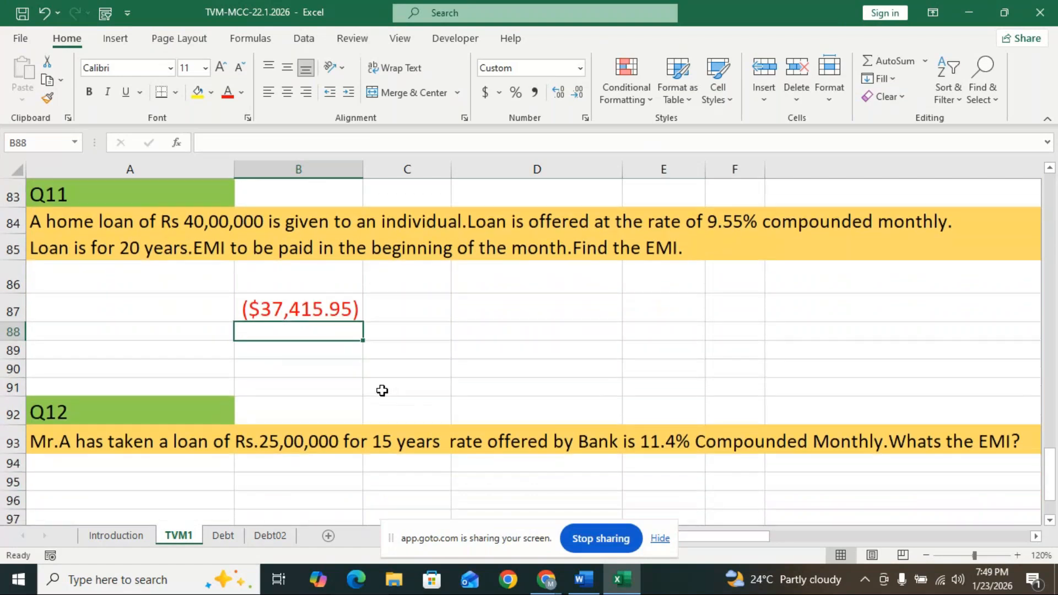
scroll(382, 390, "down", 1)
scroll(434, 365, "up", 1)
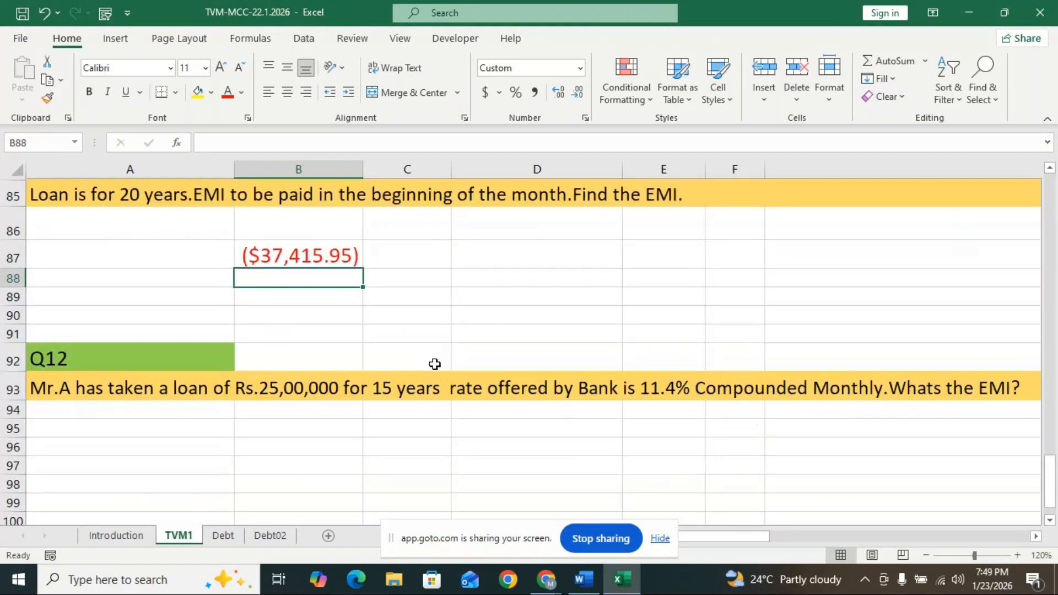
scroll(435, 364, "up", 2)
double_click(357, 364)
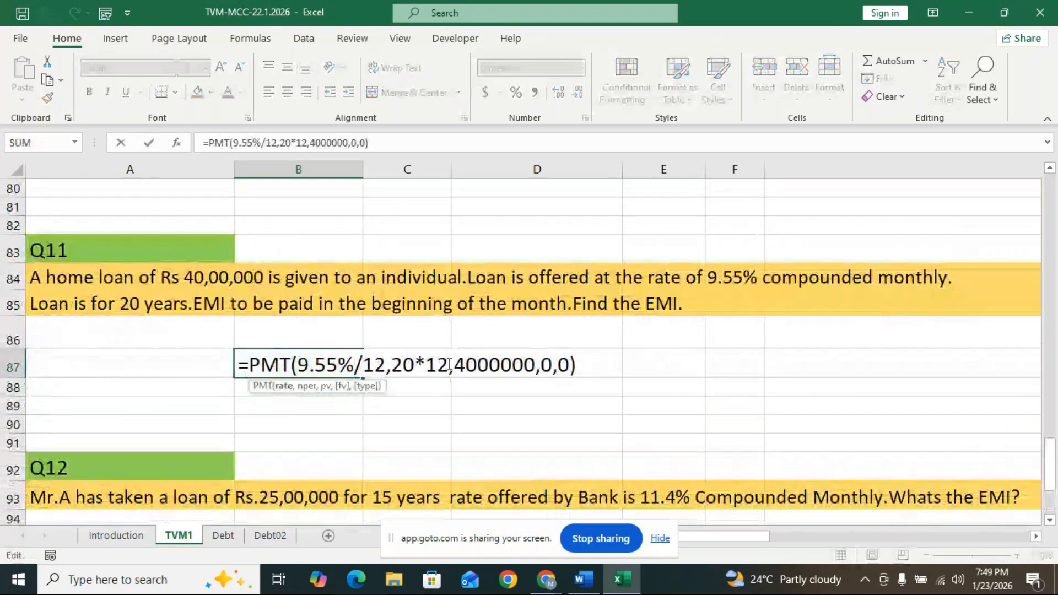
left_click(453, 365)
type("-")
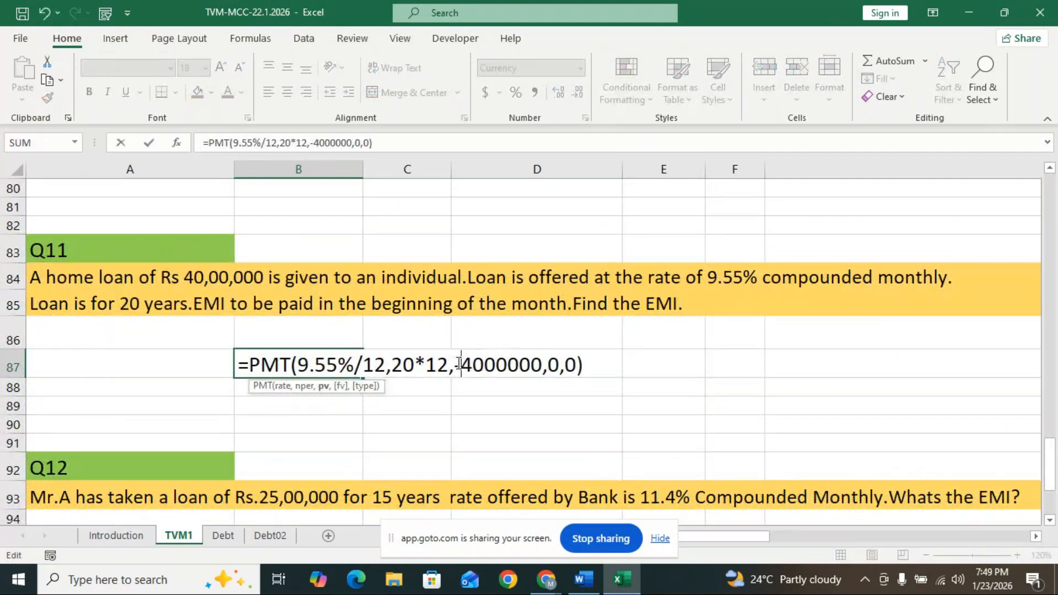
key("Return")
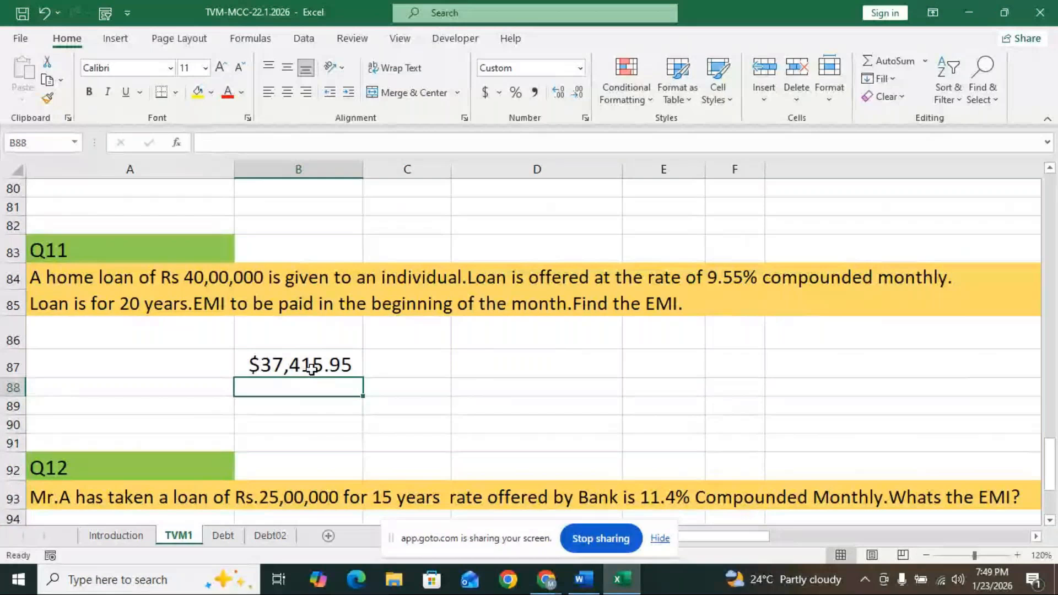
- Read the Q12 loan EMI question against Q11, with the empty cell B96 selected
scroll(468, 385, "down", 2)
left_click(320, 419)
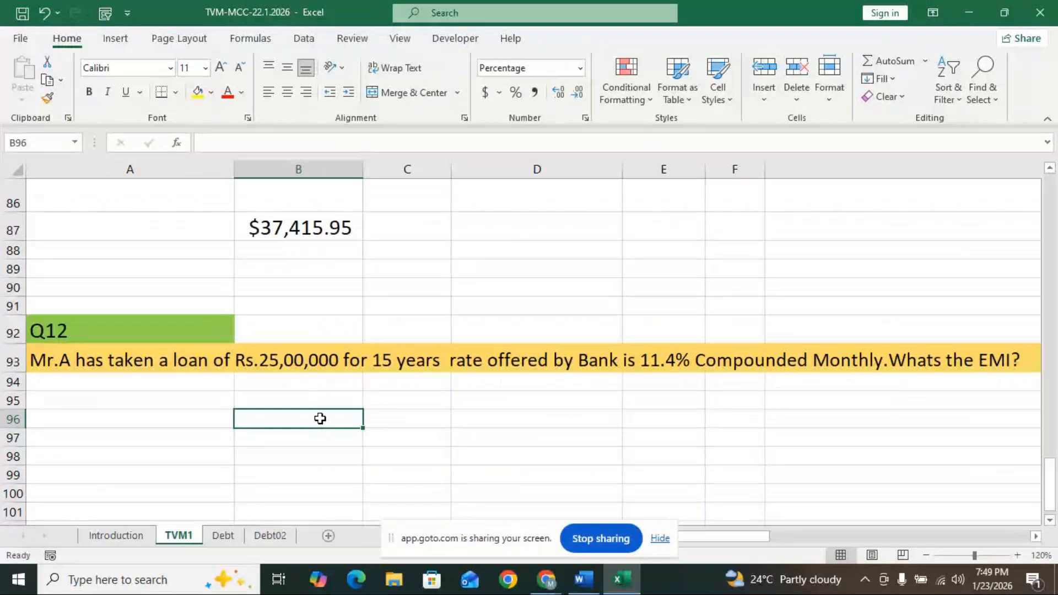
scroll(320, 419, "up", 1)
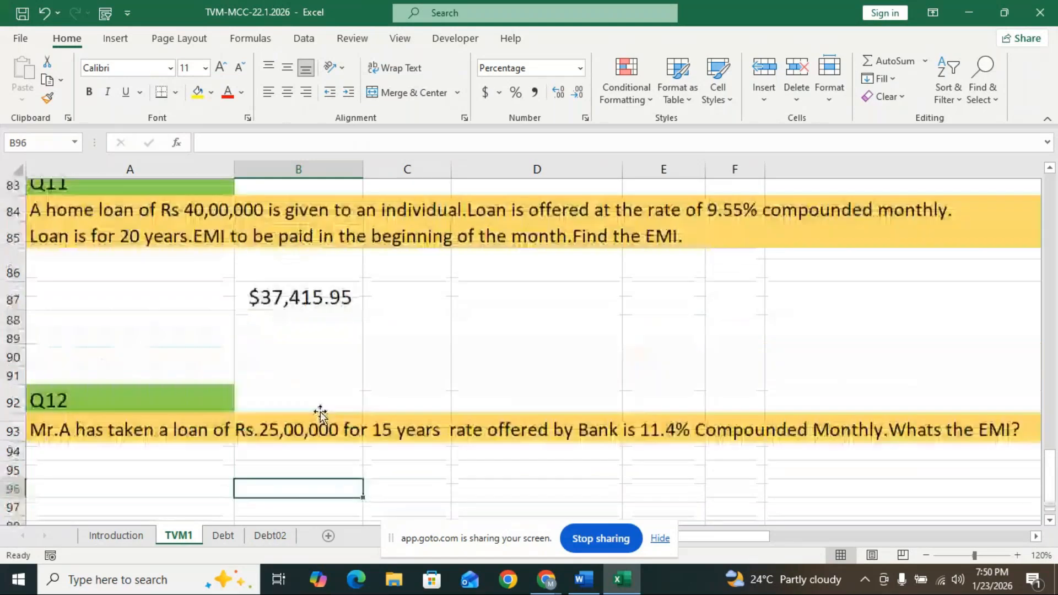
scroll(320, 415, "up", 1)
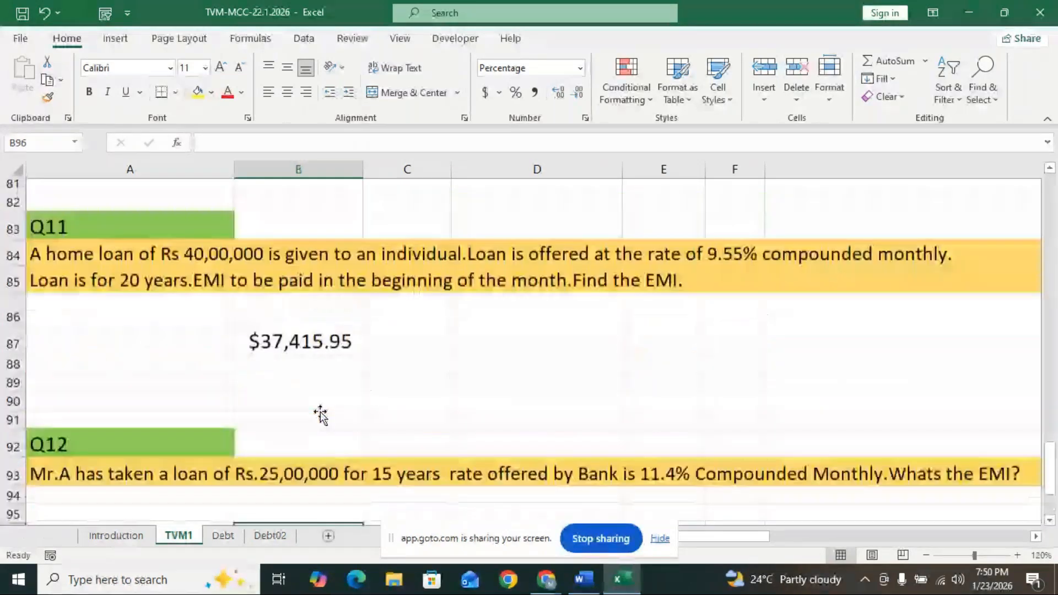
scroll(320, 414, "down", 1)
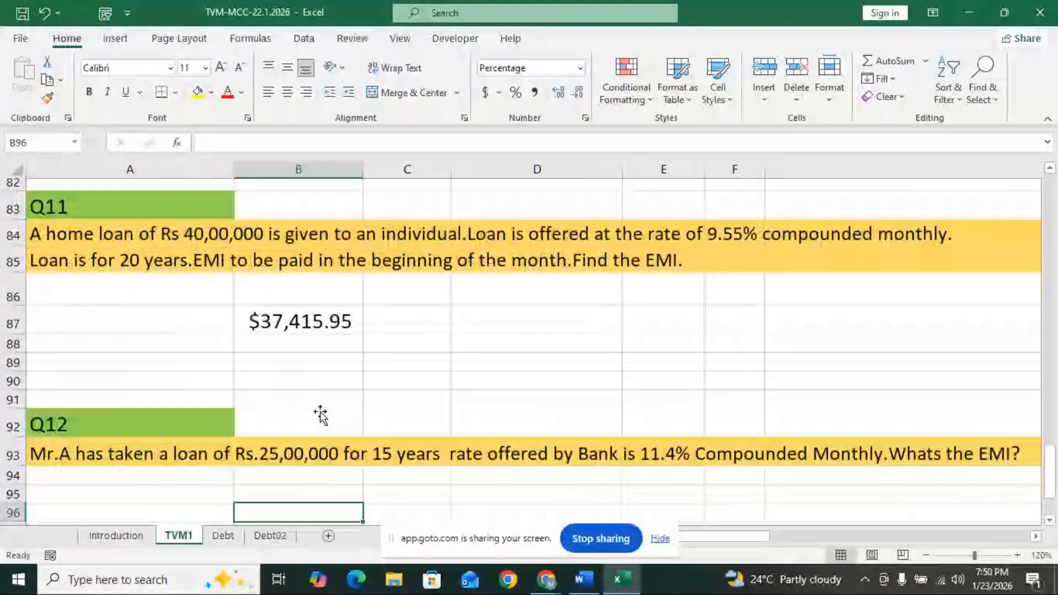
scroll(320, 415, "down", 1)
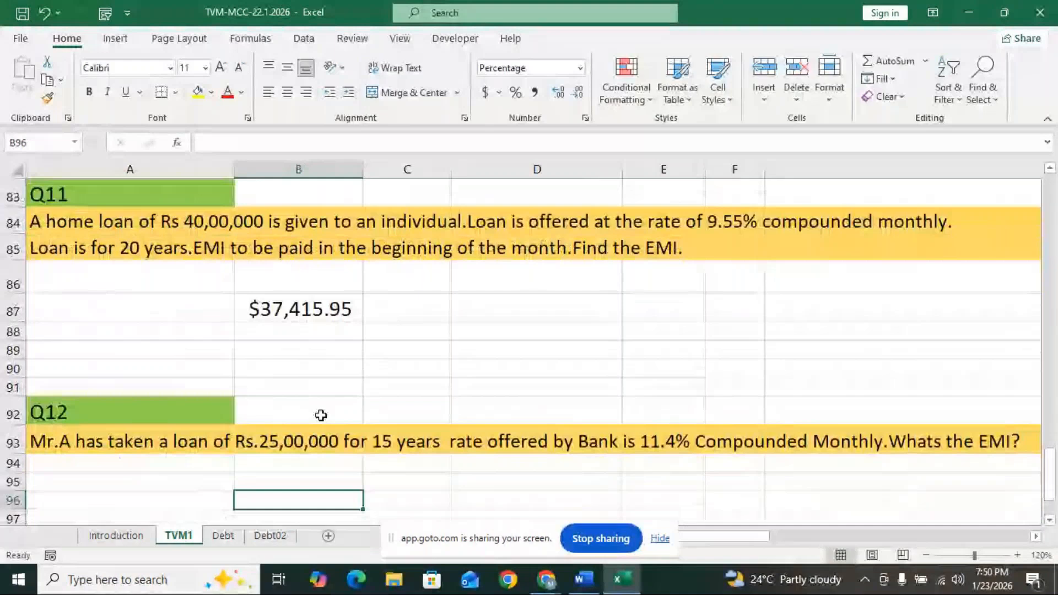
scroll(321, 415, "down", 2)
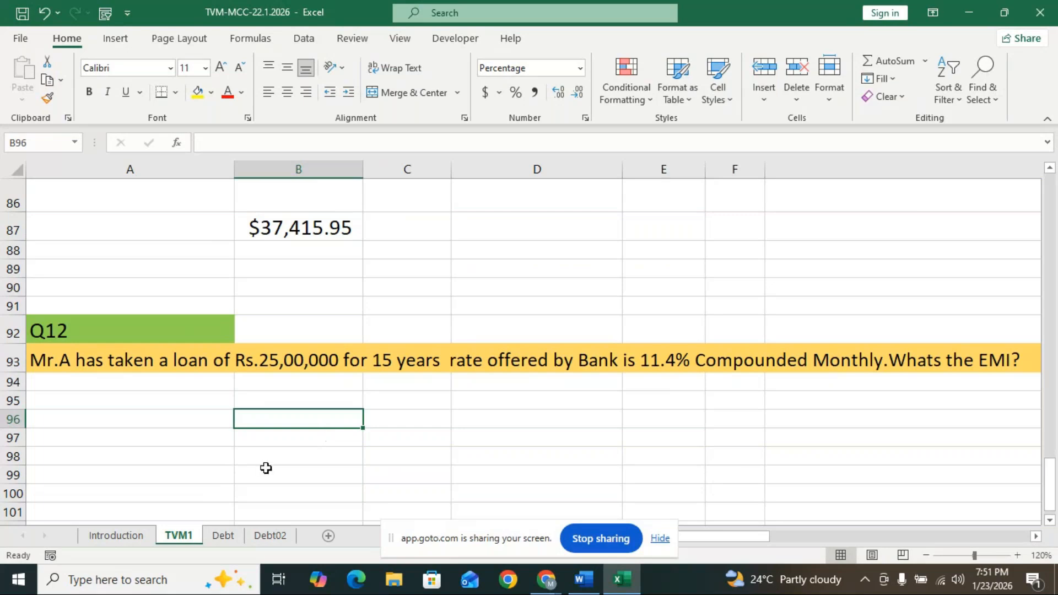
- Examine the loan details and amortization schedule layouts on the Debt and Debt02 sheets
left_click(223, 539)
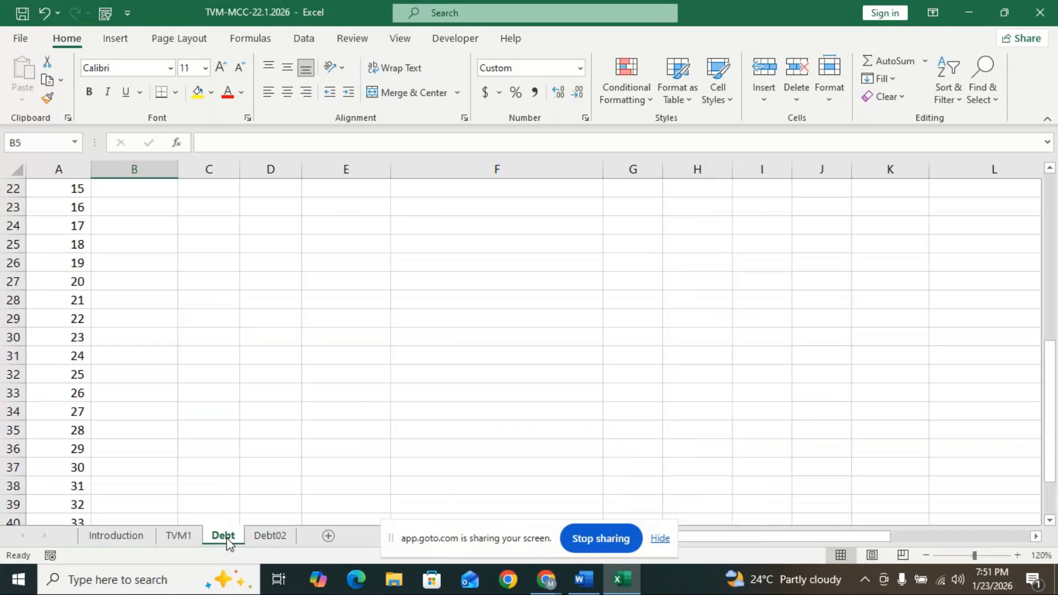
scroll(256, 464, "up", 2)
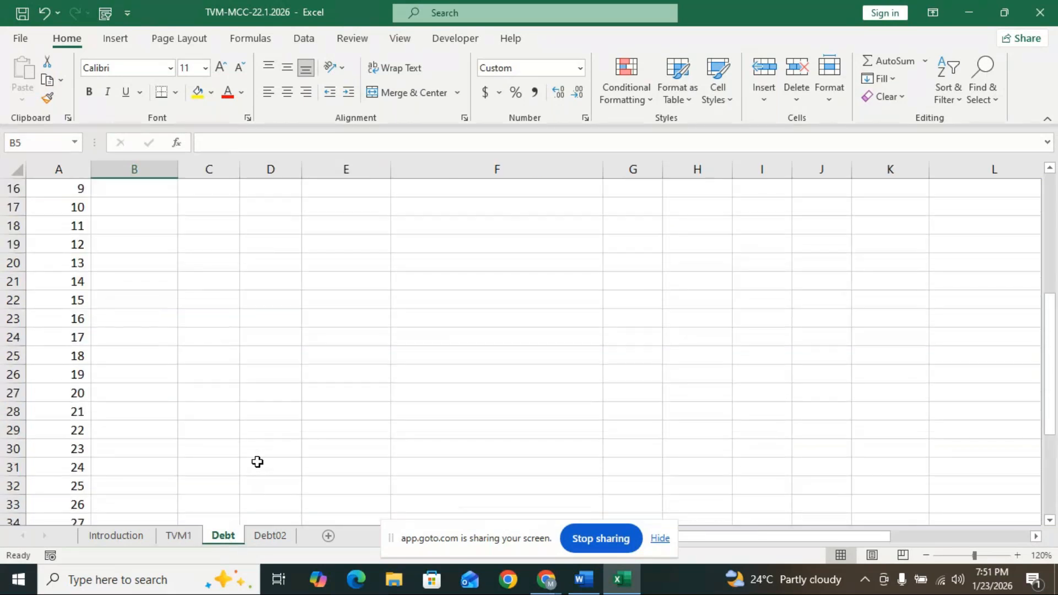
scroll(258, 462, "up", 5)
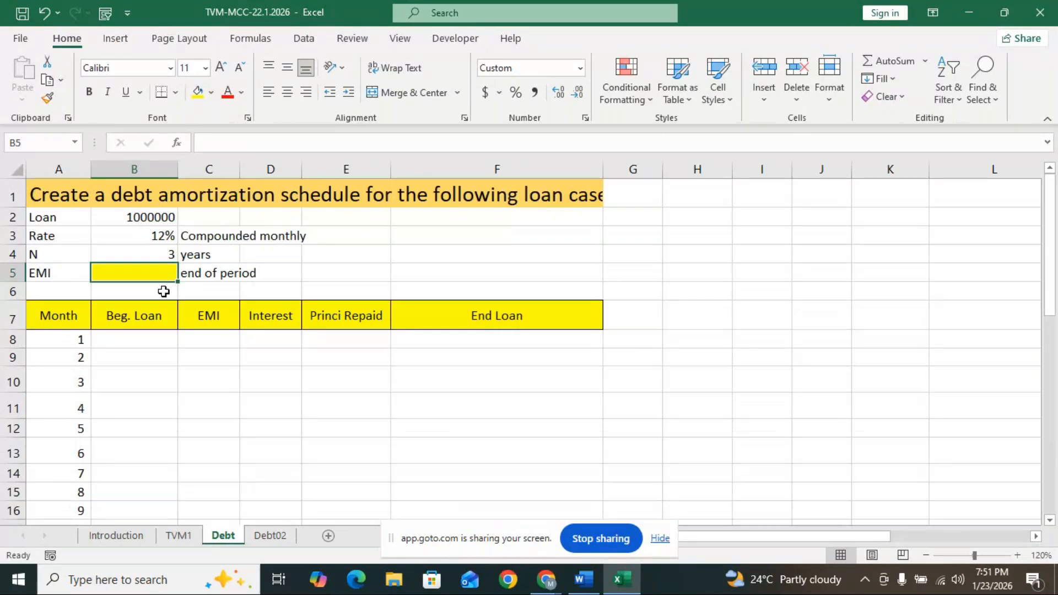
left_click(174, 428)
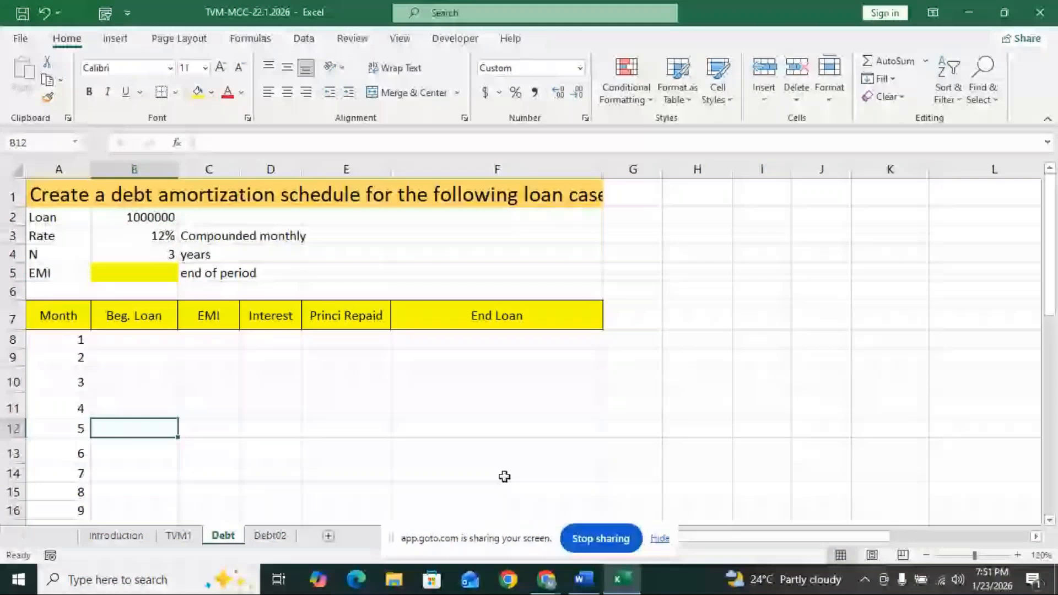
left_click(270, 536)
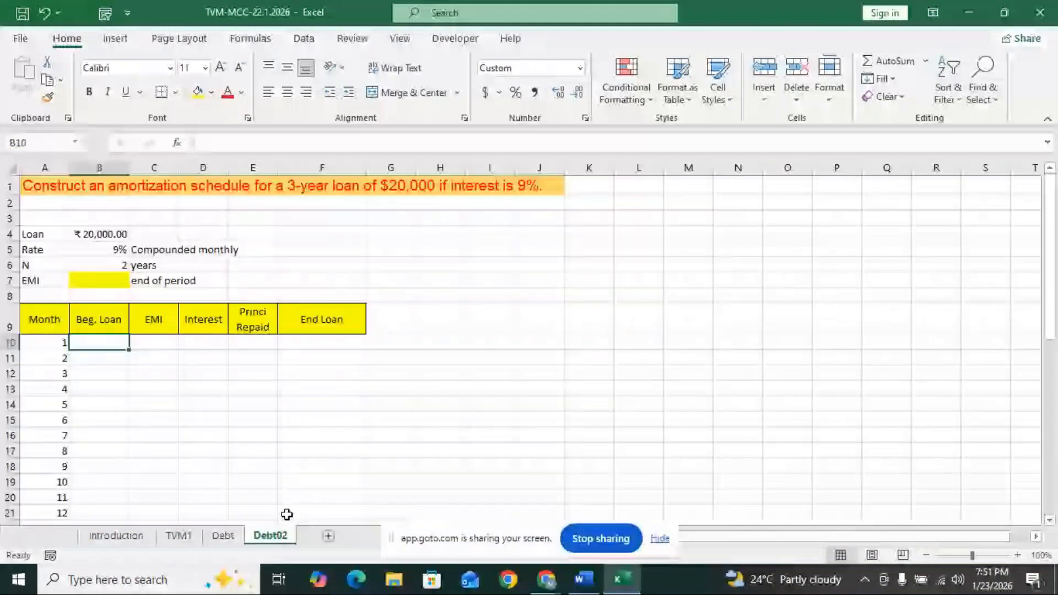
key("ctrl+Page_Up")
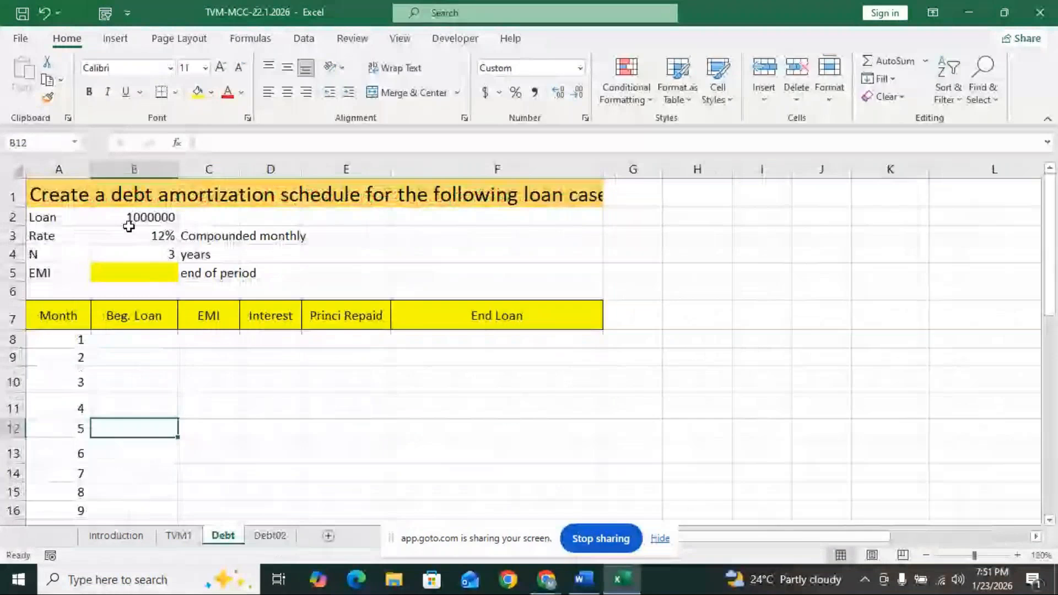
key("ctrl+Page_Down")
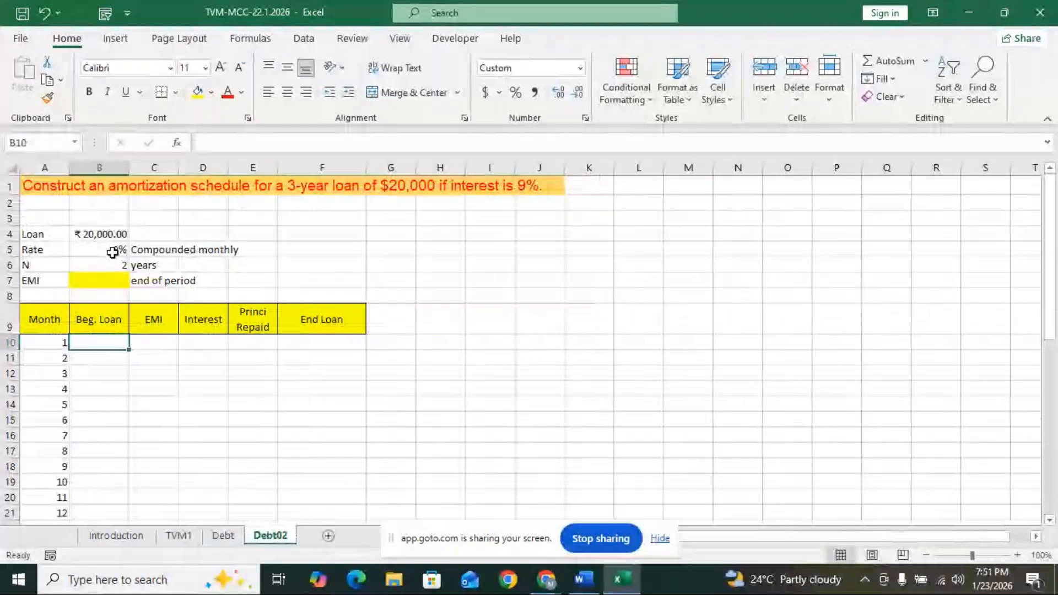
- On the Debt sheet, calculate the EMI in B5 with =PMT(12%/12,3*12,-1000000,0,0)
key("ctrl+Page_Up")
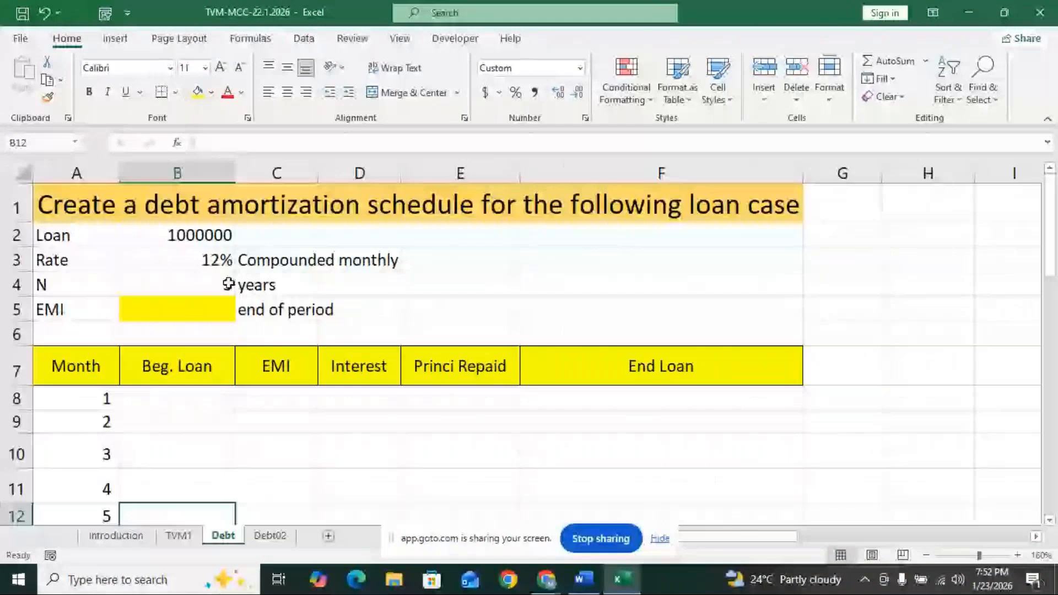
double_click(166, 314)
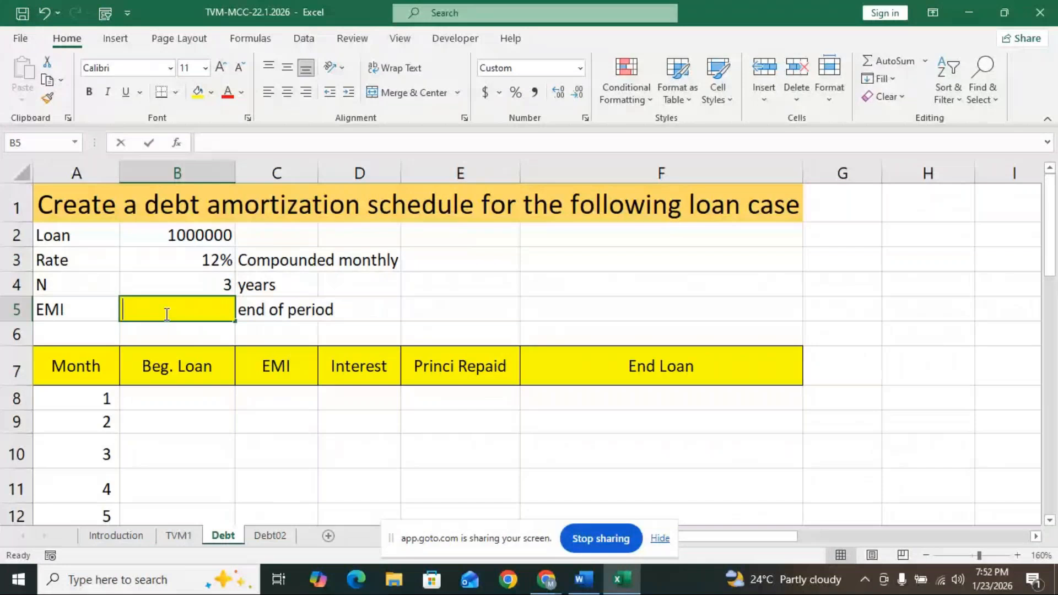
type("=PMT(12%")
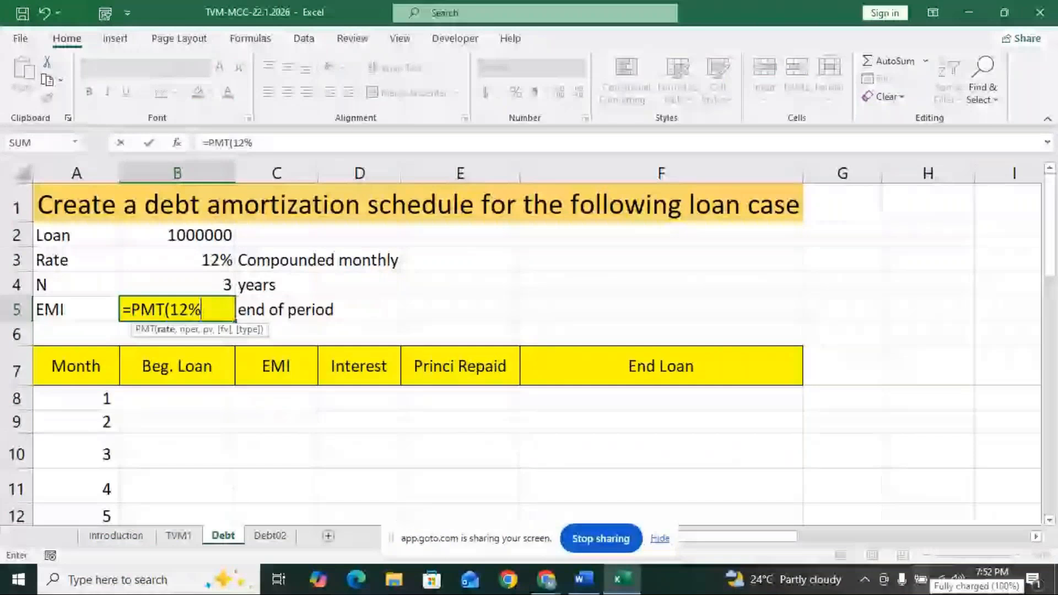
type("/12,3*12,")
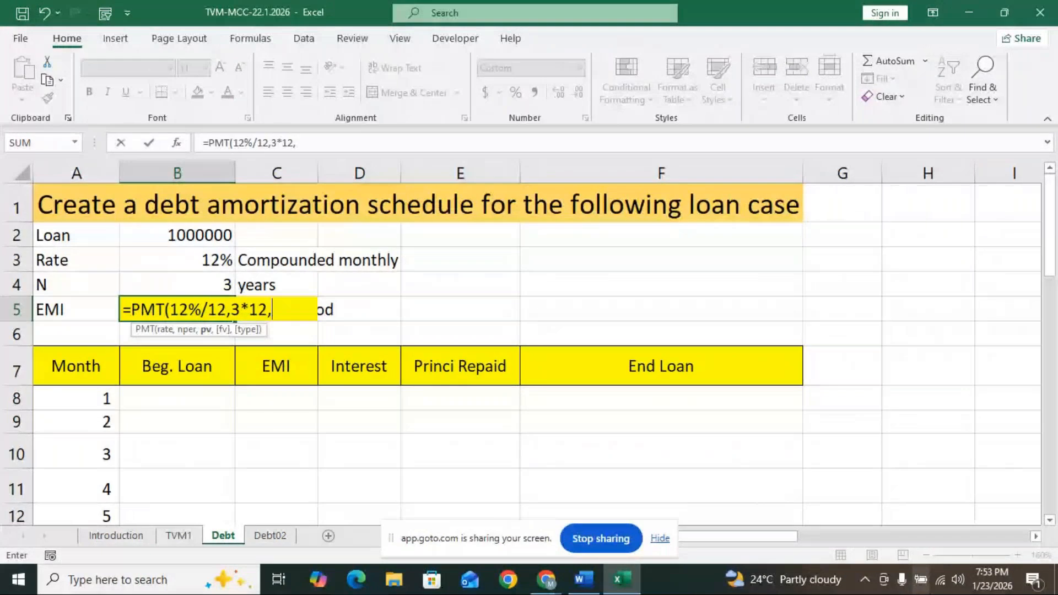
type("-1-")
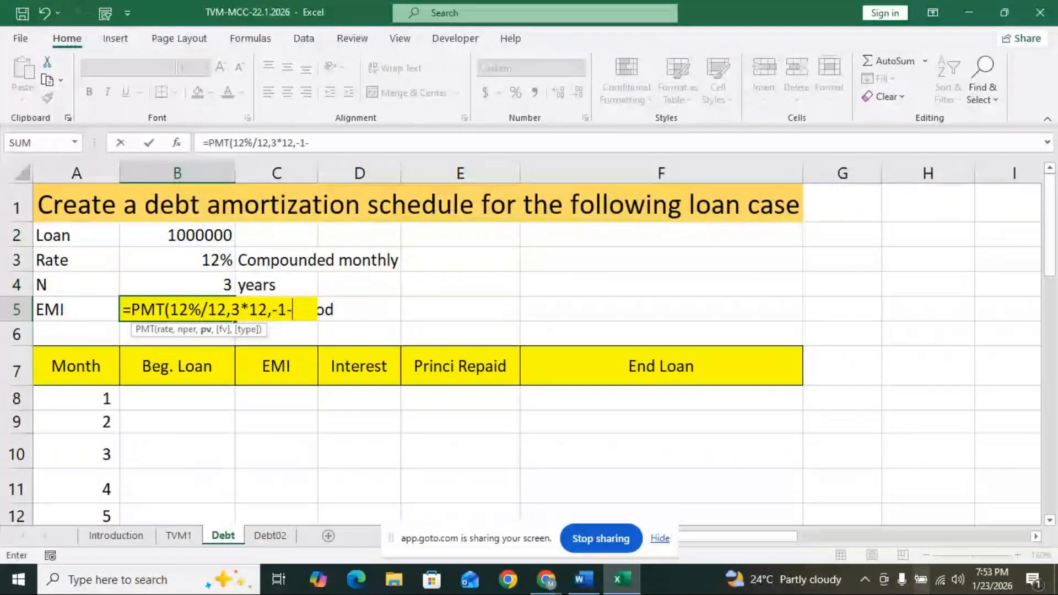
key("BackSpace")
type("000")
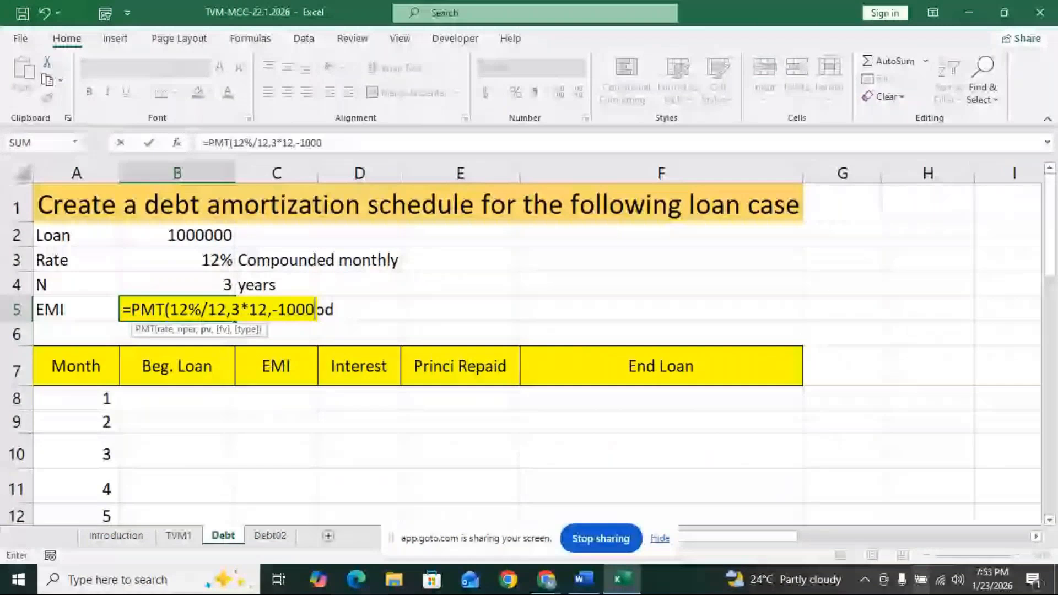
type("000")
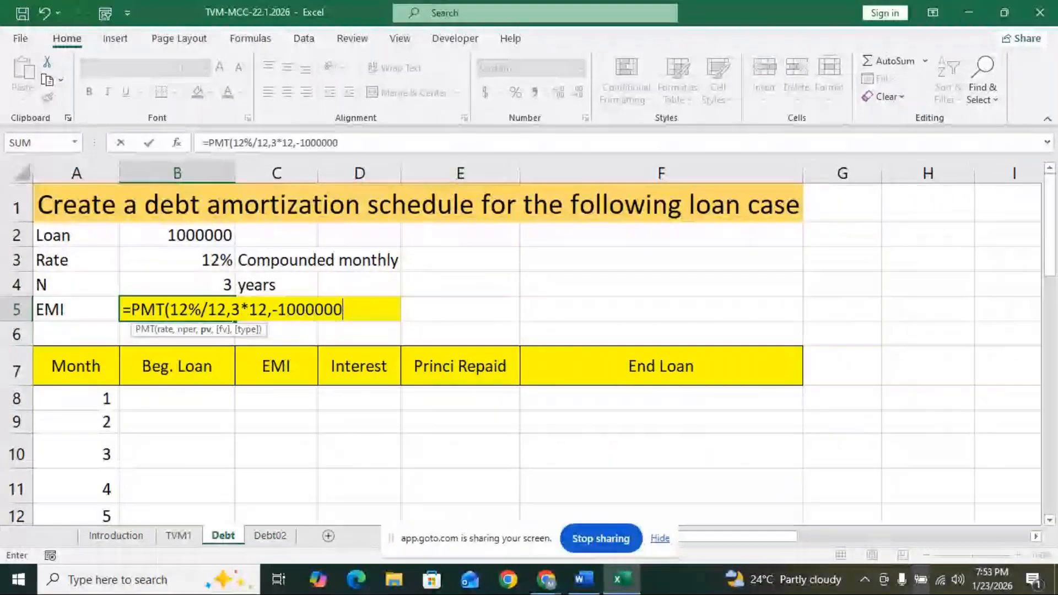
type(",0,0")
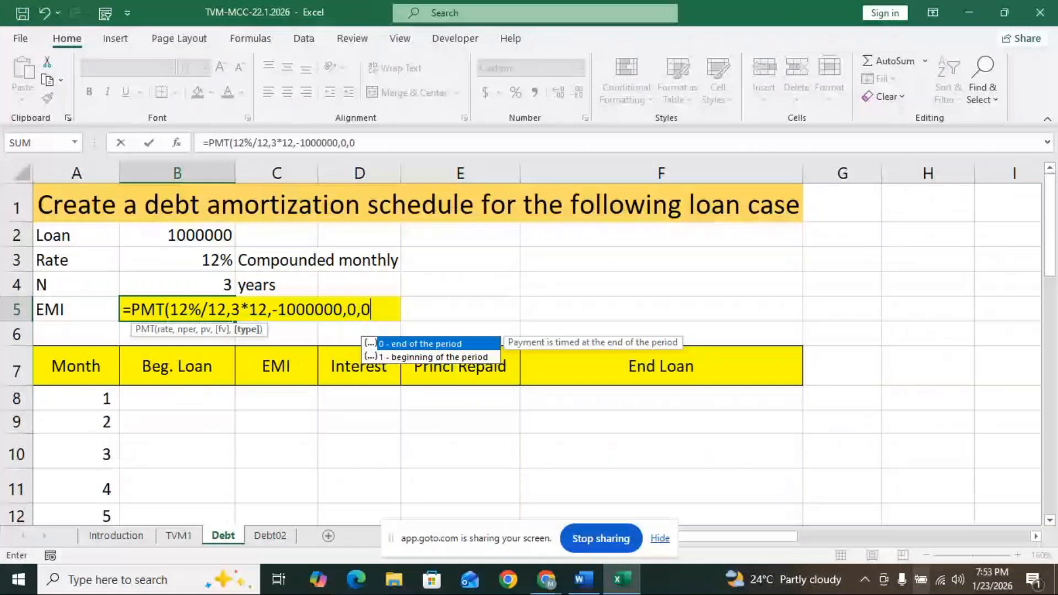
key("Return")
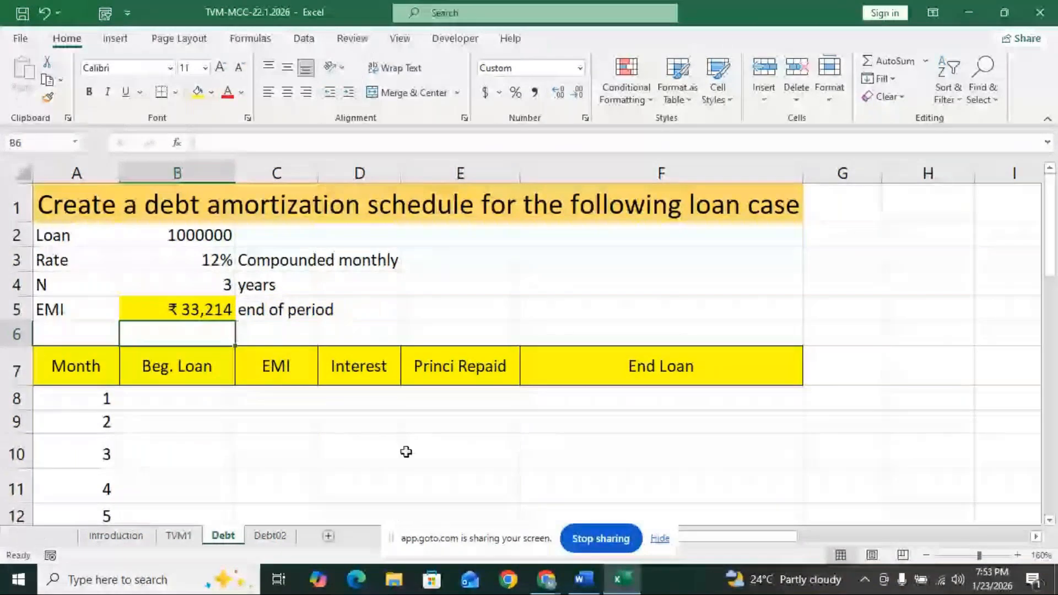
- Review the arguments of the EMI formula in B5 without changing it
key("Up")
key("F2")
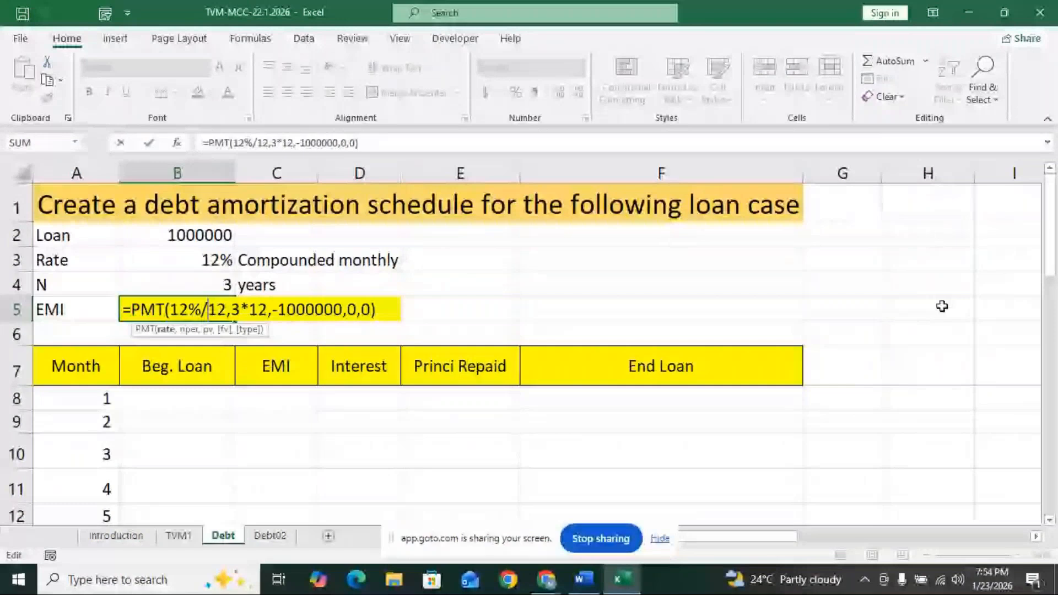
key("Return")
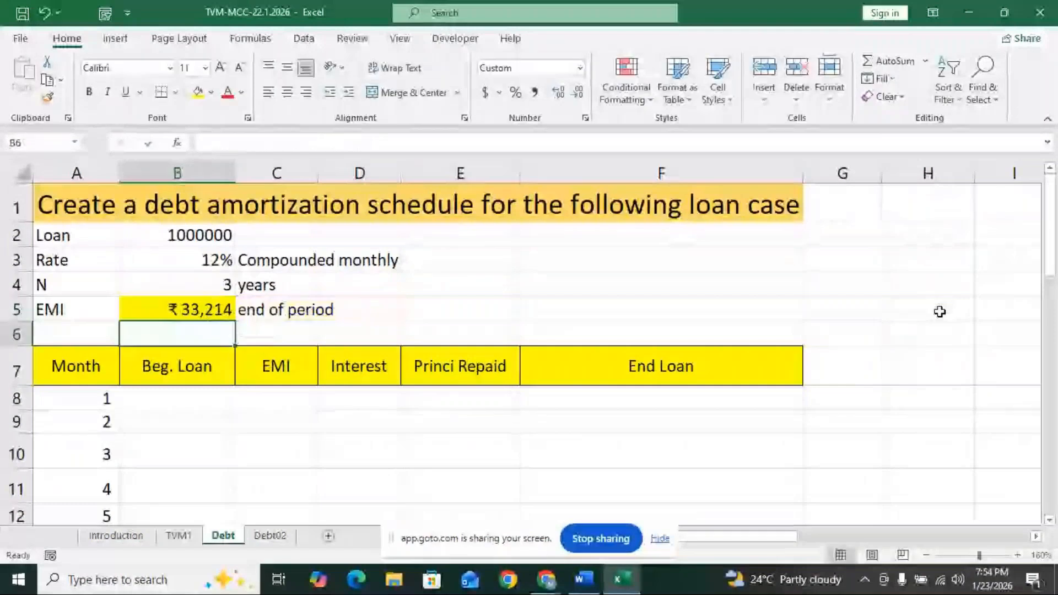
- Switch to the GoTo Meeting window, dismiss the audio connection error and show the session chat
mouse_move(546, 580)
left_click(562, 523)
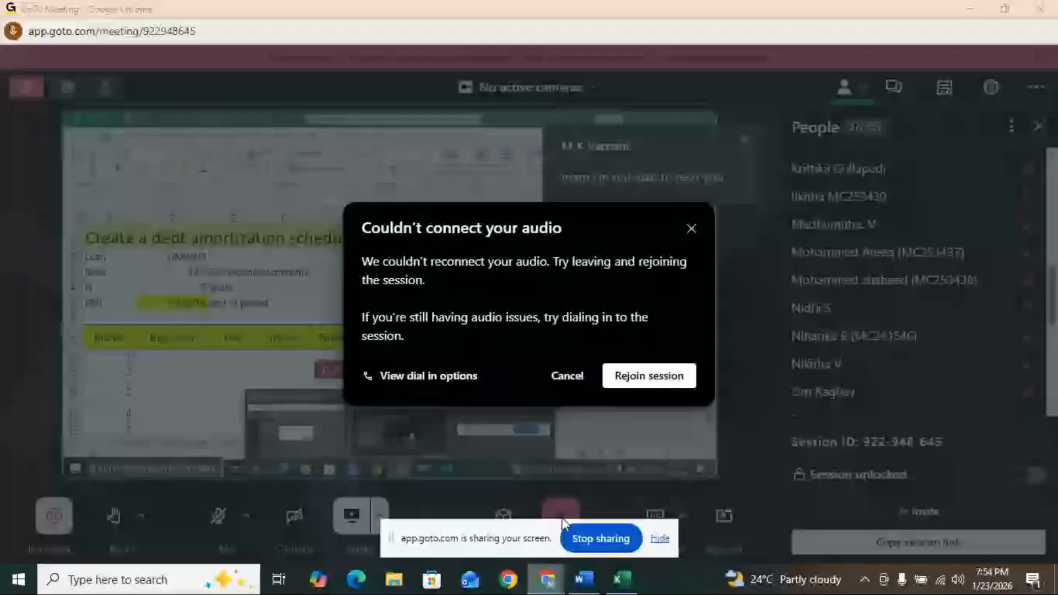
left_click(691, 229)
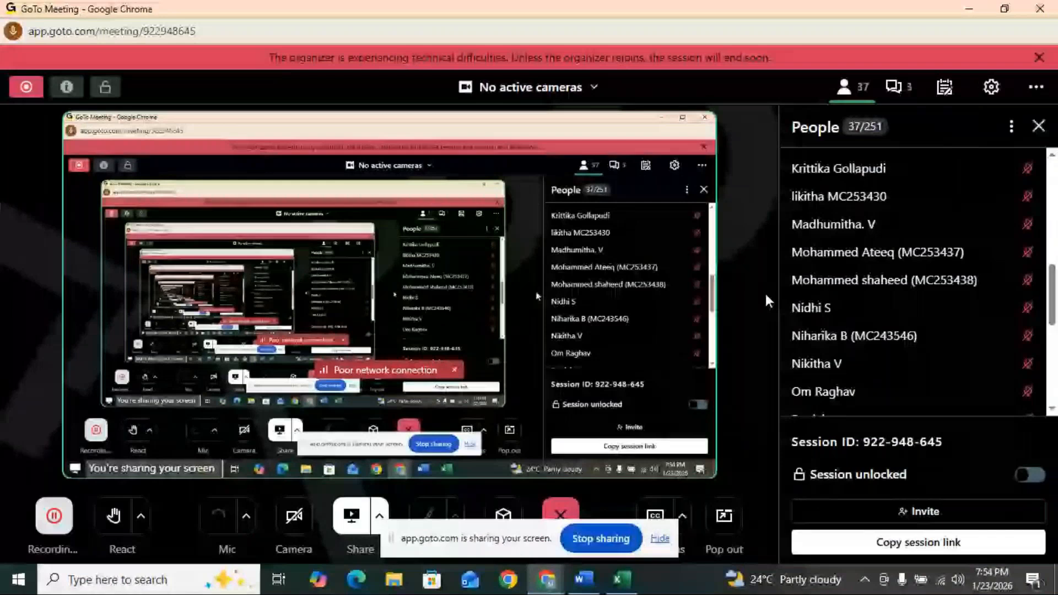
left_click(898, 86)
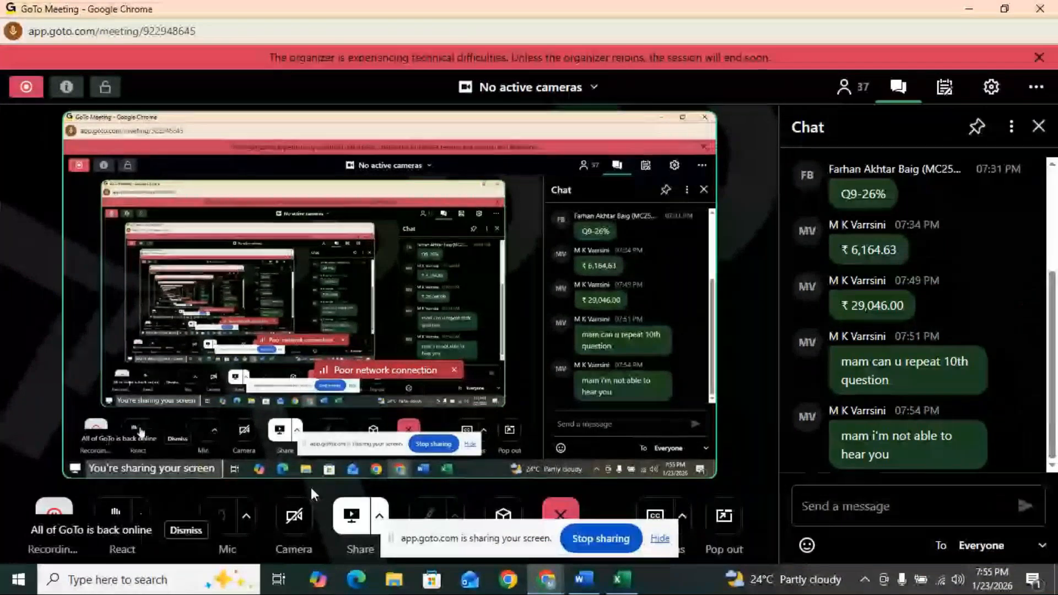
- Start a chat message to everyone with the letter "i"
left_click(898, 507)
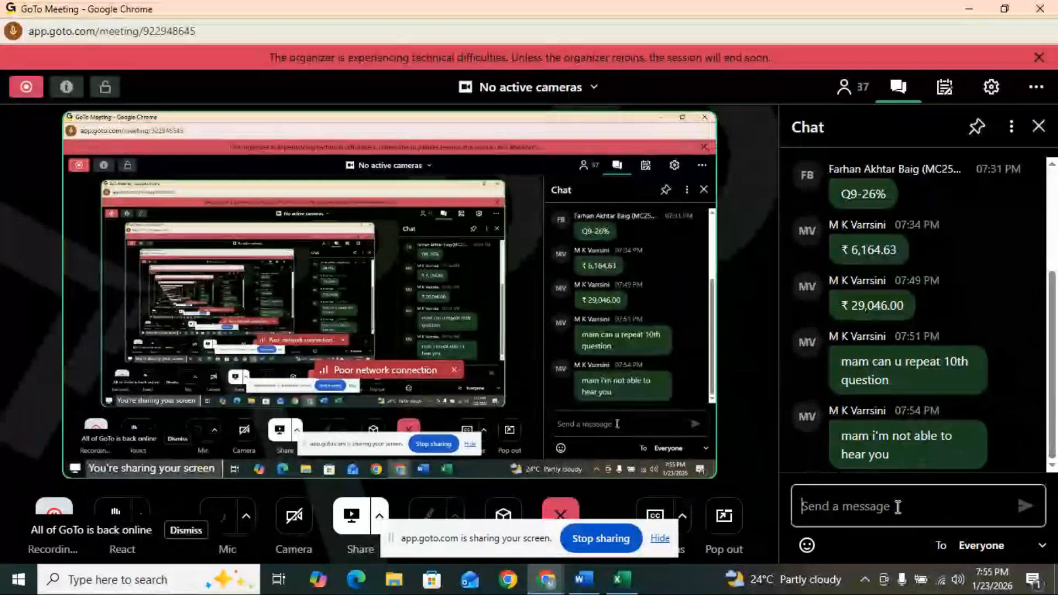
type("i")
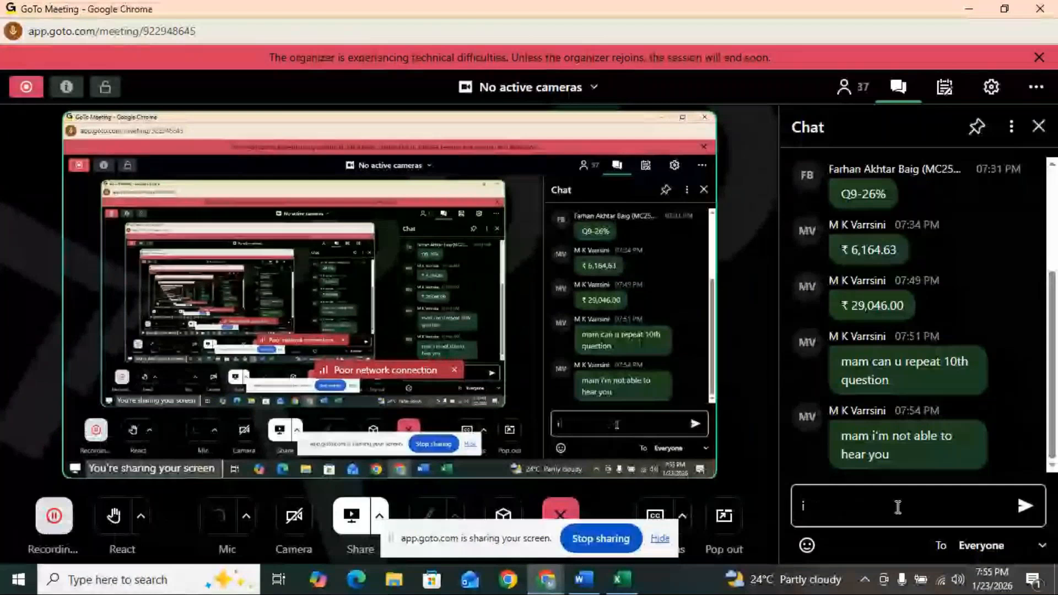
key("BackSpace")
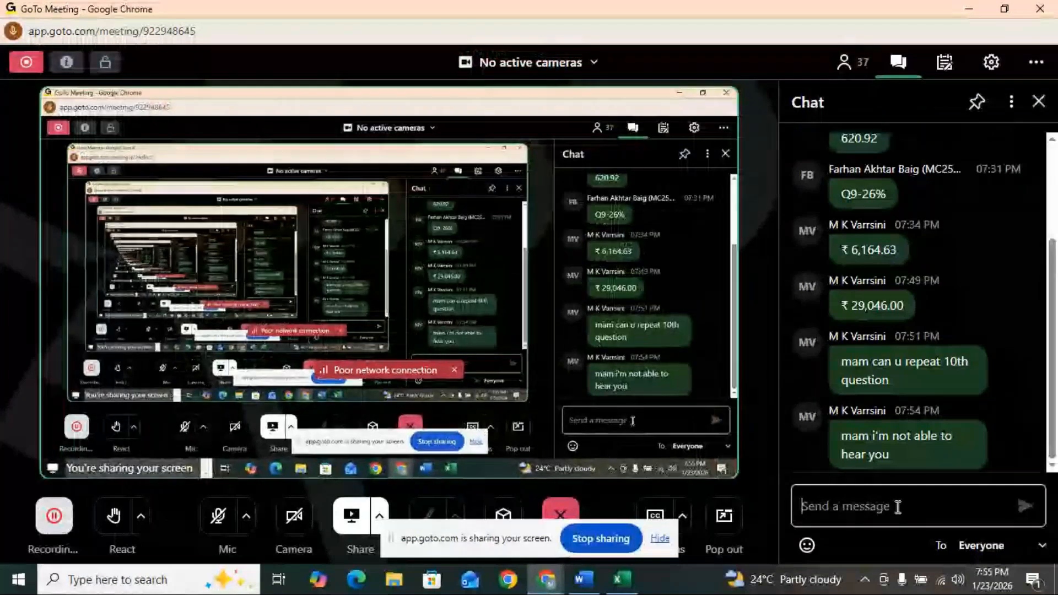
type("i")
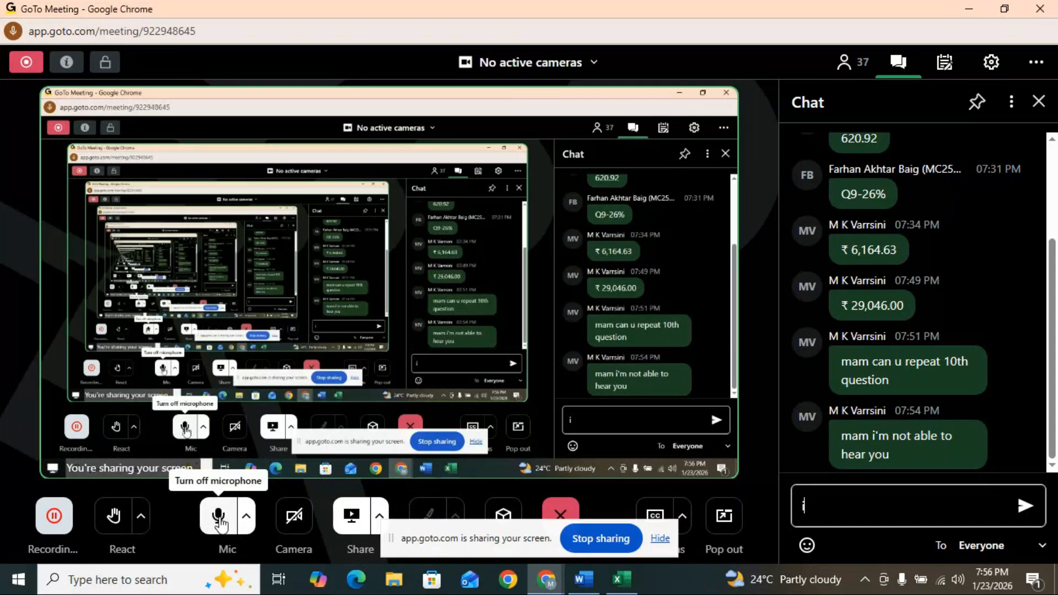
- Move the screen-sharing notice clear of the meeting controls and toggle the microphone off and back on
left_click_drag(488, 537, 643, 205)
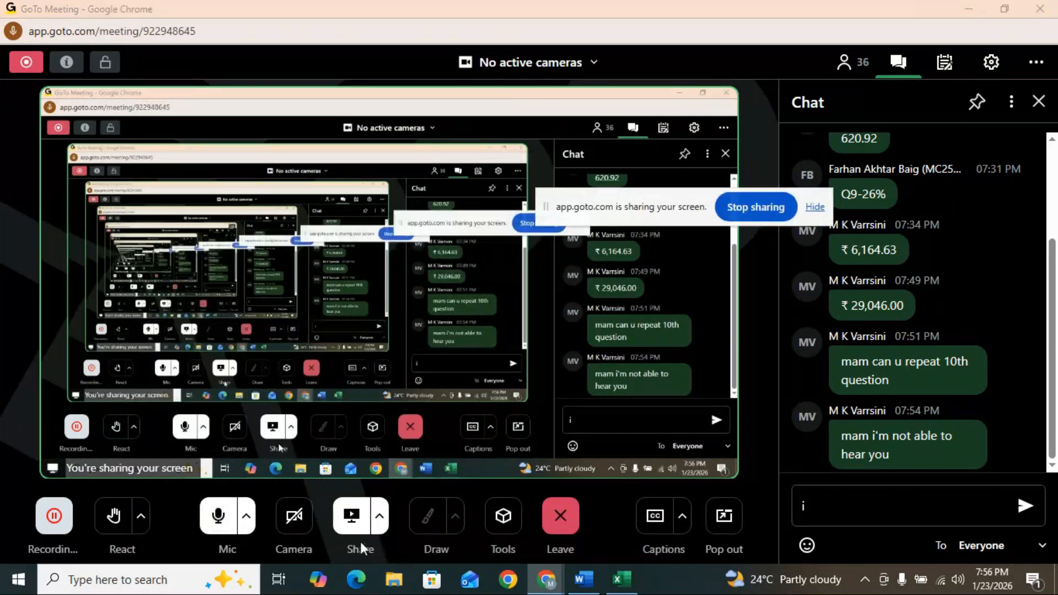
left_click(215, 515)
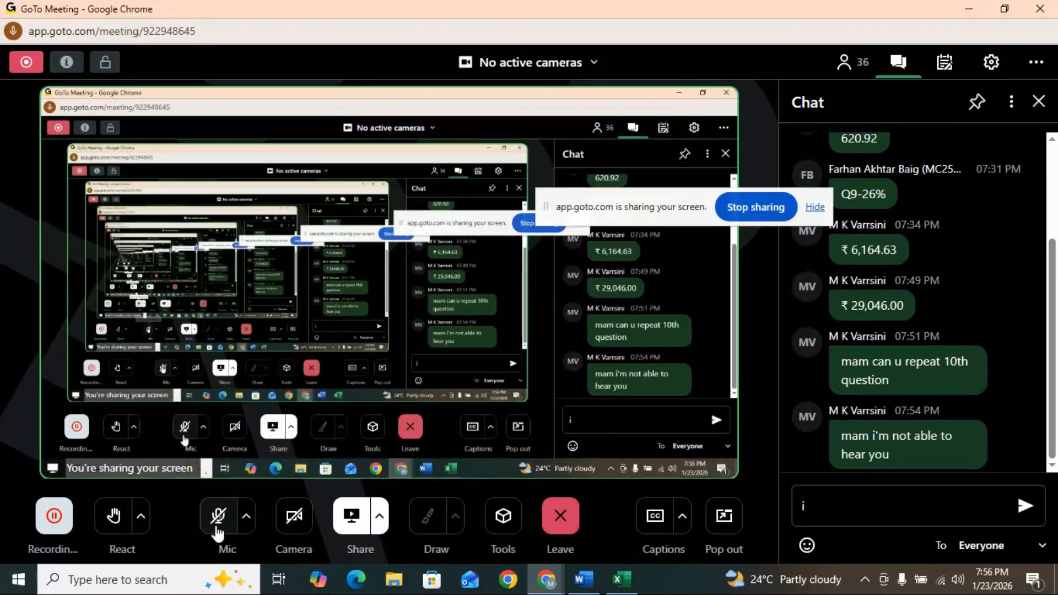
left_click(218, 520)
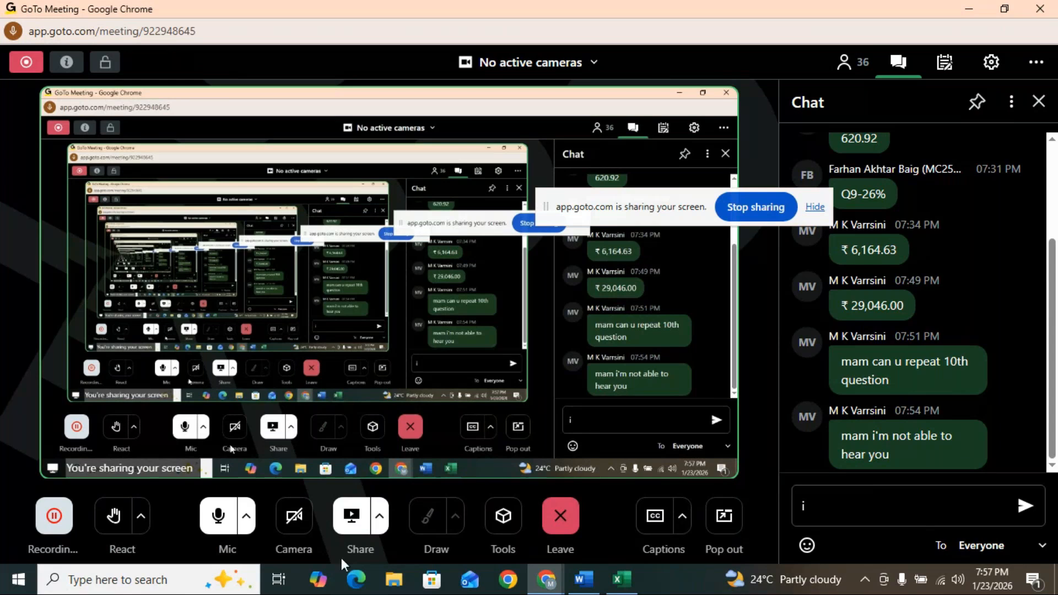
- Switch back to the Debt sheet in Excel
left_click(580, 585)
left_click(618, 582)
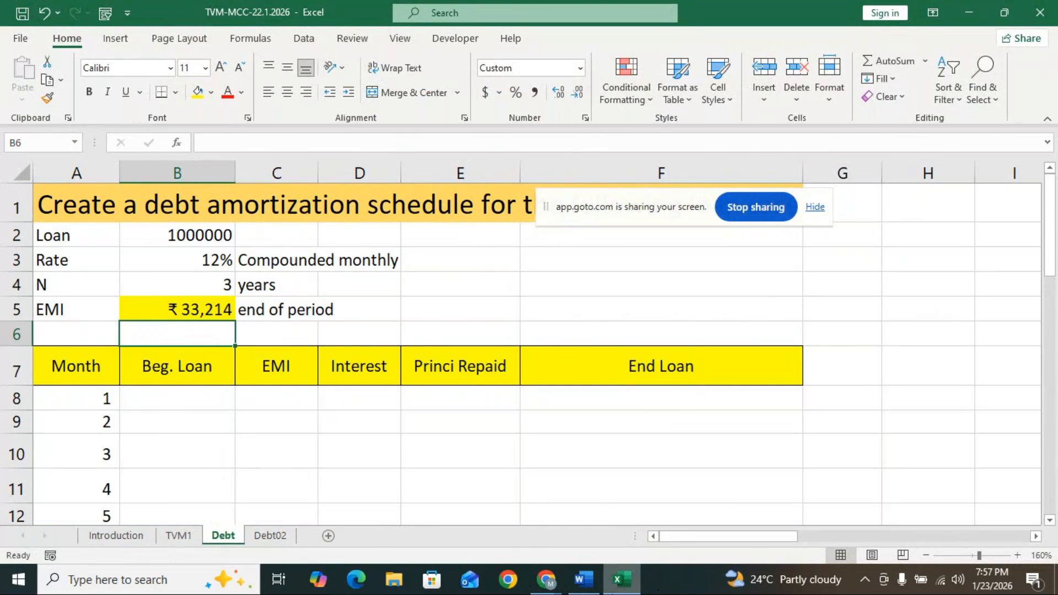
- Return to the GoTo Meeting window and bring up the choices for leaving the session or ending it for all
mouse_move(551, 588)
left_click(576, 508)
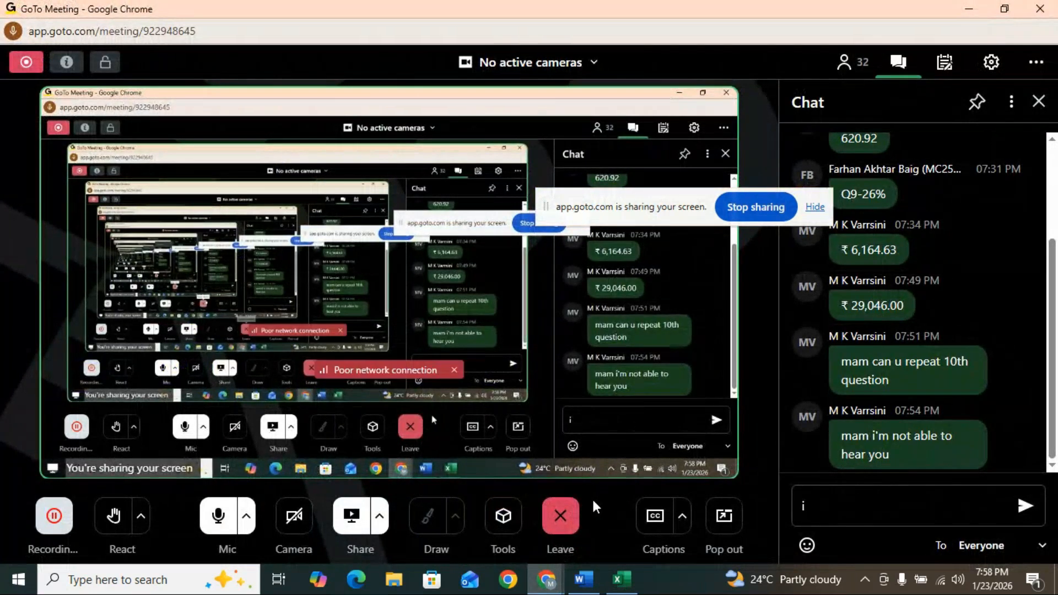
left_click(563, 520)
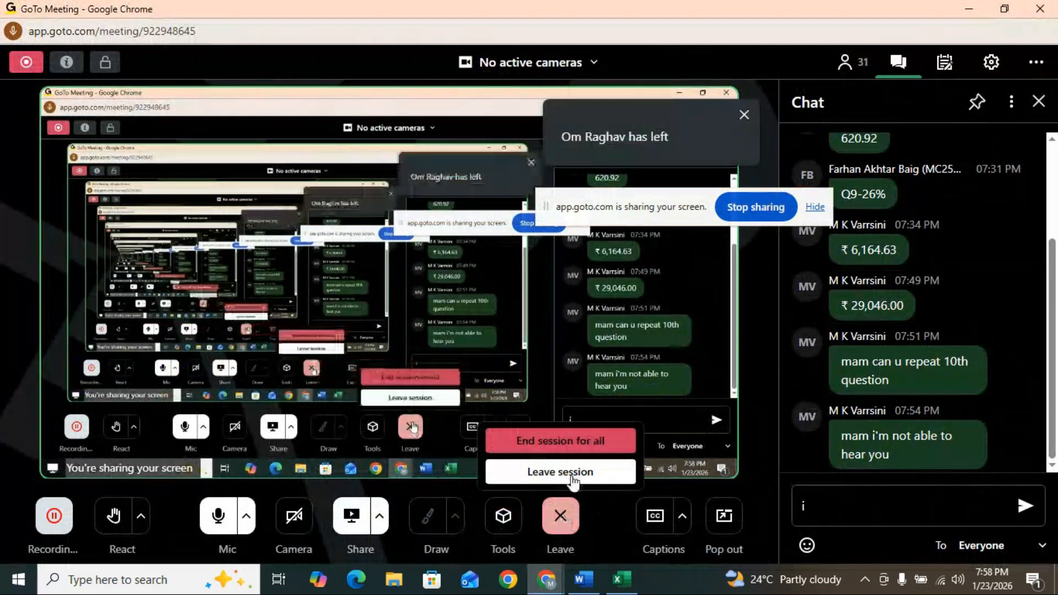
left_click(572, 518)
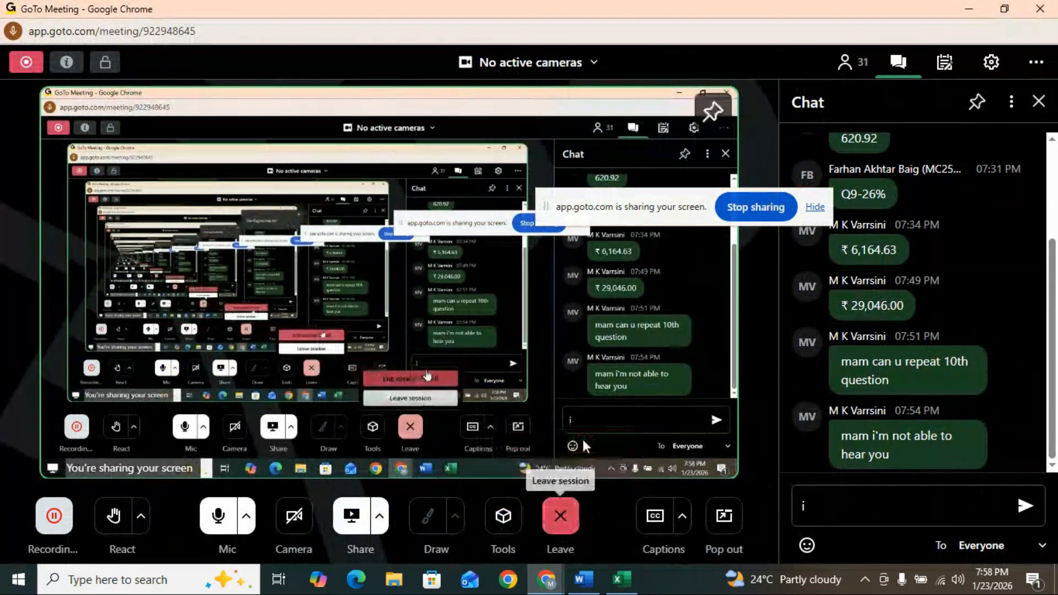
left_click(572, 518)
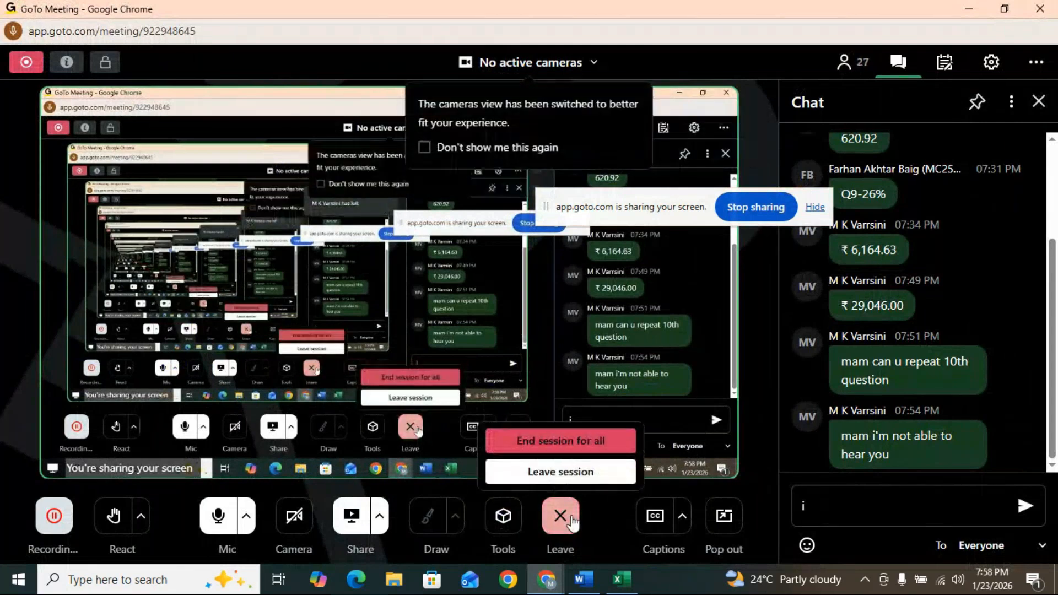